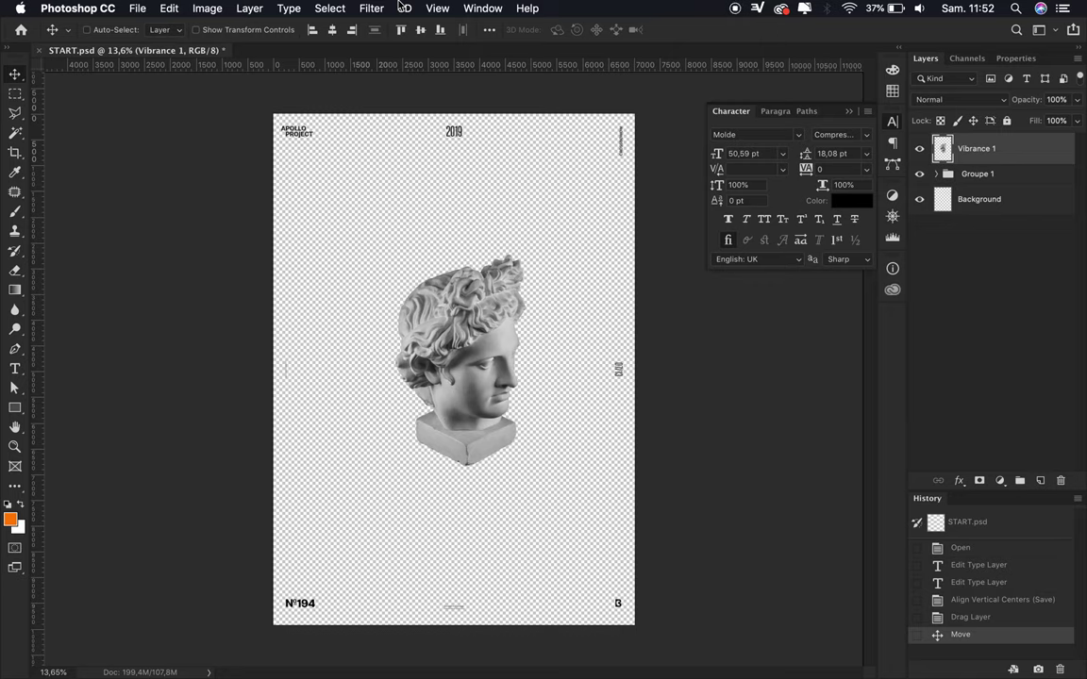
Step: Draw a black rectangle covering the whole poster and place it beneath the statue
key("u")
left_click(167, 29)
left_click(132, 59)
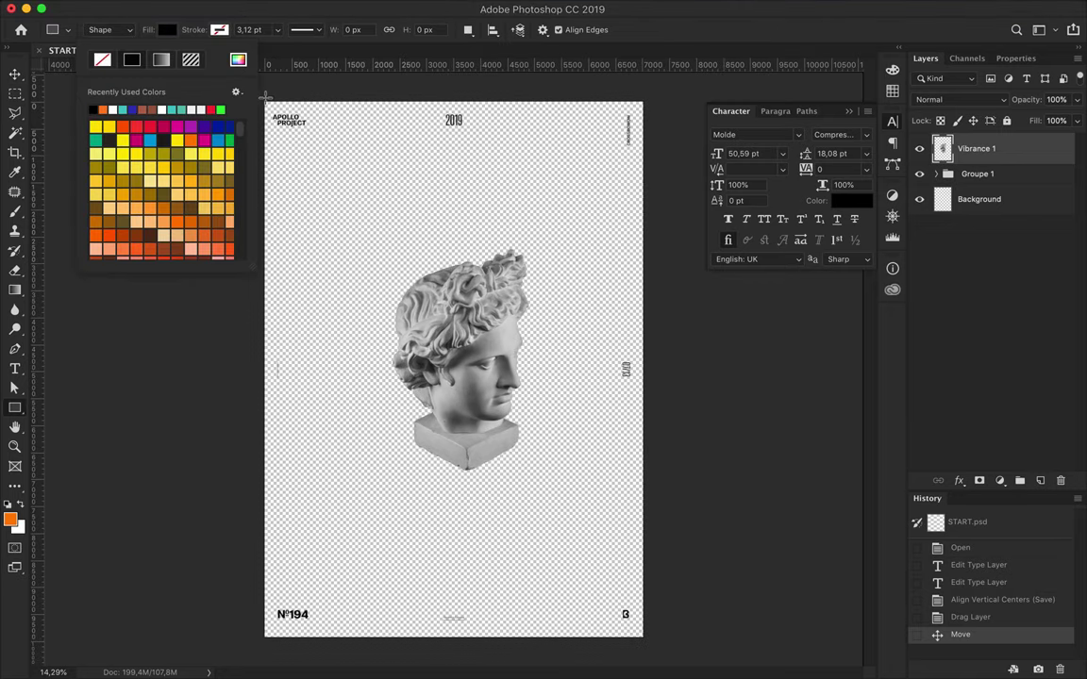
left_click_drag(262, 98, 646, 642)
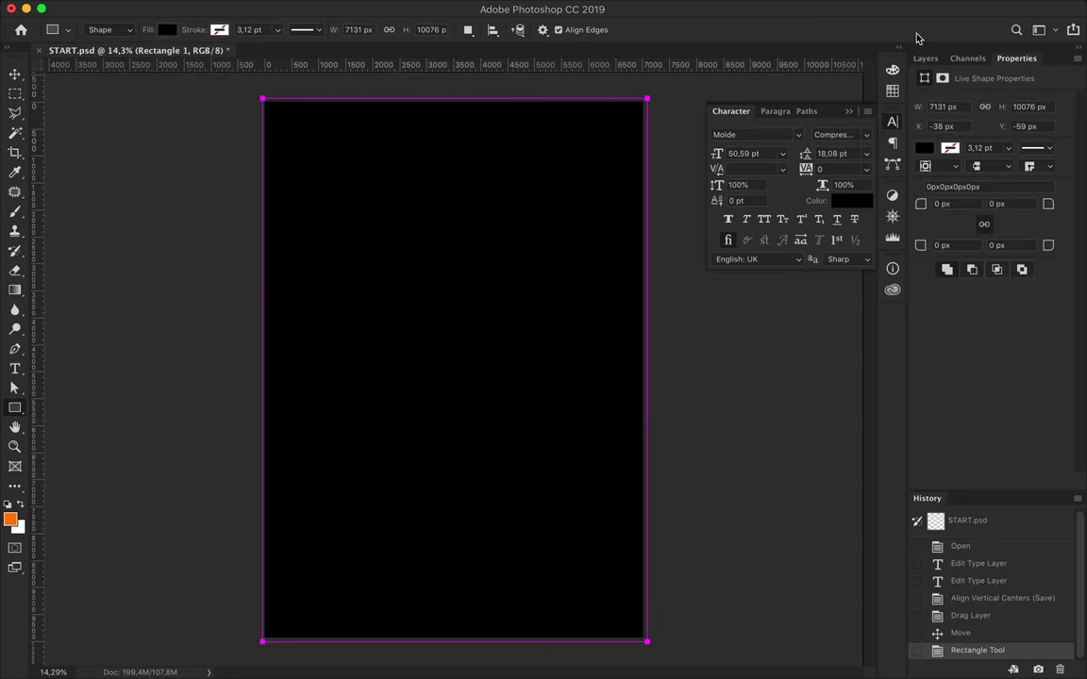
left_click(924, 58)
mouse_move(977, 141)
left_mouse_down()
mouse_move(977, 242)
mouse_move(976, 224)
left_mouse_up()
Step: Select the poster text layers from the first one through APOLLO
left_click(978, 142)
left_click(936, 142)
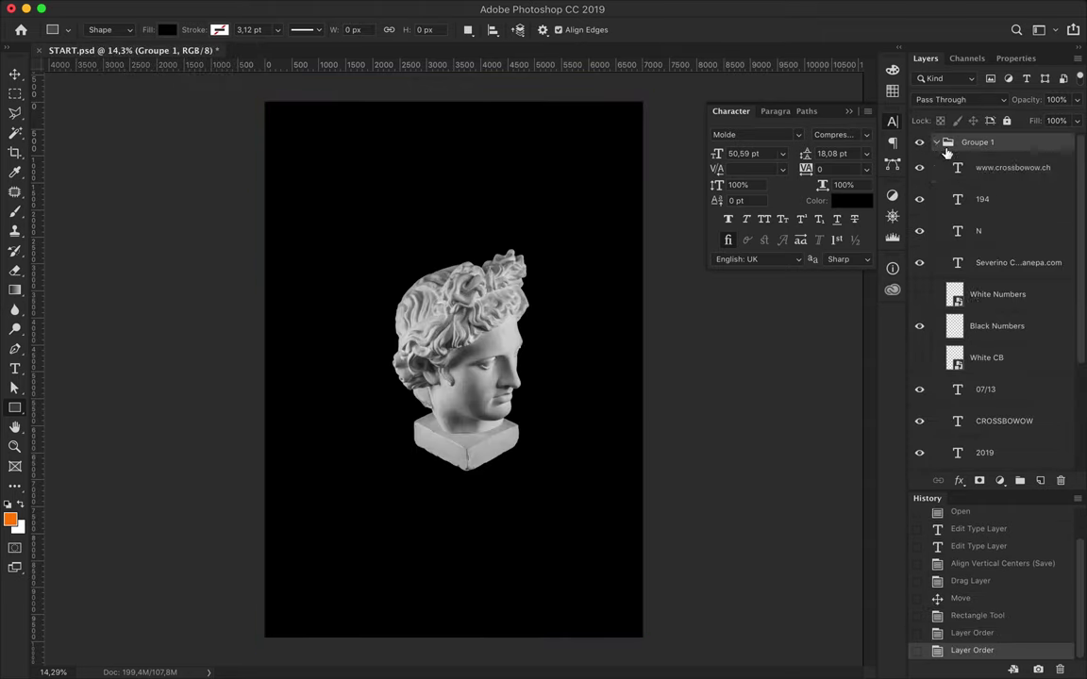
left_click(1000, 170)
scroll(991, 283, "down", 3)
left_click(990, 403, "shift")
Step: Set the selected text colour to near-white #ebebeb
key("t")
left_click(613, 29)
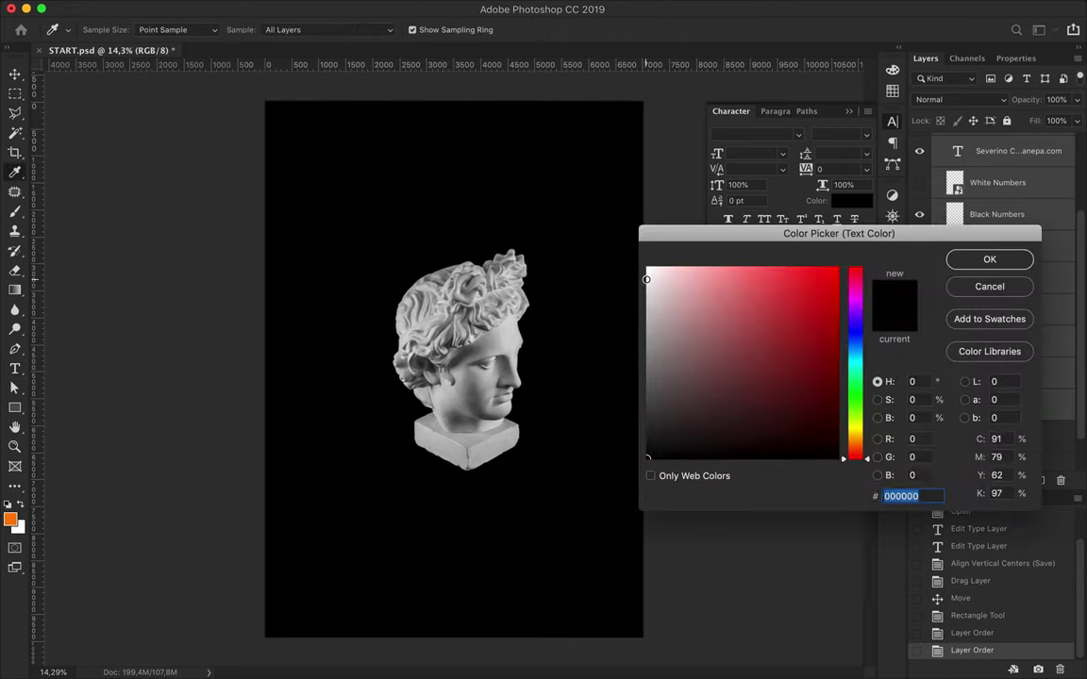
type("ebebeb")
left_click(989, 258)
left_click(613, 29)
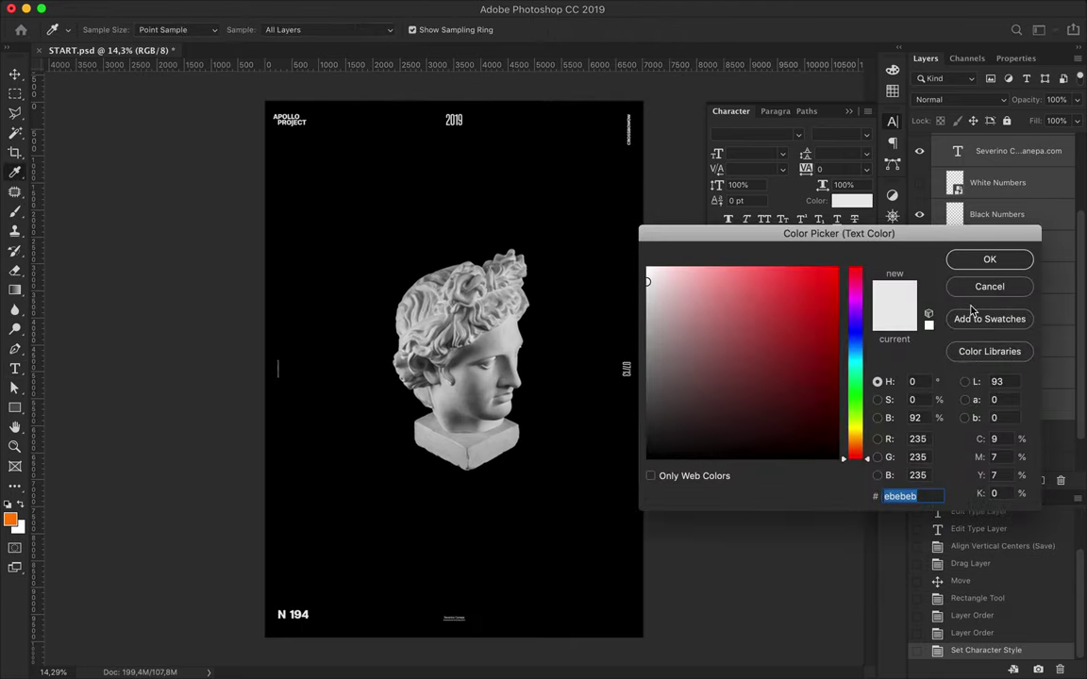
left_click(988, 259)
Step: Move the 07/13 layer higher and delete the White Numbers layer
left_click_drag(985, 275, 991, 311)
left_click(1061, 480)
left_click(651, 234)
Step: Paint the Black Numbers shapes #ebebeb with the Brush tool
left_click(954, 244, "ctrl")
key("b")
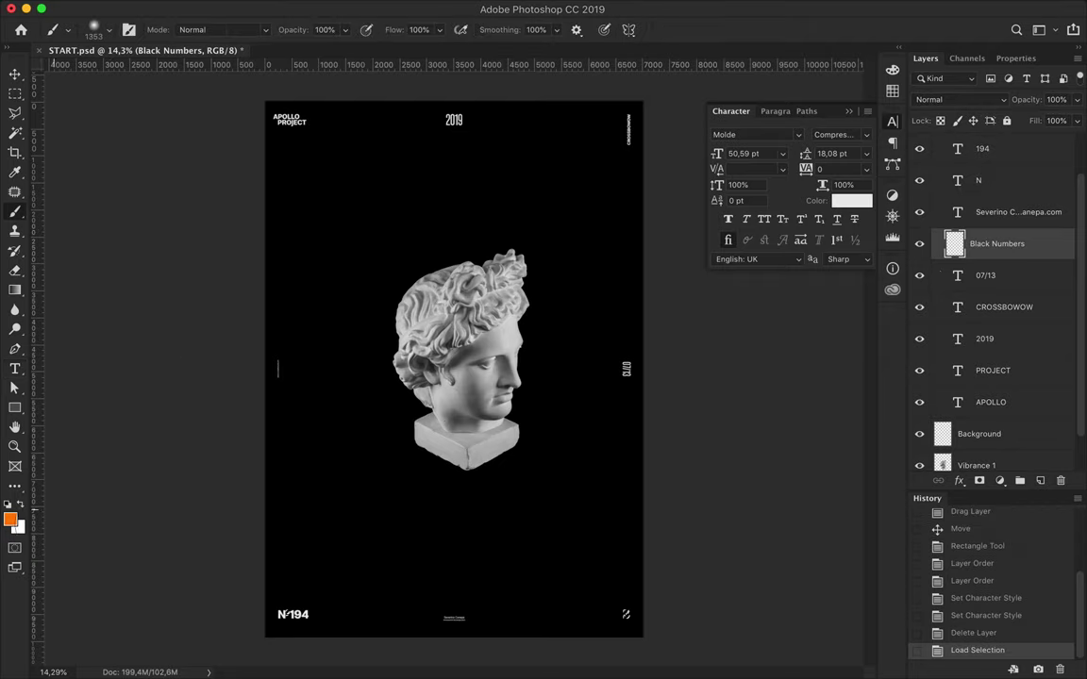
left_click(10, 518)
type("ebebeb")
left_click(987, 258)
left_click_drag(292, 607, 646, 615)
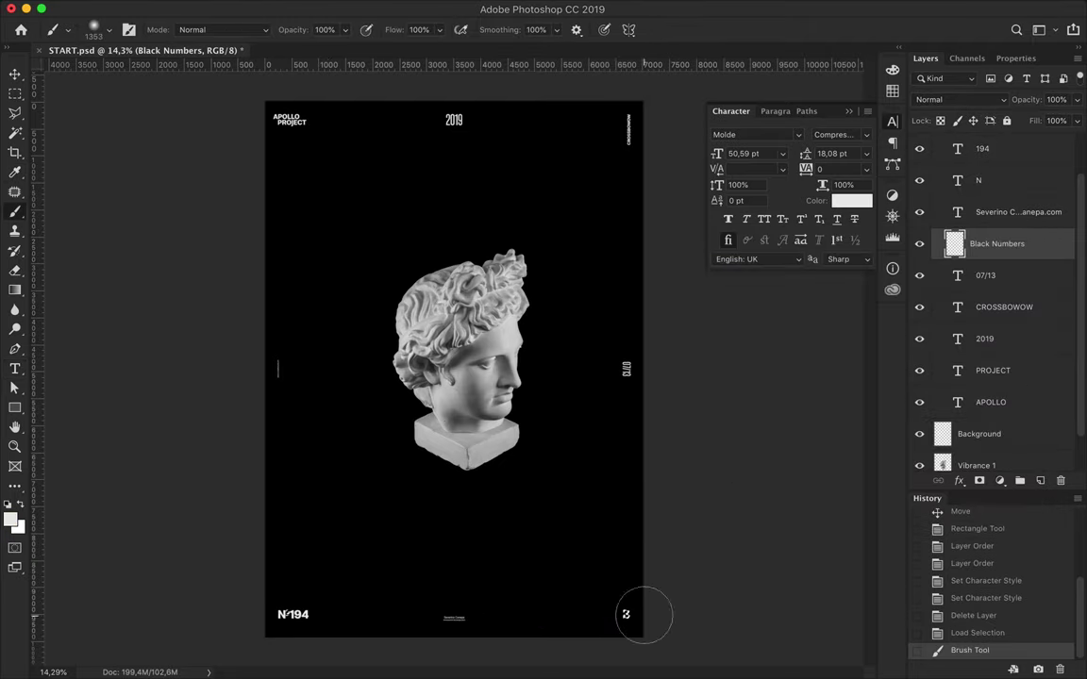
Step: Group the layers, then duplicate the statue layer Vibrance 1
key("v")
key("ctrl+g")
left_click(481, 331)
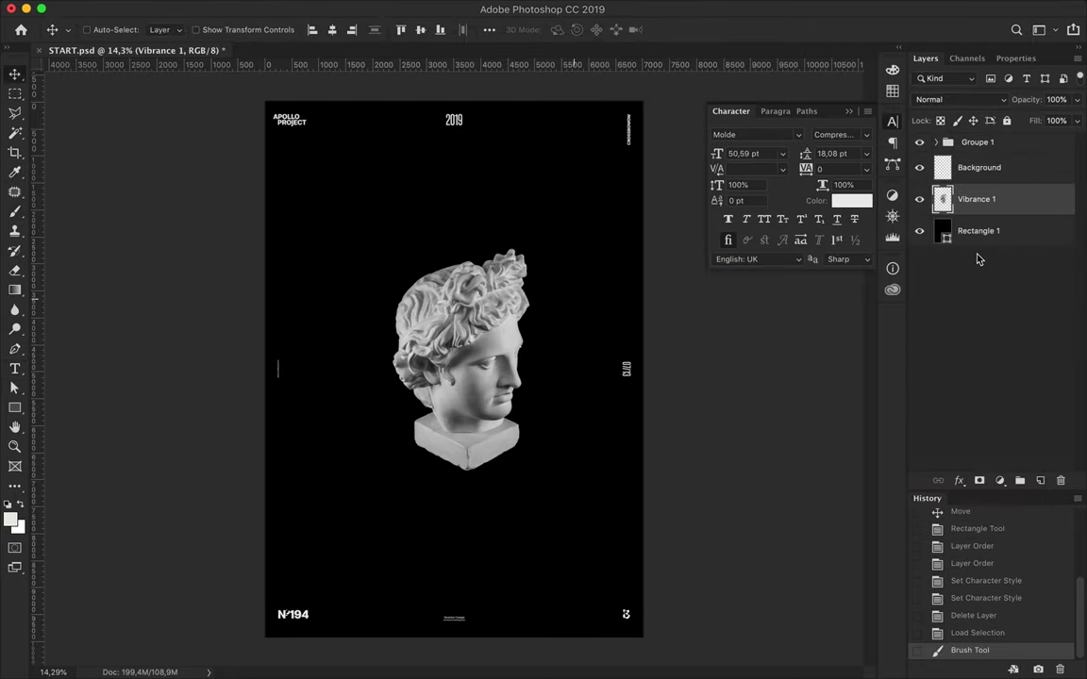
key("ctrl+j")
Step: Open Liquify, cancel it, and clear the active selection
left_click(370, 9)
left_click(412, 192)
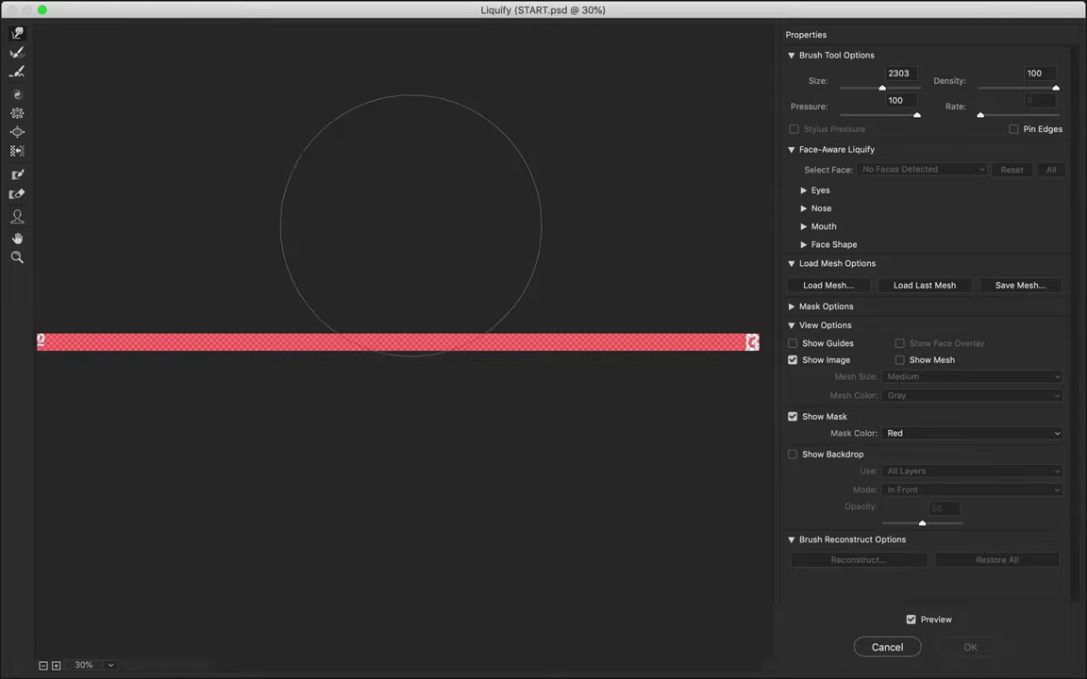
left_click(887, 647)
key("ctrl+d")
Step: Liquify the statue copy's head into a large outward swirl, then draw a small test shape
left_click(371, 8)
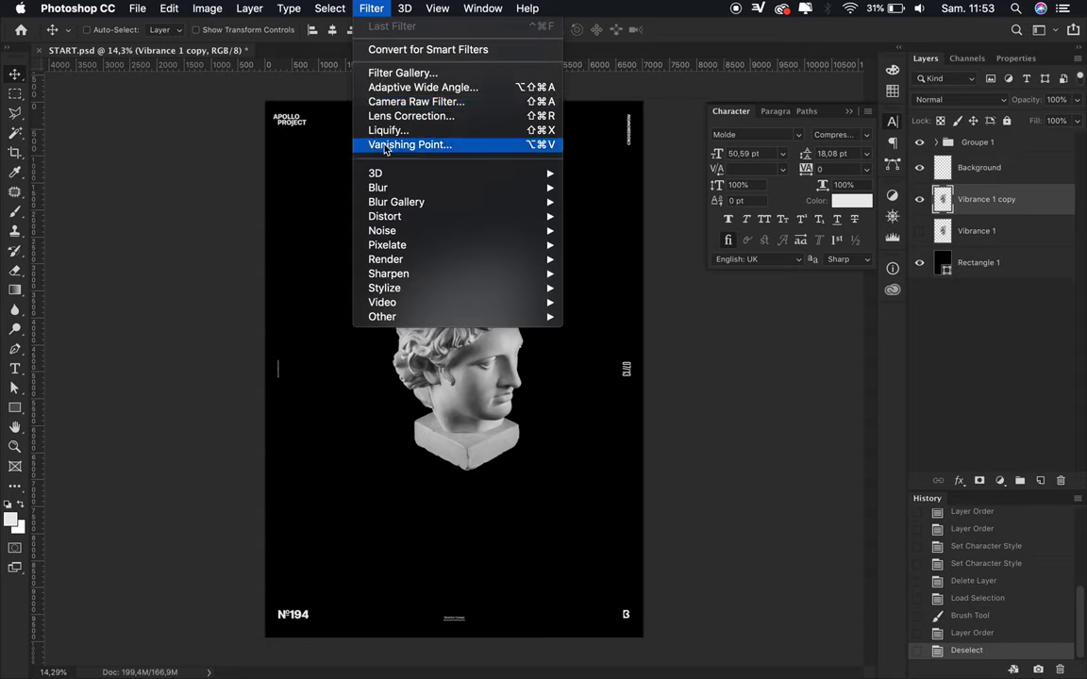
left_click(389, 131)
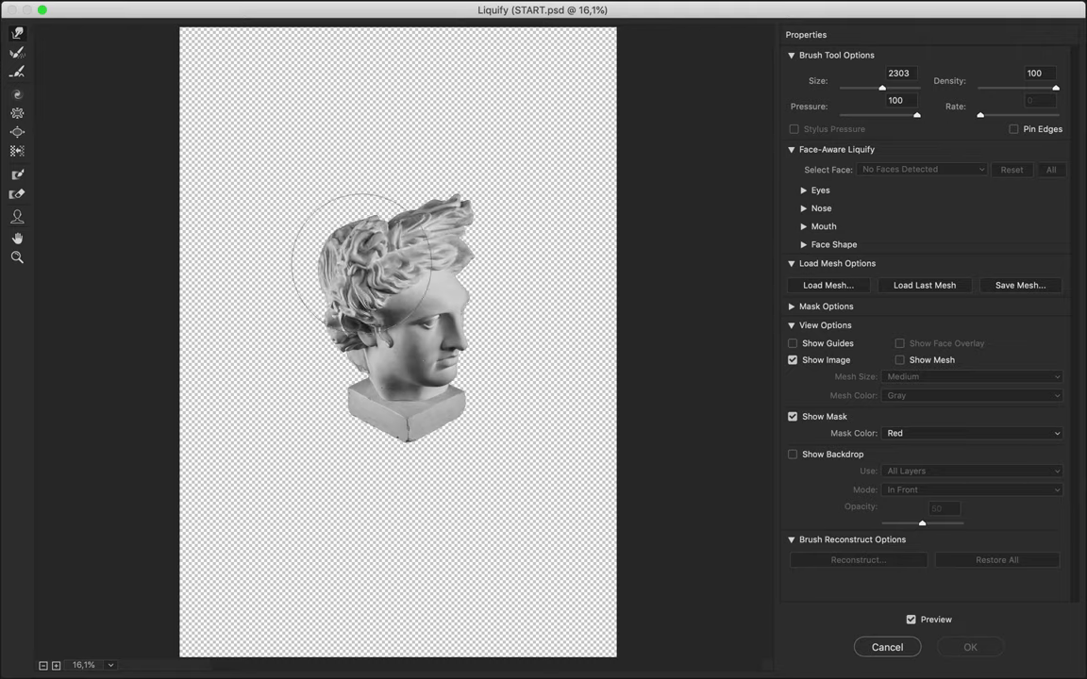
mouse_move(362, 264)
left_mouse_down()
mouse_move(321, 274)
mouse_move(368, 302)
mouse_move(378, 339)
left_mouse_up()
mouse_move(334, 302)
left_mouse_down()
mouse_move(569, 295)
mouse_move(587, 400)
mouse_move(488, 528)
mouse_move(340, 558)
mouse_move(238, 448)
mouse_move(170, 328)
mouse_move(582, 207)
left_mouse_up()
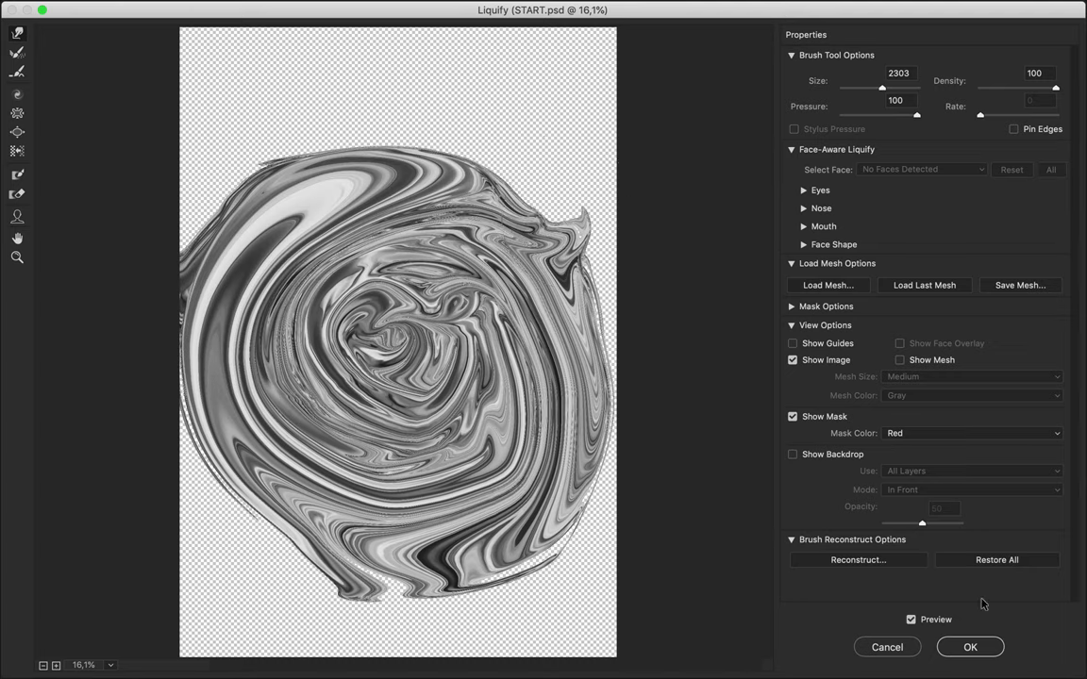
left_click(969, 647)
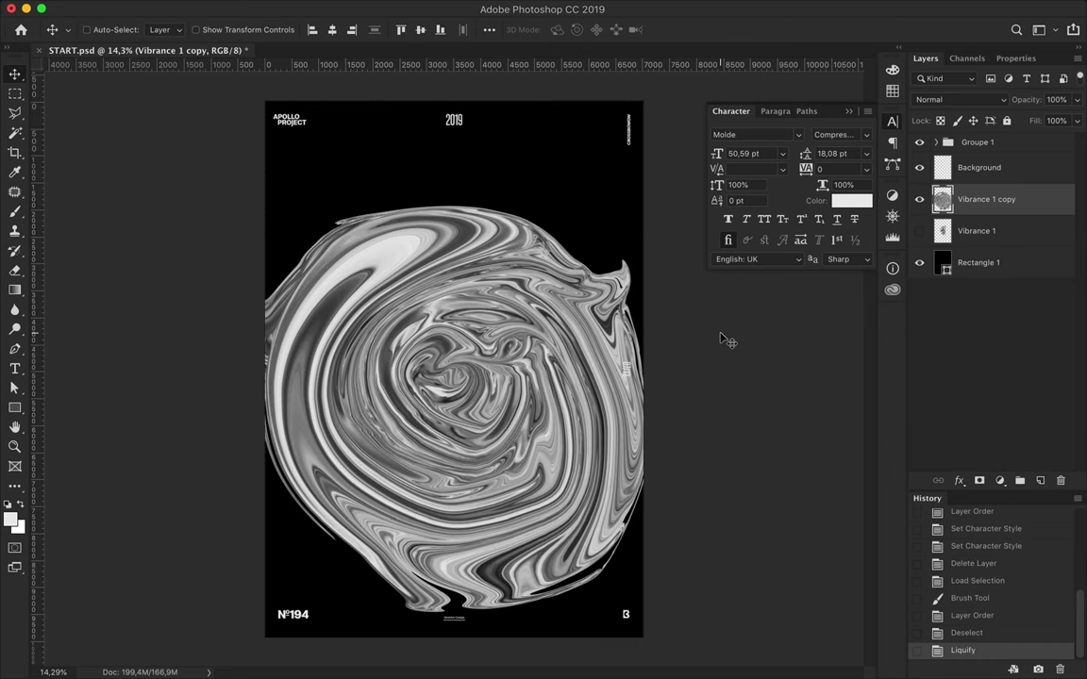
key("u")
left_click_drag(389, 300, 431, 341)
Step: Delete the stray shape and draw a large circle over the swirl centre
key("Delete")
right_click(14, 407)
left_click(66, 434)
left_click_drag(460, 378, 588, 507)
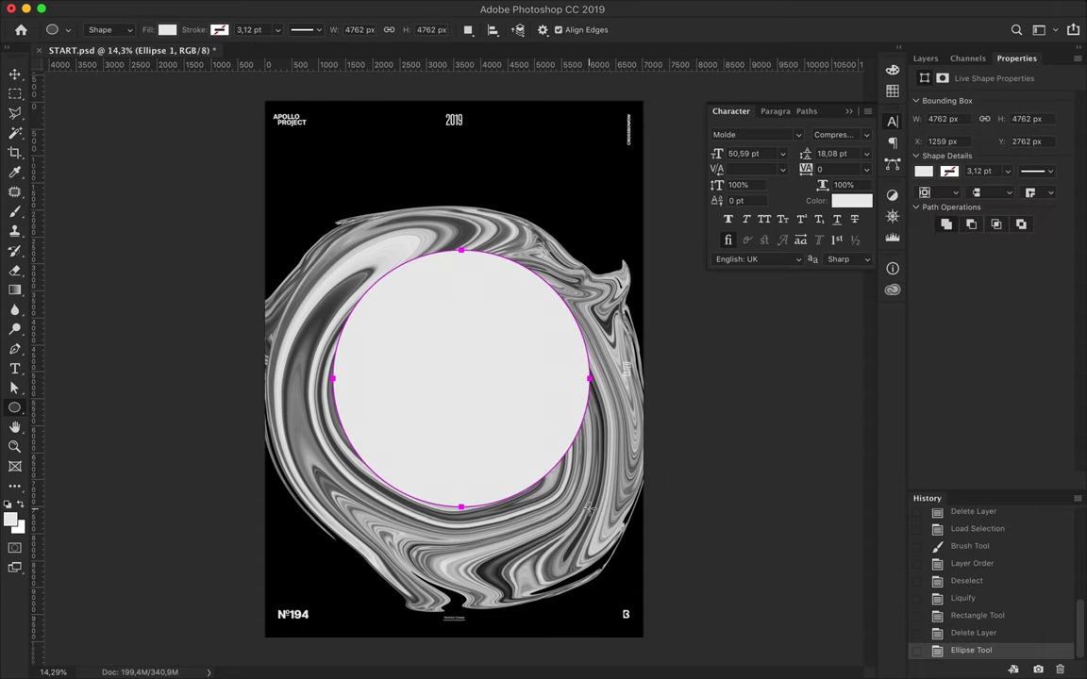
Step: Place the circle under the swirl layer and clip the swirl inside it
left_click(925, 59)
left_click_drag(971, 205, 976, 236)
left_click(966, 216, "alt")
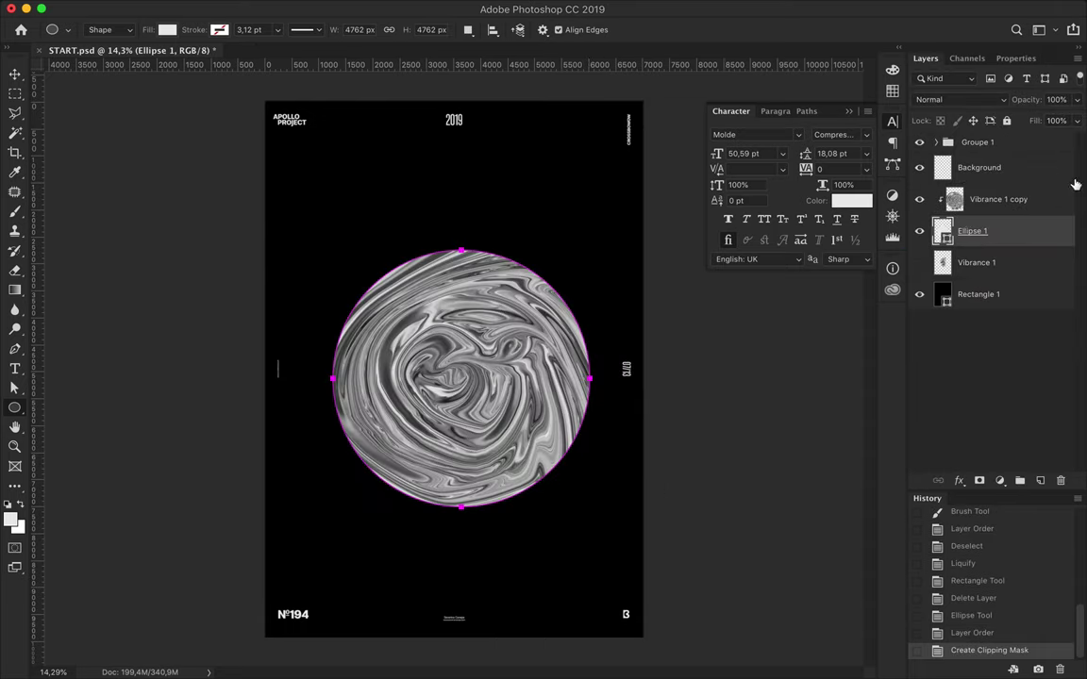
left_click(1016, 201)
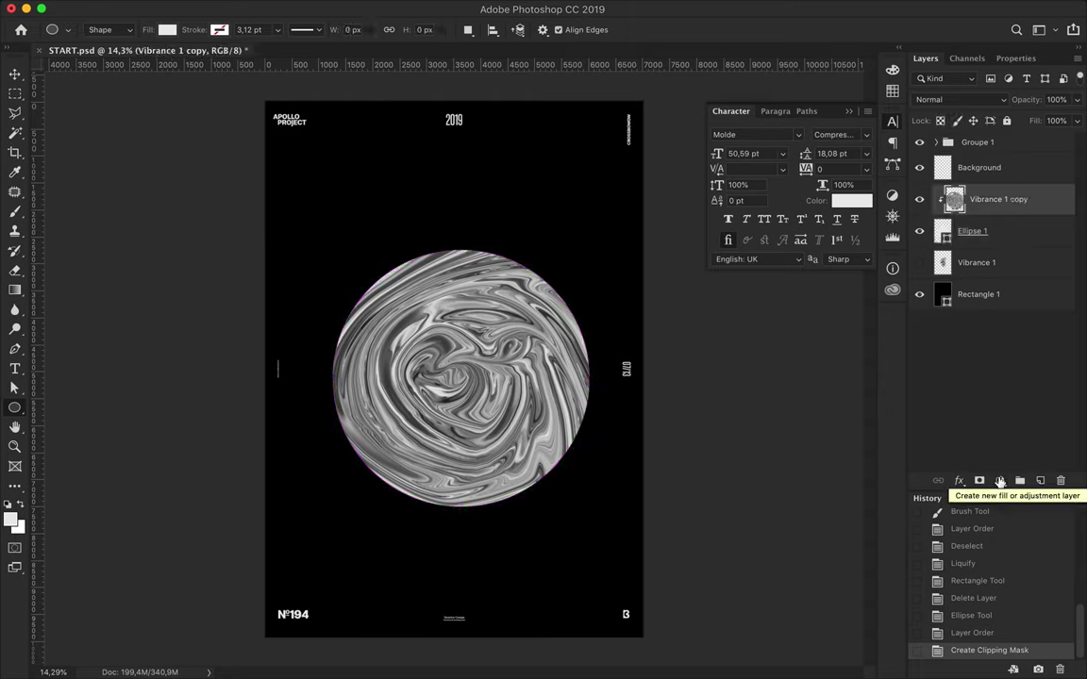
Step: Add a Levels adjustment deepening the swirl's shadows and brightening its highlights
left_click(1000, 481)
left_click(1037, 556)
mouse_move(940, 216)
left_mouse_down()
mouse_move(972, 222)
mouse_move(963, 217)
left_mouse_up()
left_click_drag(1065, 215, 1053, 219)
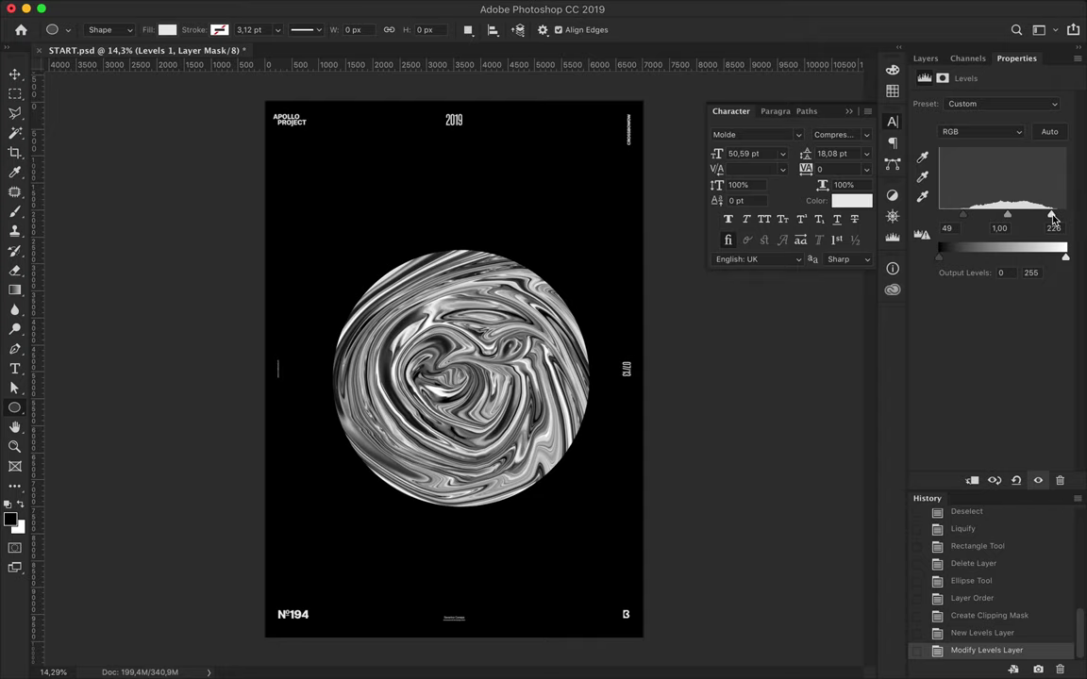
Step: Add a Curves adjustment with a raised curve to brighten the swirl
left_click(926, 58)
left_click(999, 481)
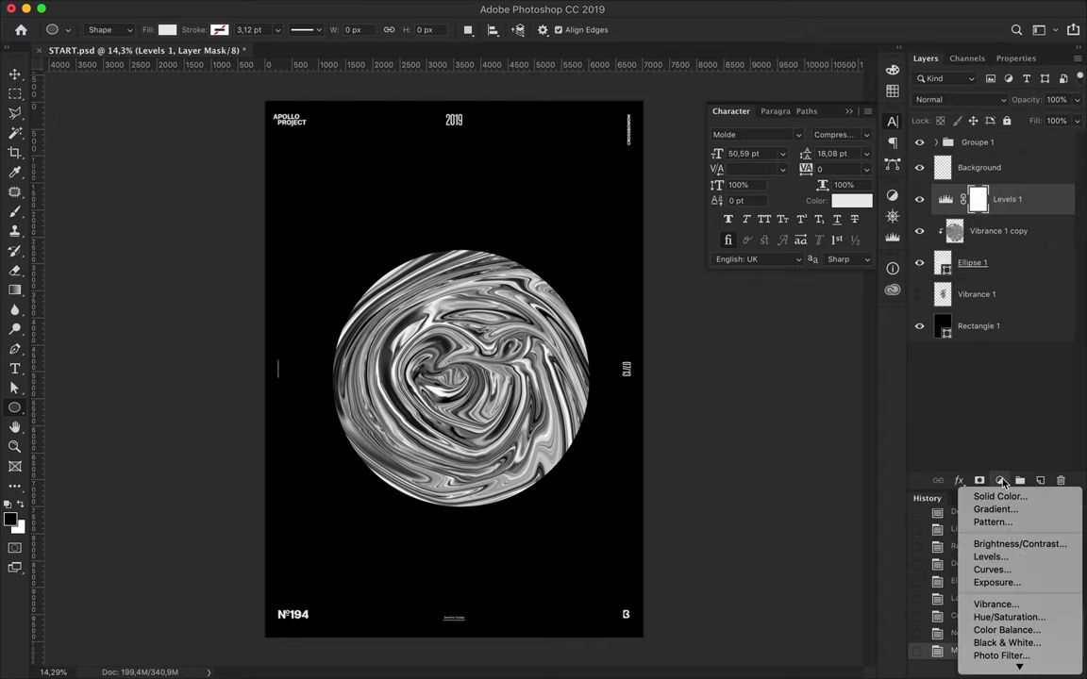
left_click(987, 570)
left_click_drag(977, 224, 1023, 156)
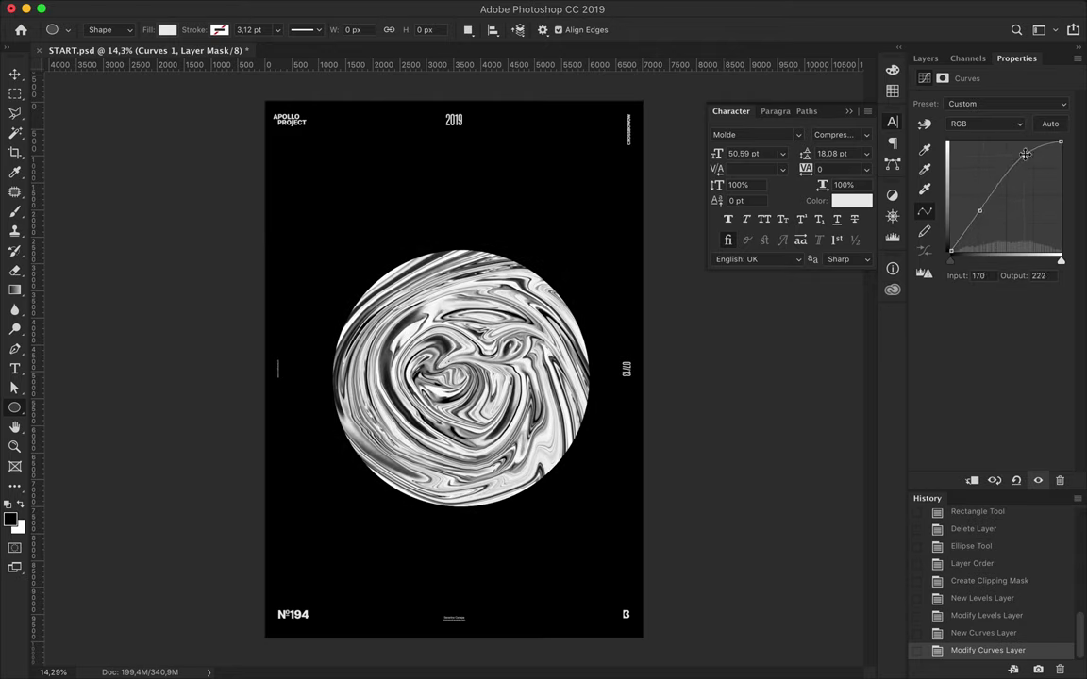
Step: Clip Levels 1 and Curves 1 to the swirl layer and reselect the swirl copy
left_click(934, 63)
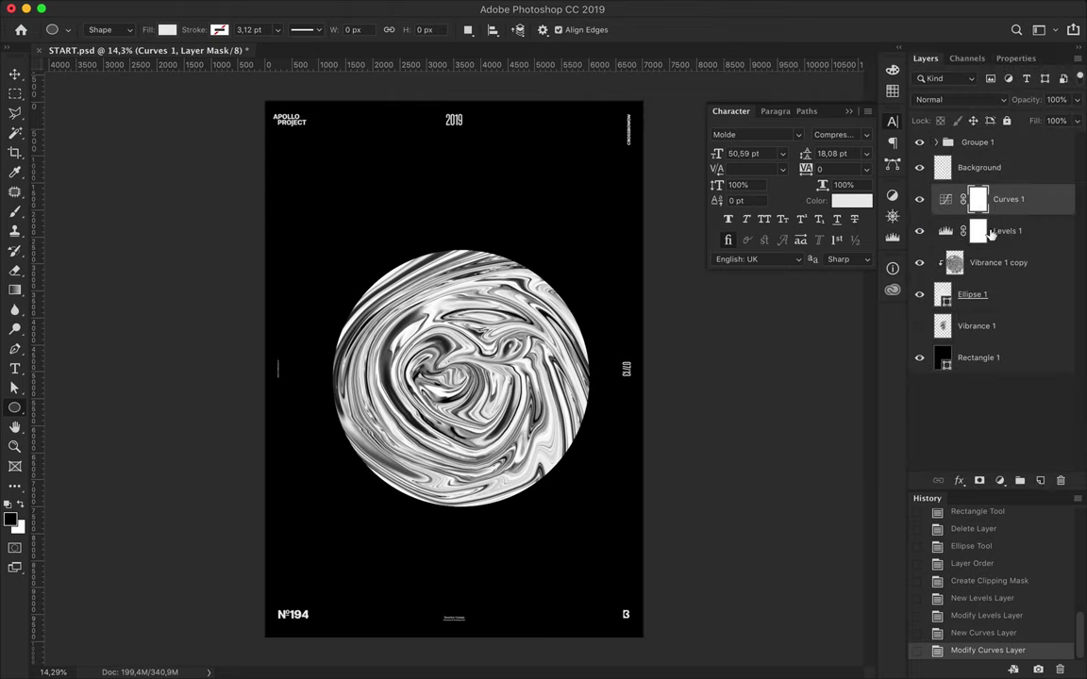
left_click(962, 244, "alt")
left_click(972, 215, "alt")
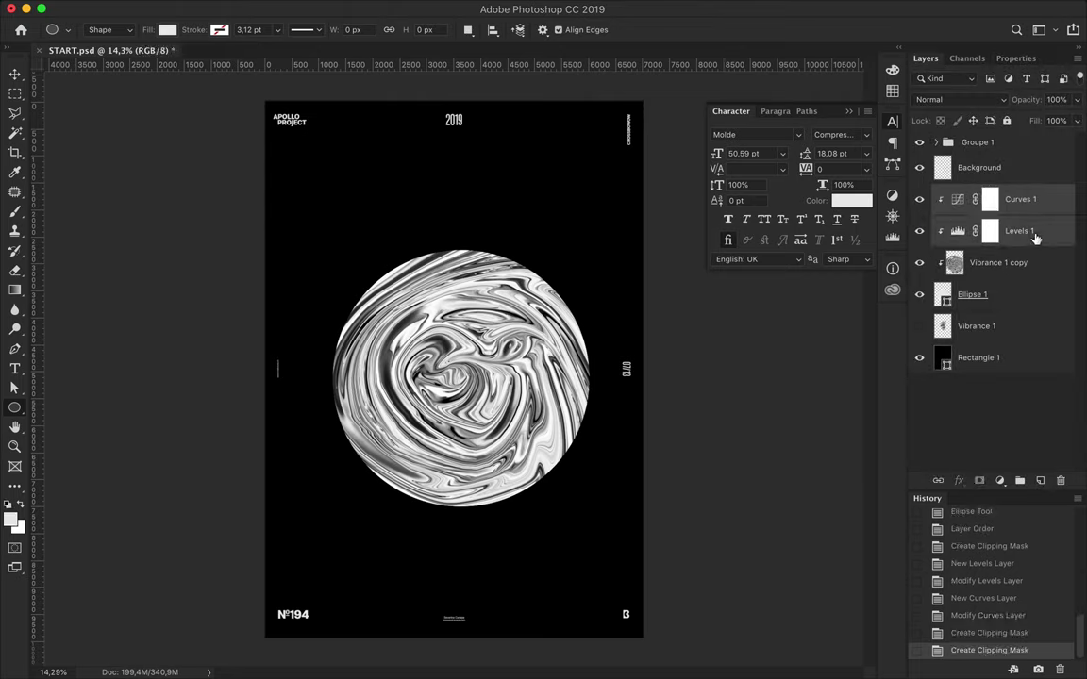
key("ctrl+e")
key("ctrl+z")
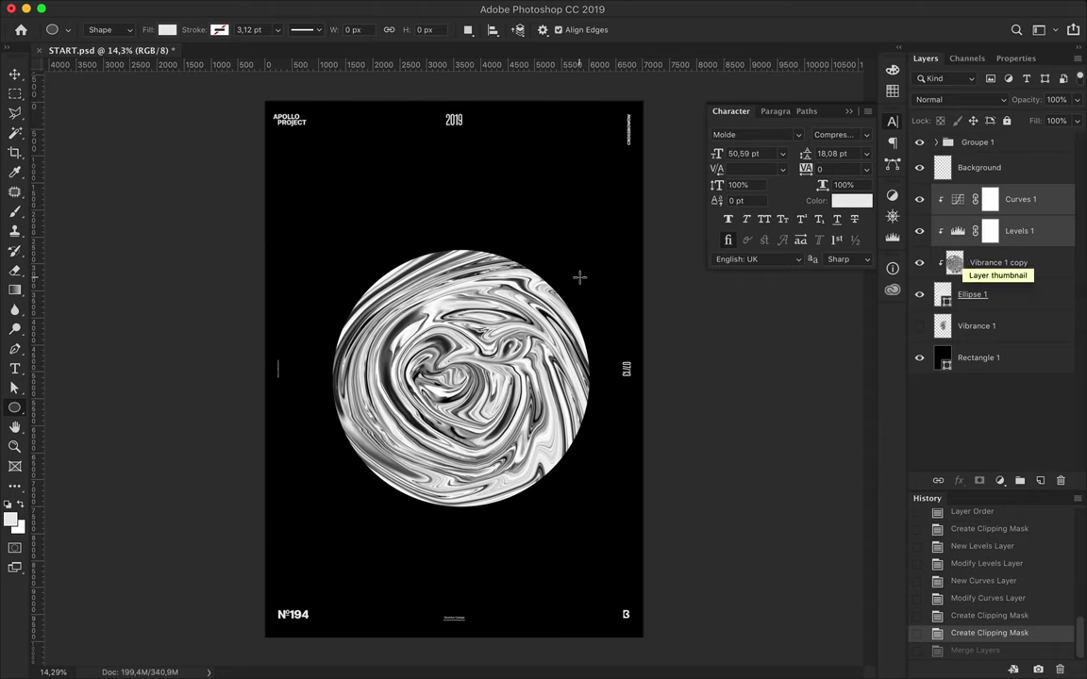
scroll(445, 314, "up", 3)
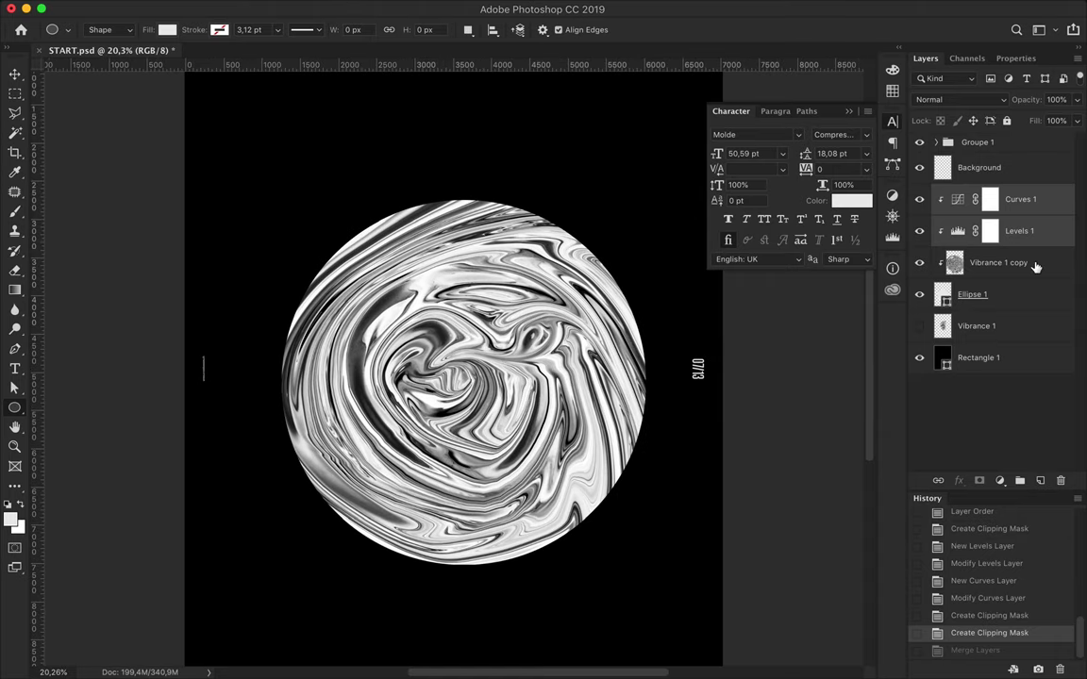
left_click(1038, 264)
left_click(250, 8)
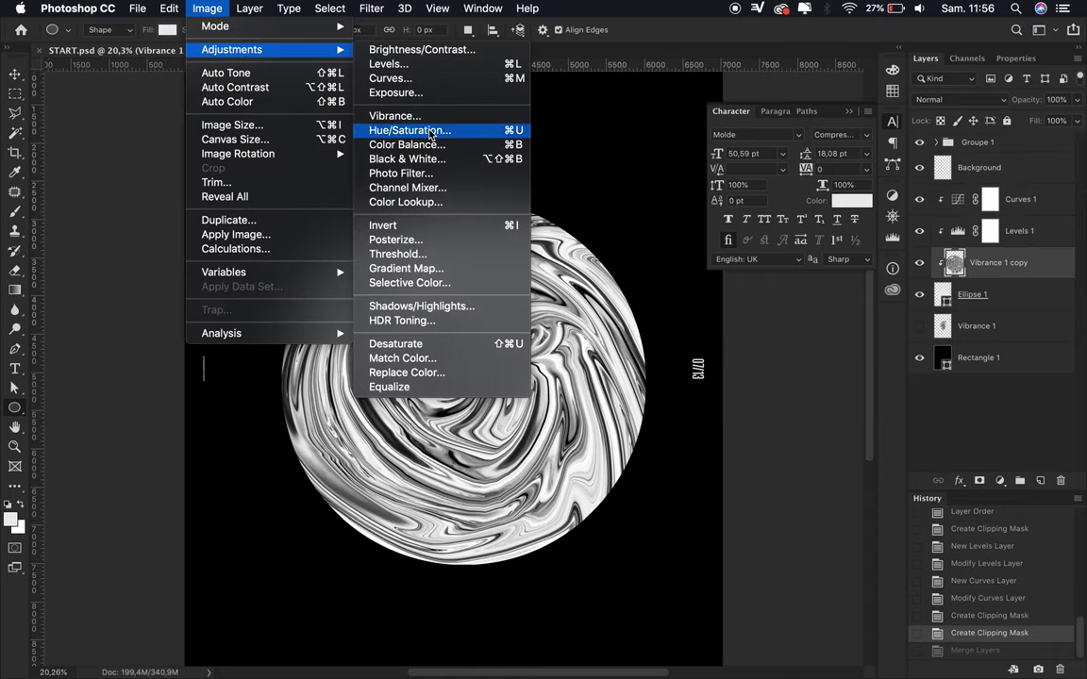
Step: Open Selective Color and reduce cyan and yellow in the Whites
left_click(415, 281)
left_click(877, 114)
left_click(849, 178)
left_click(877, 114)
left_click(849, 128)
left_click_drag(859, 153, 836, 158)
mouse_move(1035, 167)
left_mouse_down()
mouse_move(833, 166)
mouse_move(868, 170)
mouse_move(808, 193)
mouse_move(824, 193)
left_mouse_up()
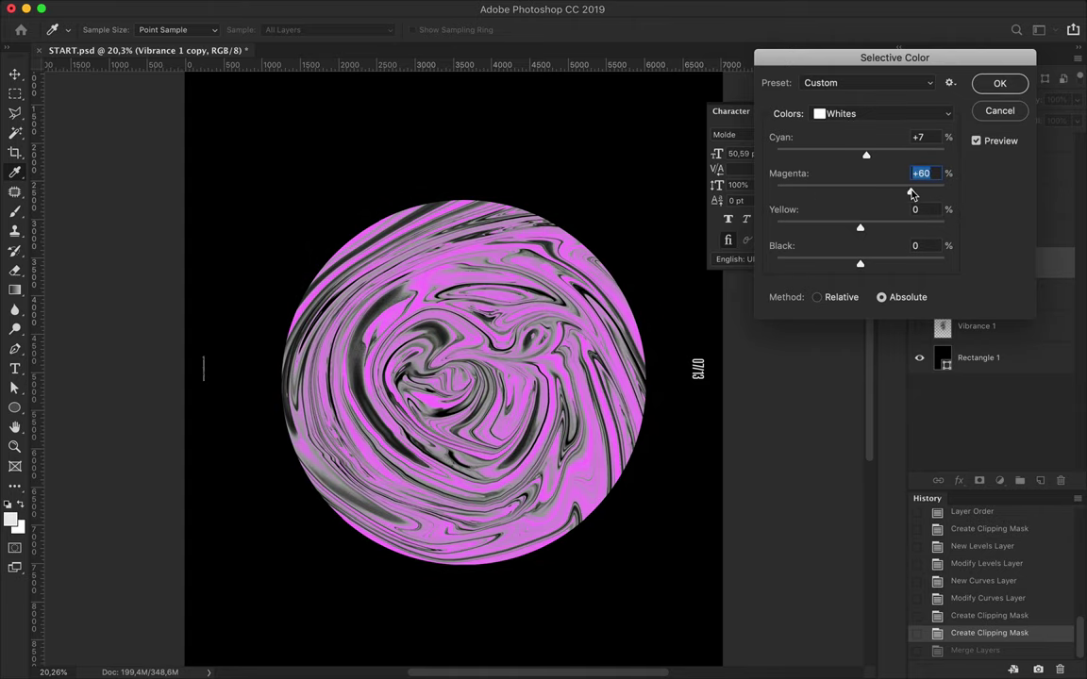
left_click_drag(864, 226, 782, 236)
mouse_move(861, 267)
left_mouse_down()
mouse_move(948, 264)
mouse_move(774, 267)
mouse_move(860, 267)
left_mouse_up()
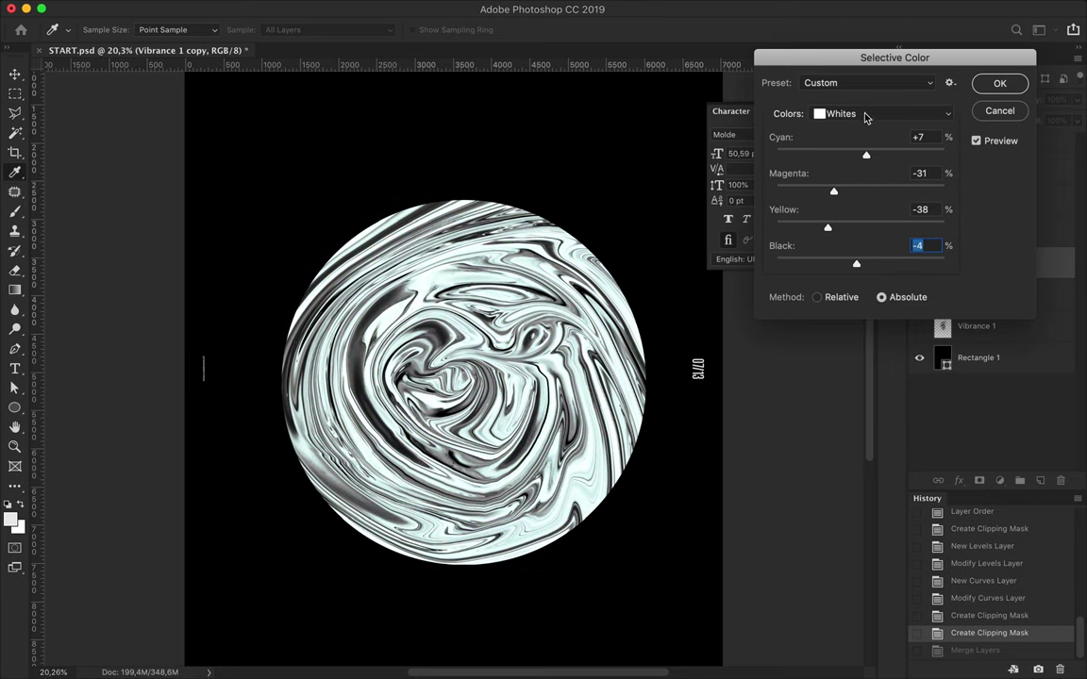
Step: Add cyan to the Neutrals and lighten them to pale blue
left_click(865, 116)
left_click(865, 125)
mouse_move(859, 154)
left_mouse_down()
mouse_move(781, 151)
mouse_move(876, 161)
mouse_move(844, 194)
mouse_move(868, 188)
mouse_move(842, 230)
mouse_move(819, 230)
mouse_move(902, 230)
mouse_move(849, 231)
left_mouse_up()
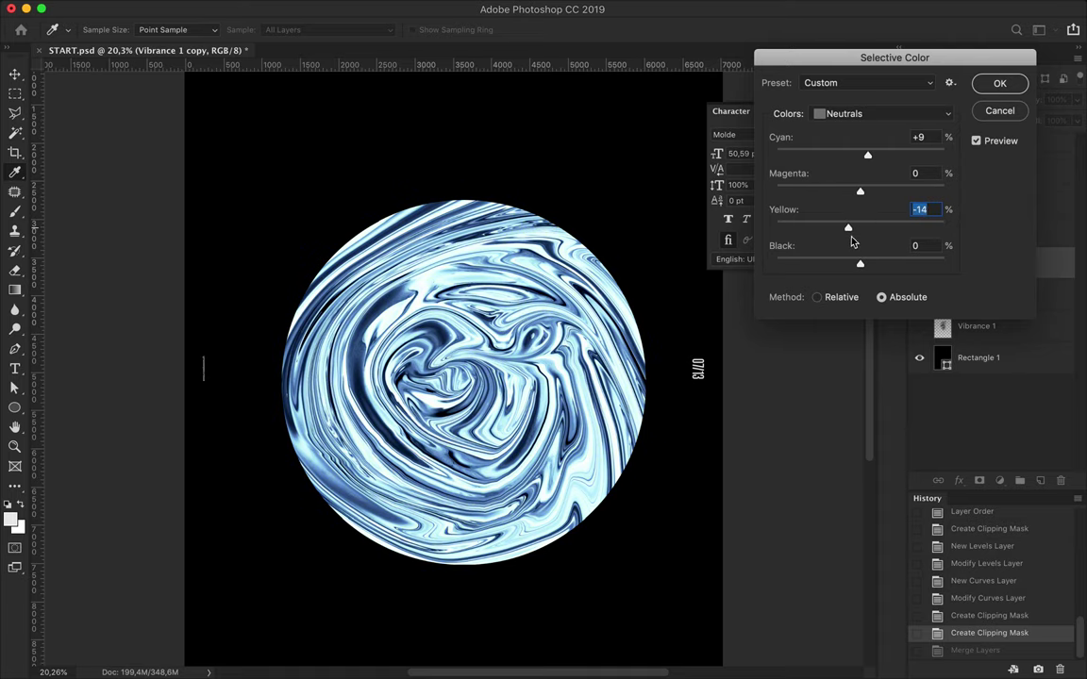
mouse_move(929, 267)
left_mouse_down()
mouse_move(941, 267)
mouse_move(775, 267)
mouse_move(868, 272)
left_mouse_up()
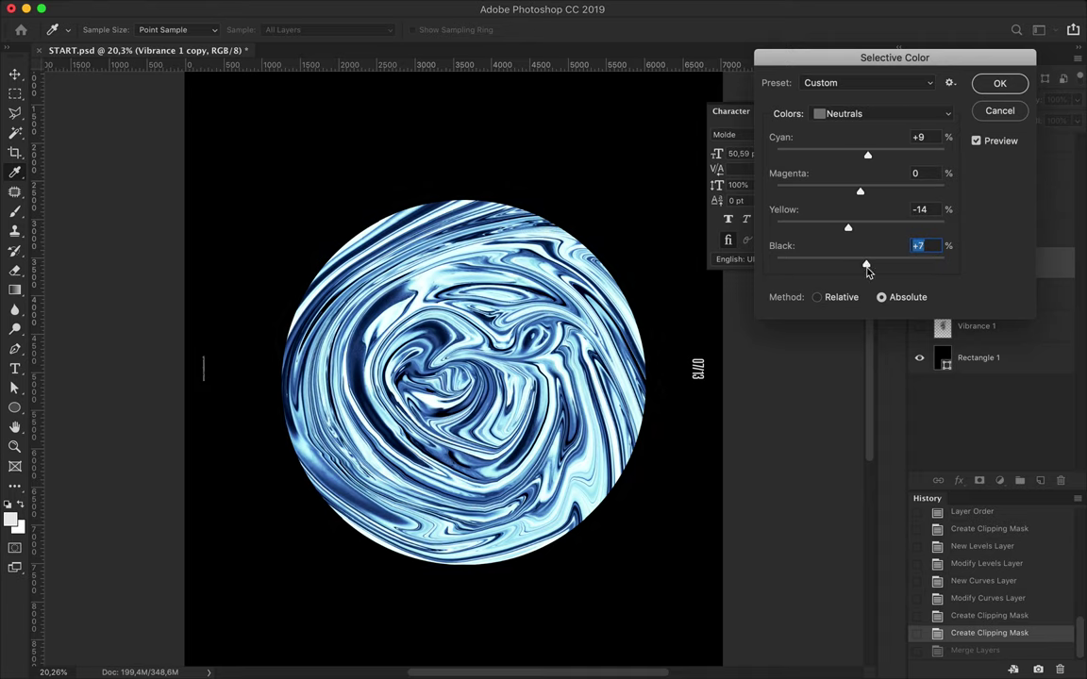
Step: Push the Blacks toward cyan, adjust magenta and yellow, and deepen them to dark blue
left_click(894, 120)
left_click(894, 126)
left_click_drag(858, 157, 819, 158)
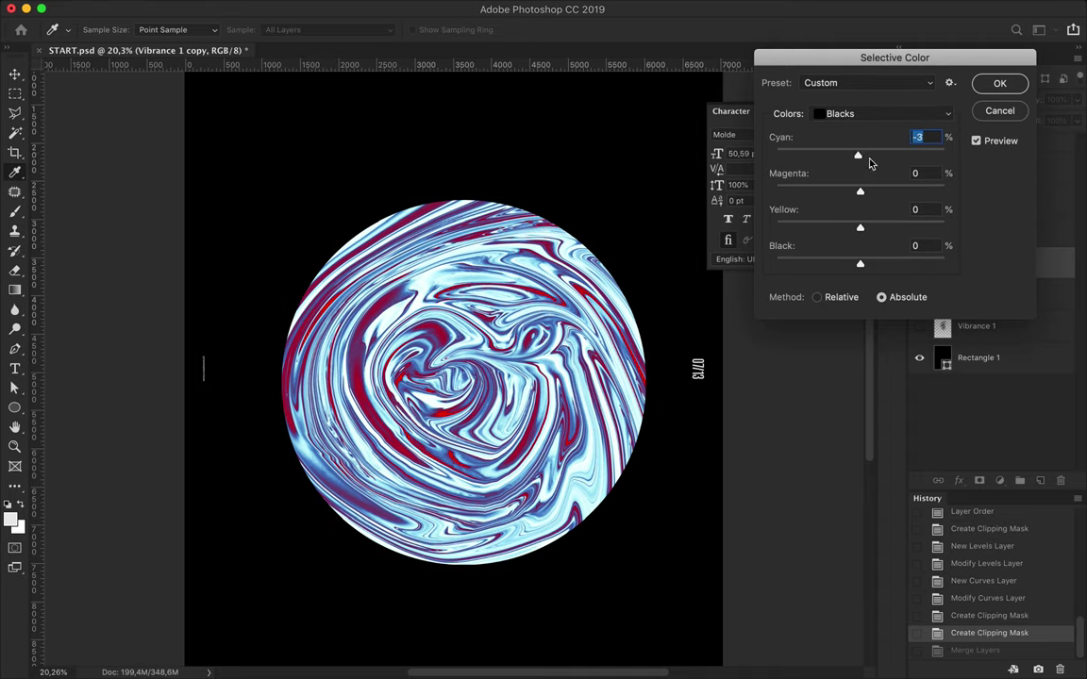
left_click_drag(938, 160, 947, 160)
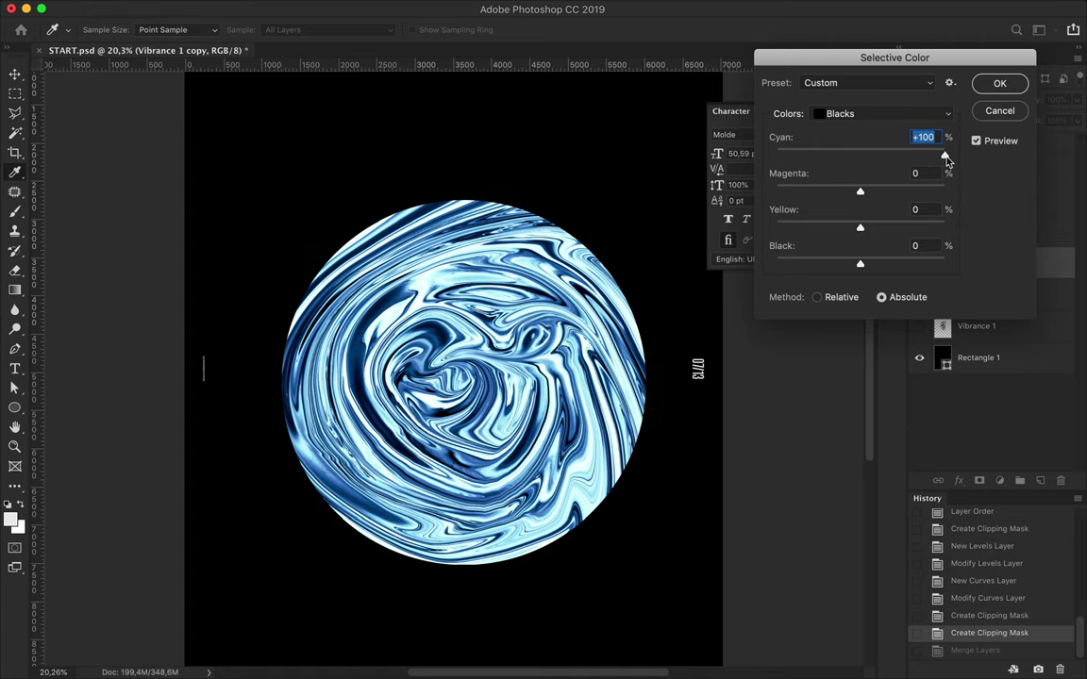
mouse_move(859, 192)
left_mouse_down()
mouse_move(780, 192)
mouse_move(948, 193)
left_mouse_up()
left_click_drag(859, 227, 904, 226)
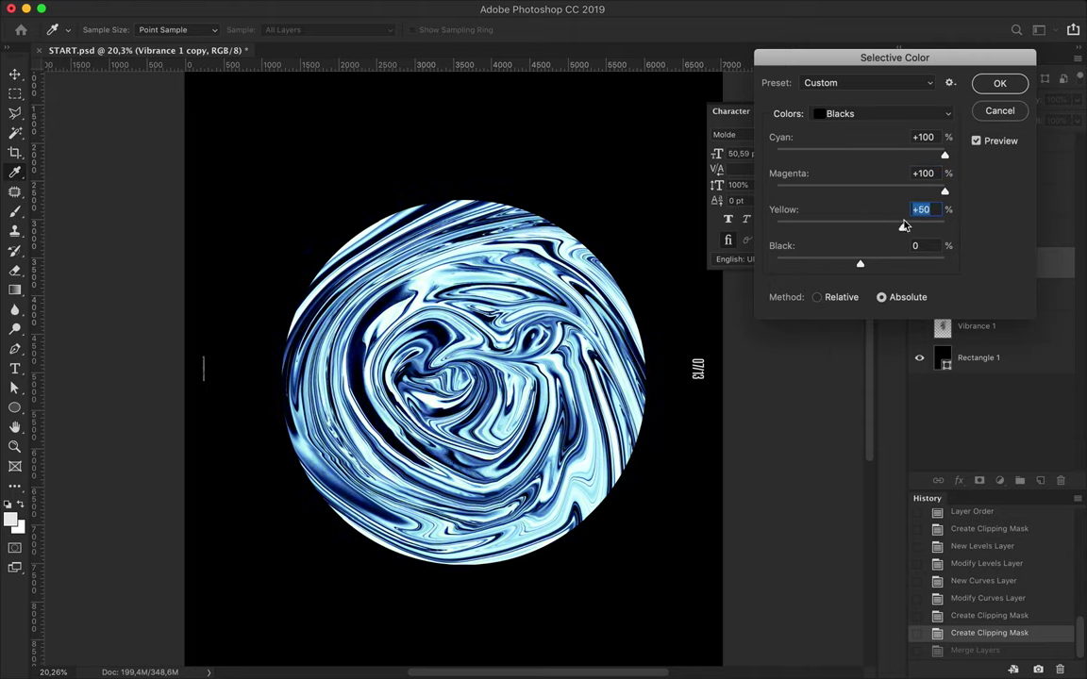
mouse_move(858, 229)
left_mouse_down()
mouse_move(833, 229)
mouse_move(906, 229)
left_mouse_up()
mouse_move(854, 263)
left_mouse_down()
mouse_move(841, 262)
mouse_move(960, 264)
left_mouse_up()
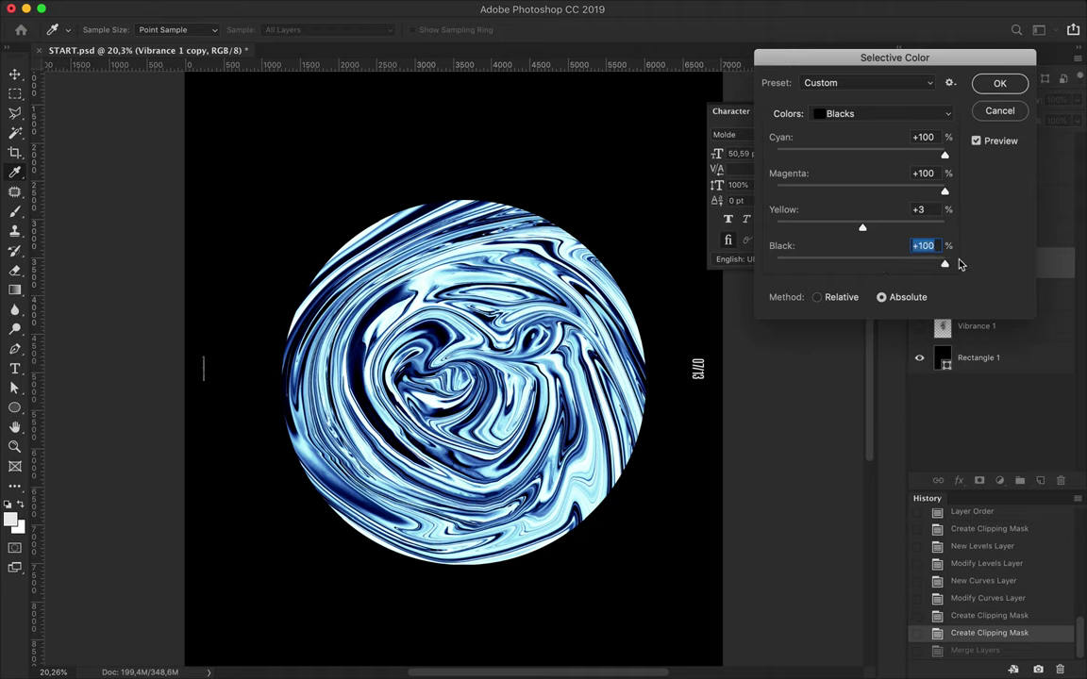
Step: Lower the Whites cyan to about +9 and apply the Selective Color adjustment
left_click(849, 115)
left_click(830, 84)
left_click_drag(887, 157, 870, 160)
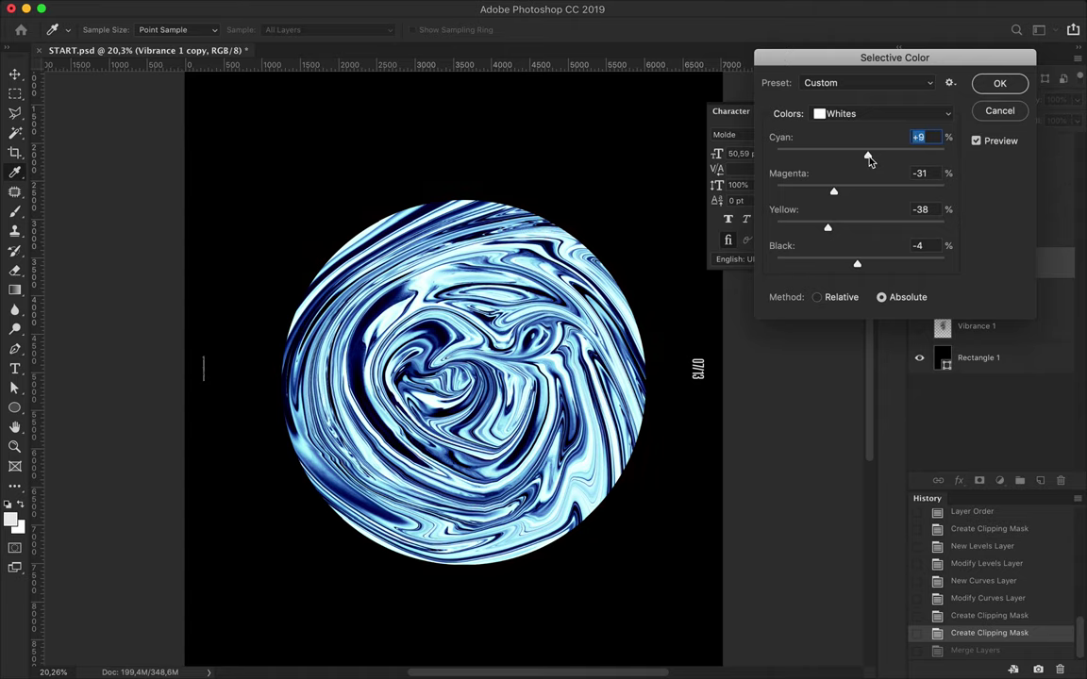
left_click(989, 85)
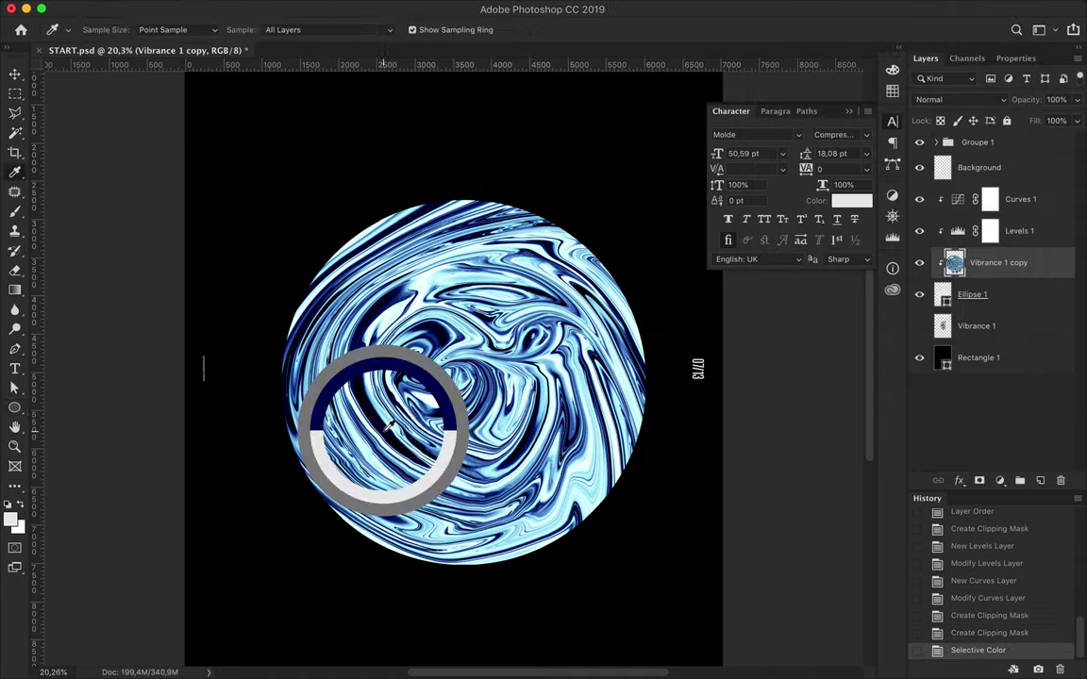
Step: Sample a dark navy from the swirl and select the Rectangle 1 background layer
left_click(347, 391)
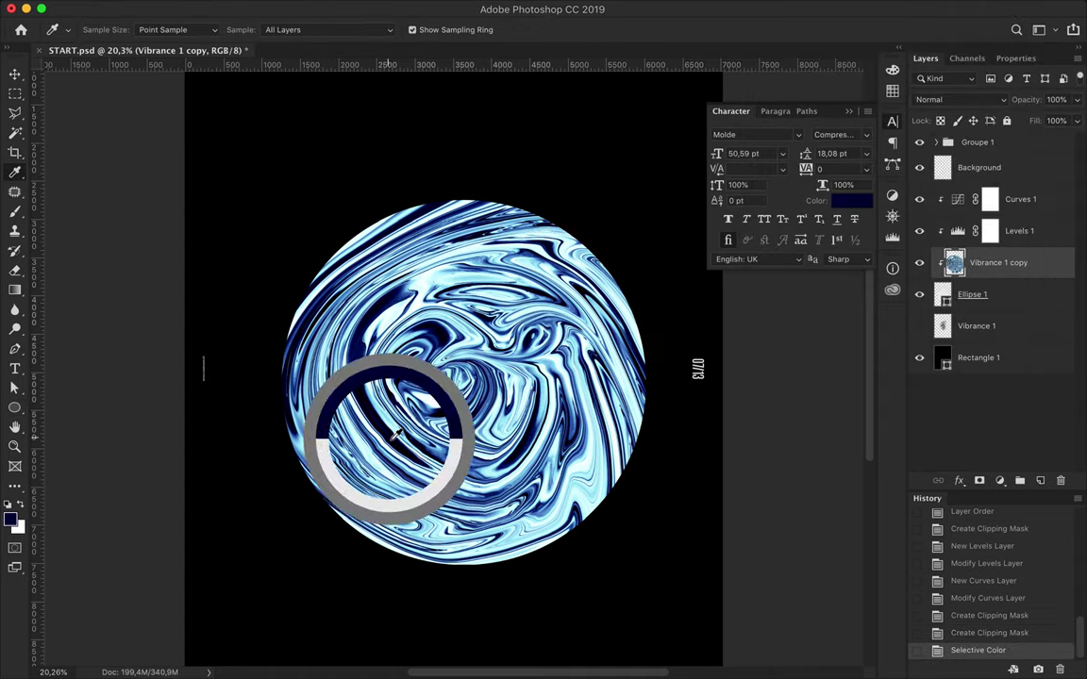
left_click(982, 367)
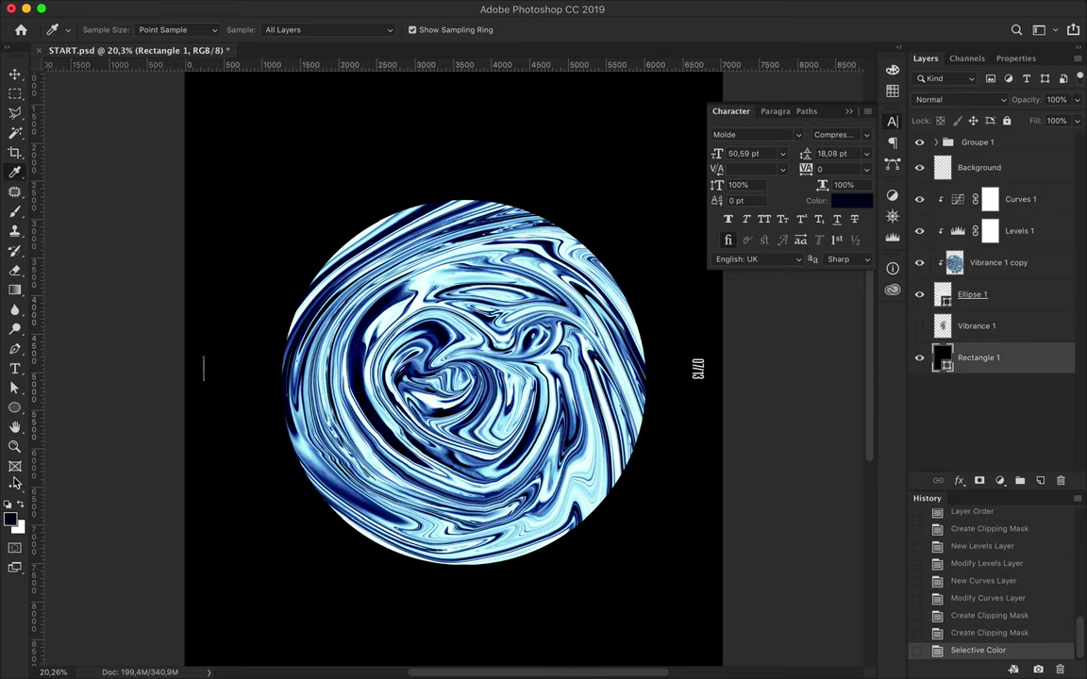
key("a")
left_click(12, 517)
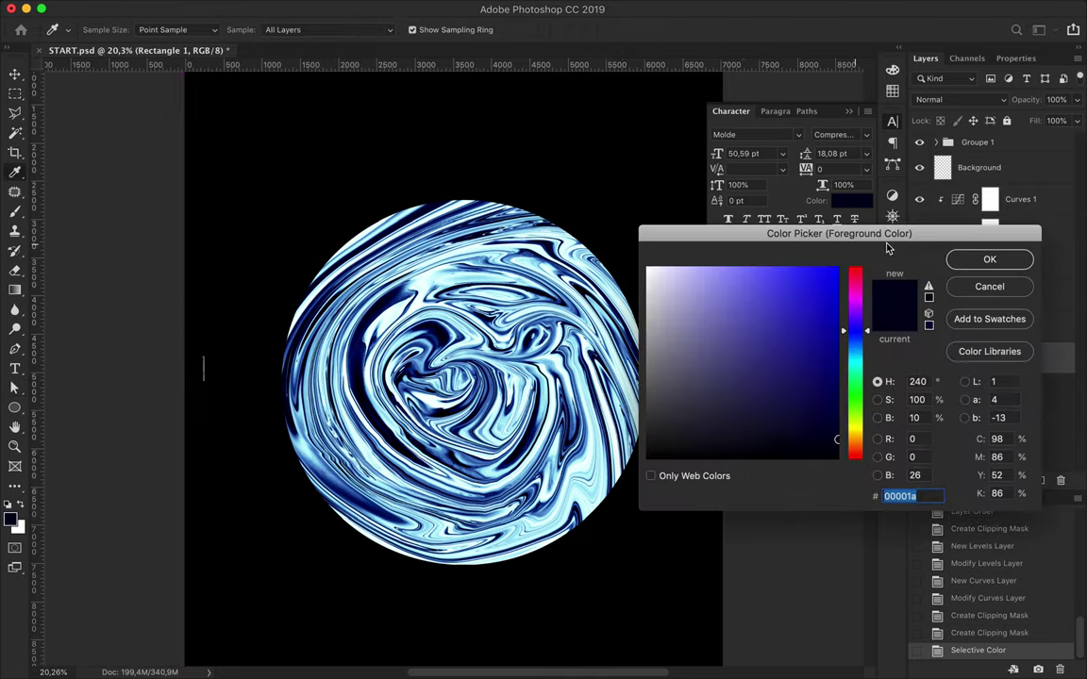
left_click(988, 265)
Step: Set the Rectangle 1 shape fill to dark navy #00001a
left_click(224, 30)
left_click(296, 59)
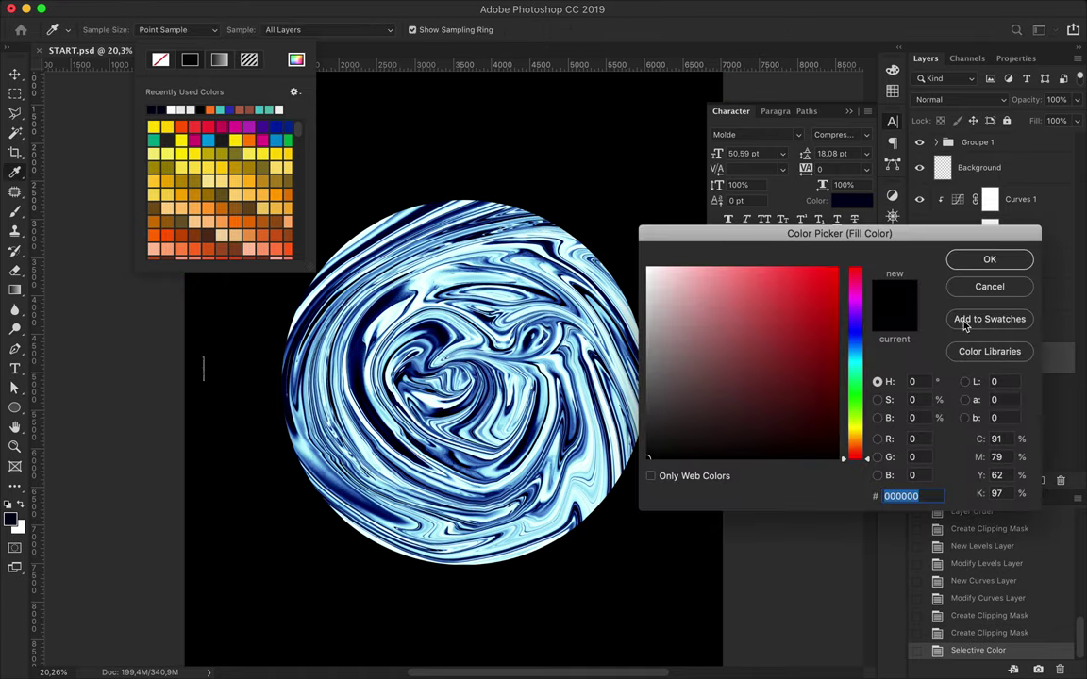
type("00001a")
left_click(985, 257)
left_click(733, 379)
key("ctrl+minus")
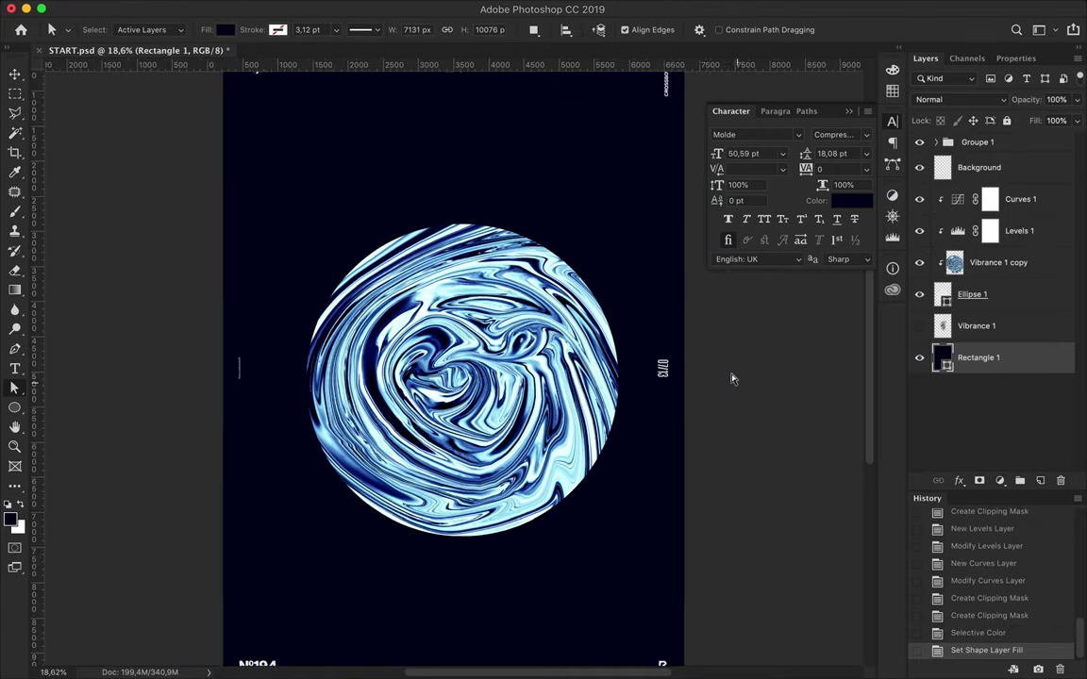
Step: Scale the Ellipse 1 swirl circle down to about 90% with Free Transform
key("v")
left_click(542, 385, "ctrl")
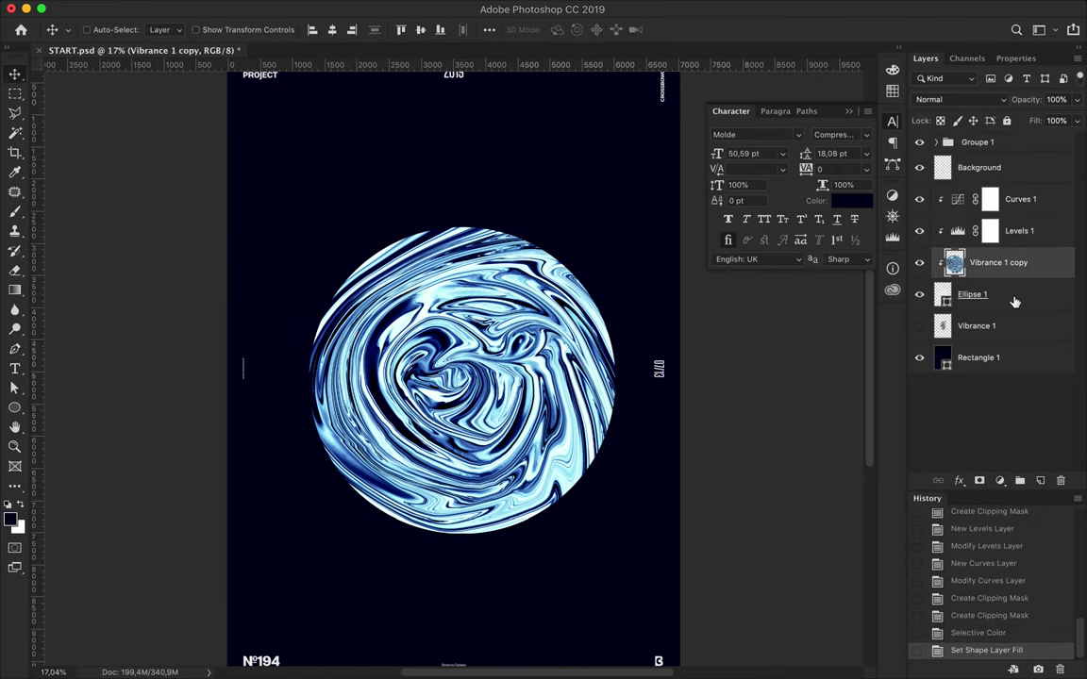
left_click(487, 347, "ctrl")
key("ctrl+t")
left_click_drag(620, 523, 585, 510)
key("Return")
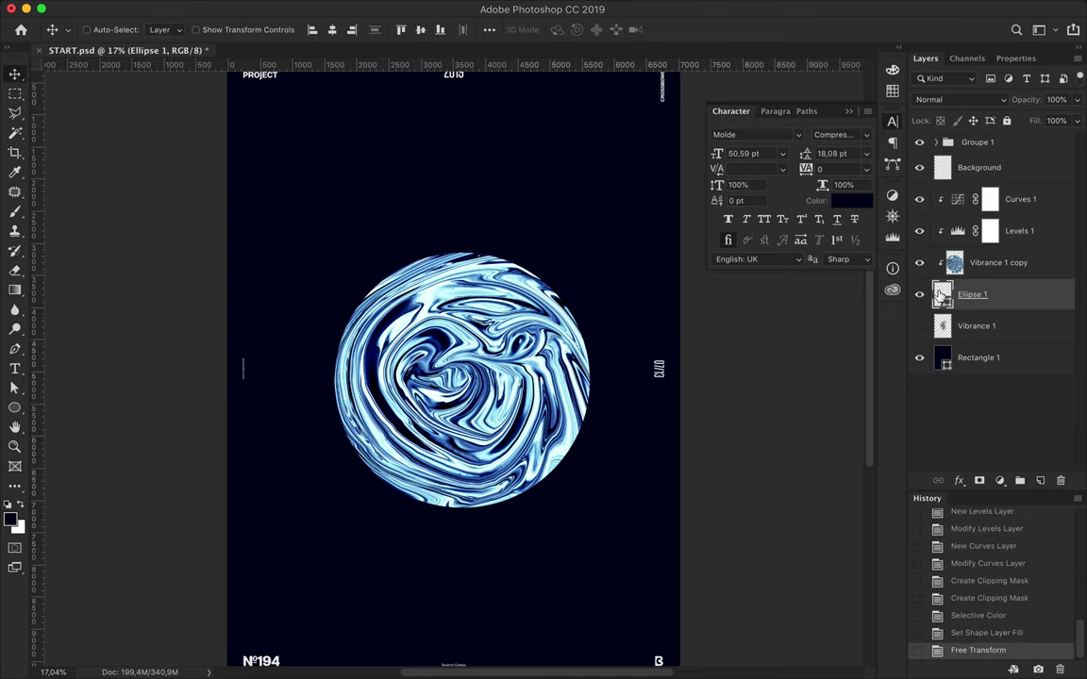
Step: Browse the brush presets with the Brush tool active
key("b")
left_click(107, 29)
scroll(238, 177, "down", 5)
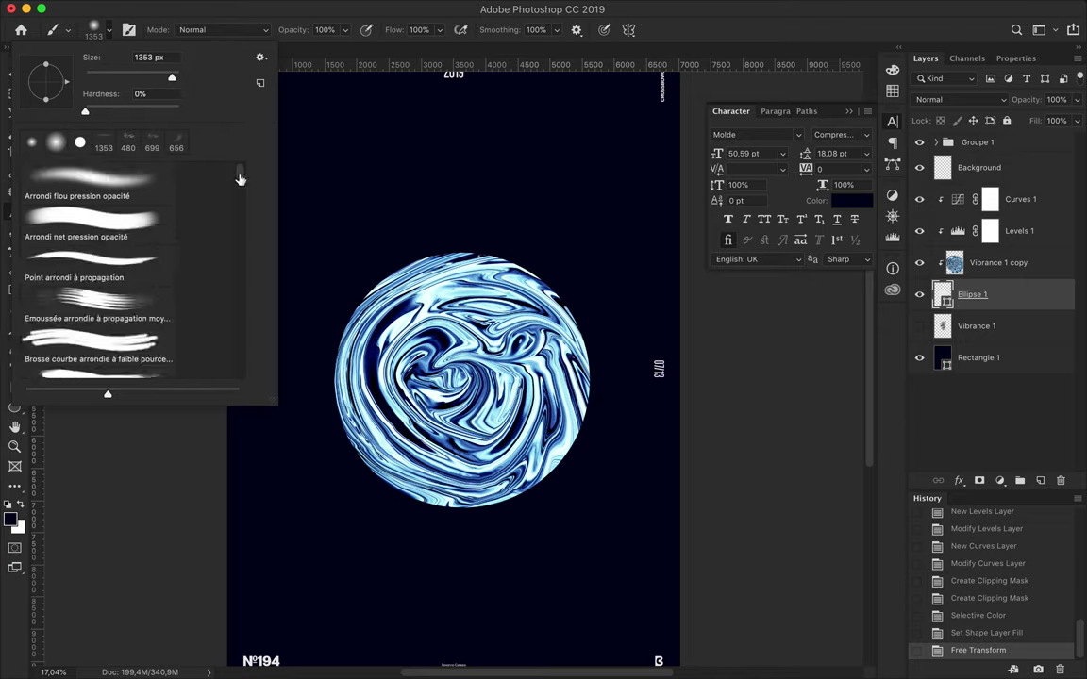
Step: Choose a WG Dust Particles brush preset from the brush list
scroll(239, 223, "down", 5)
scroll(240, 227, "down", 5)
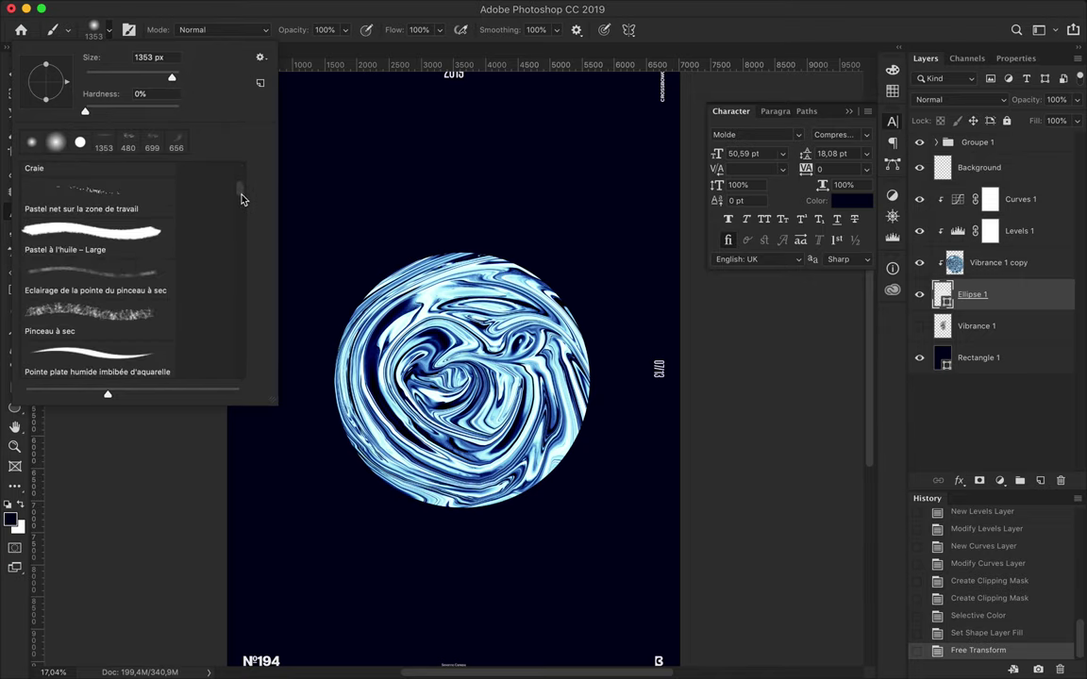
scroll(241, 217, "down", 5)
scroll(240, 245, "down", 5)
scroll(239, 245, "down", 5)
scroll(240, 247, "down", 5)
scroll(242, 253, "down", 5)
scroll(241, 253, "down", 5)
scroll(241, 252, "down", 5)
scroll(241, 253, "down", 5)
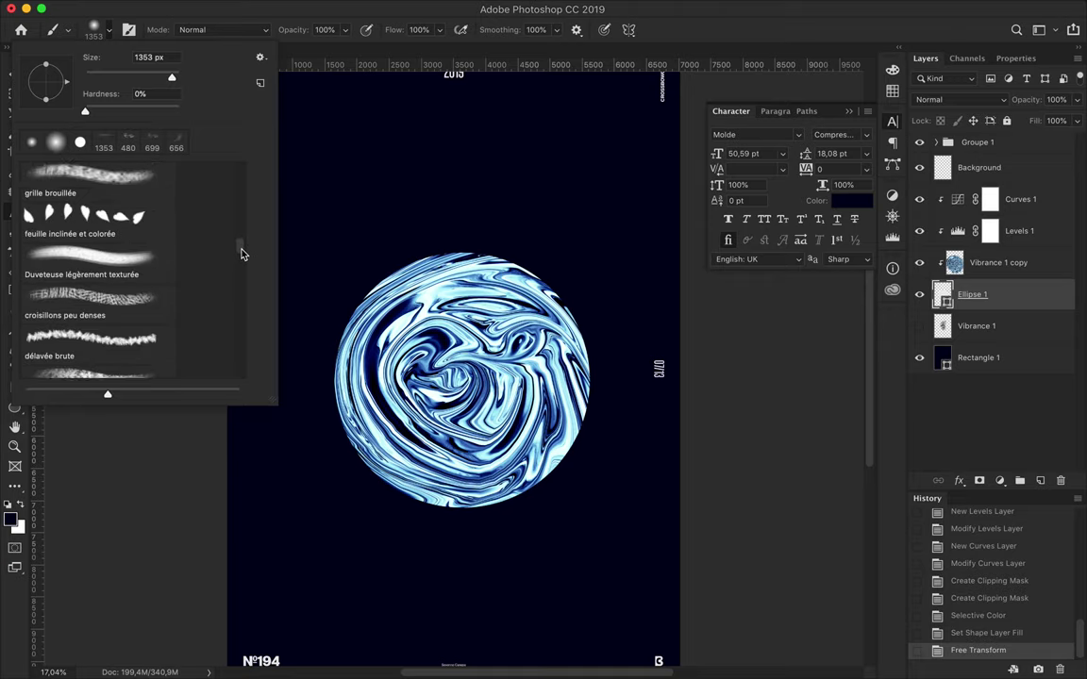
scroll(241, 253, "down", 5)
scroll(241, 253, "down", 5)
scroll(241, 253, "down", 5)
scroll(241, 259, "down", 5)
scroll(239, 289, "down", 5)
scroll(240, 302, "down", 5)
scroll(239, 304, "down", 5)
left_click(131, 258)
left_click(862, 301)
Step: Rasterize Ellipse 1 and stamp dust particles around the swirl circle
left_click(540, 283)
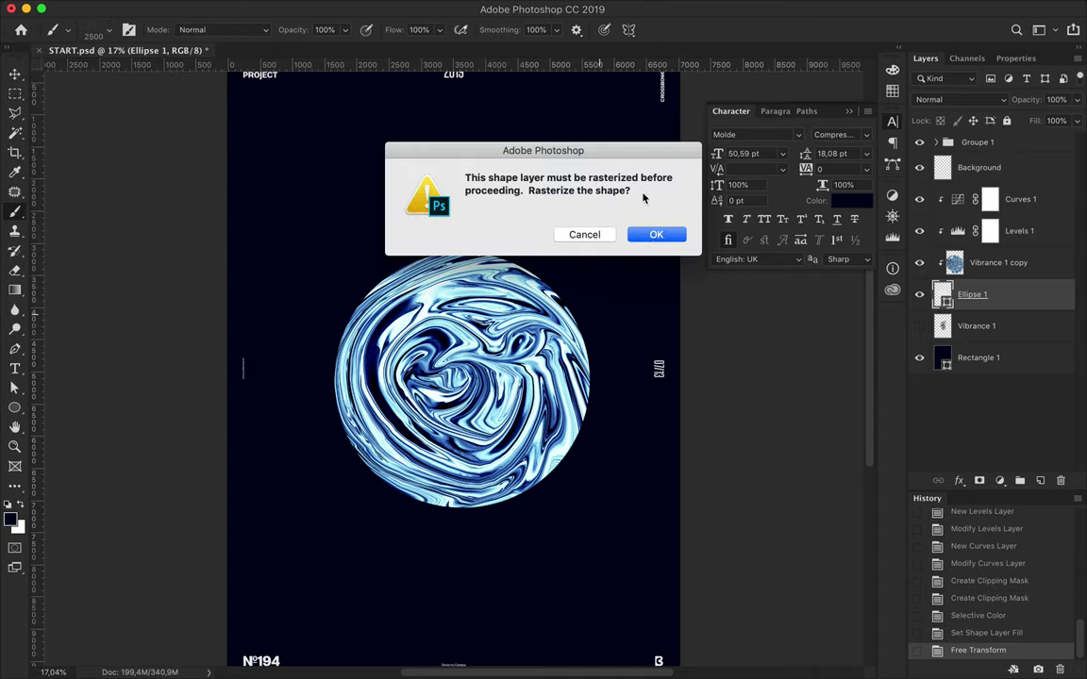
left_click(590, 233)
left_click(544, 285)
left_click(547, 283)
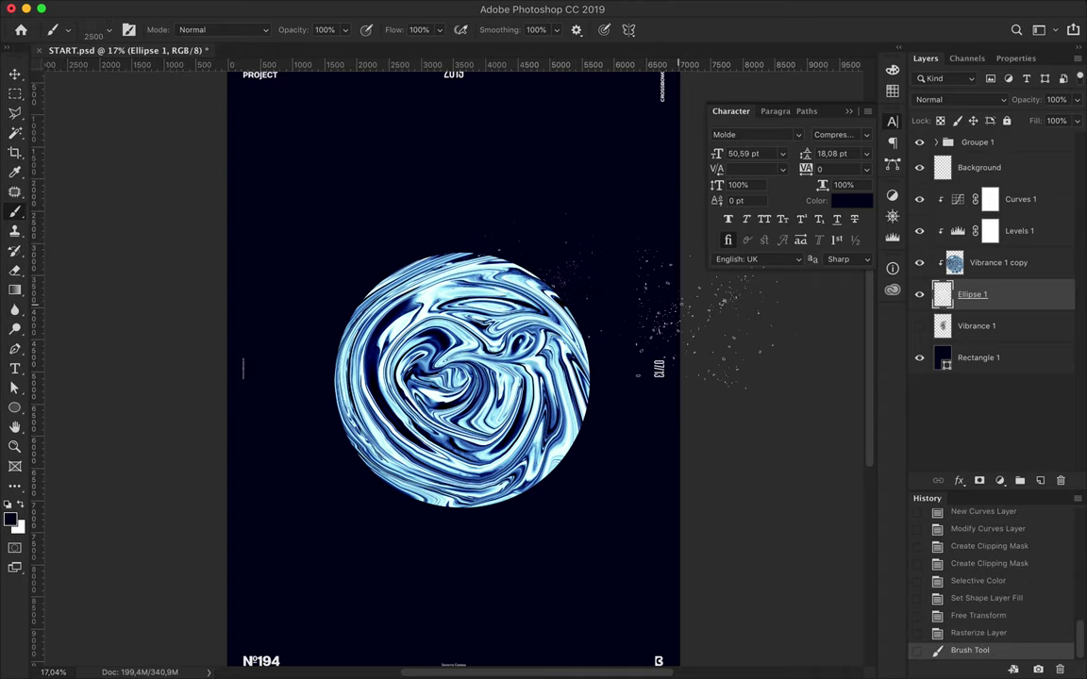
left_click(556, 404)
Step: Switch to another Dust Particles brush variant and add specks right of the circle
left_click(102, 30)
left_click(118, 283)
left_click(243, 368)
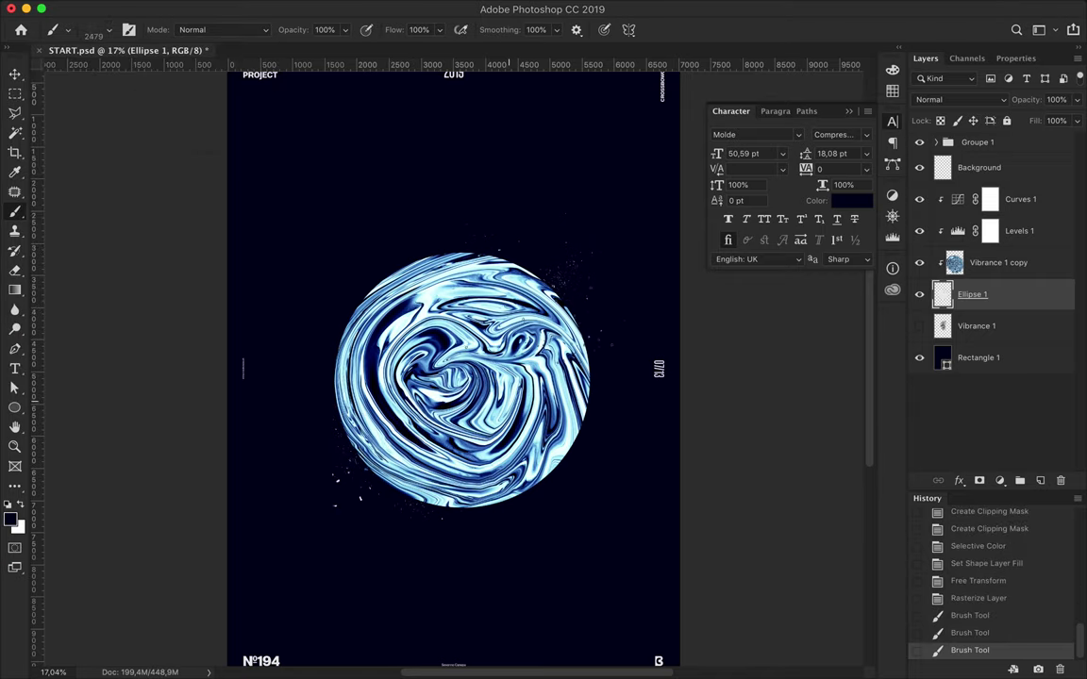
left_click(243, 368)
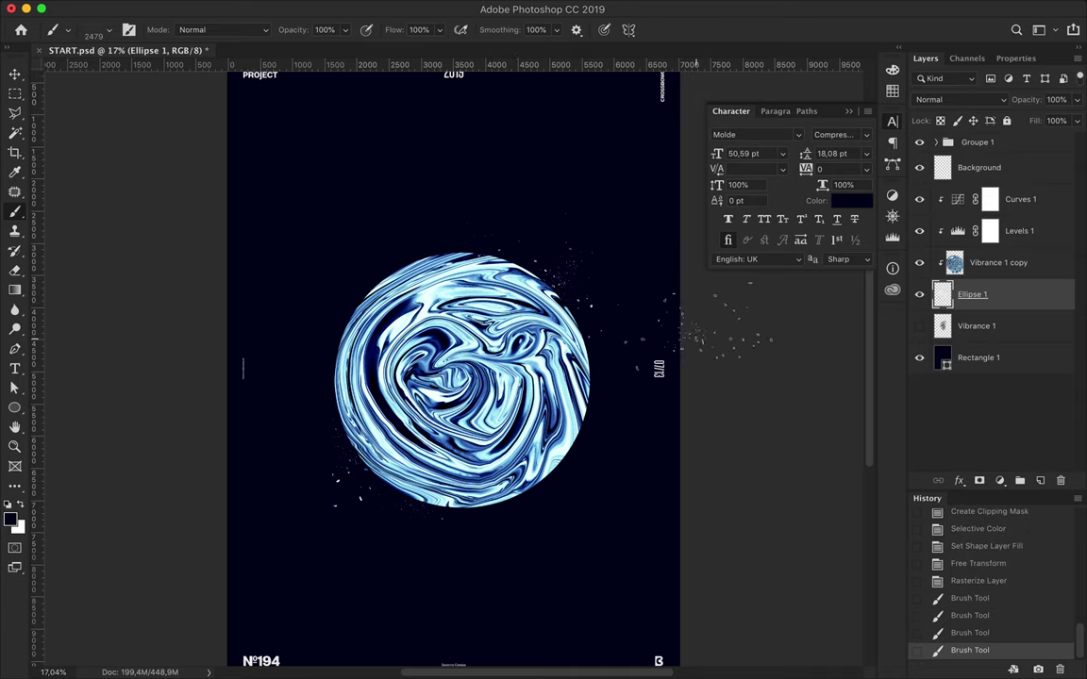
Step: Pick another Dust Particles variant, stamp specks near the poster's top, and fit the view
left_click(111, 35)
left_click(98, 250)
left_click(98, 209)
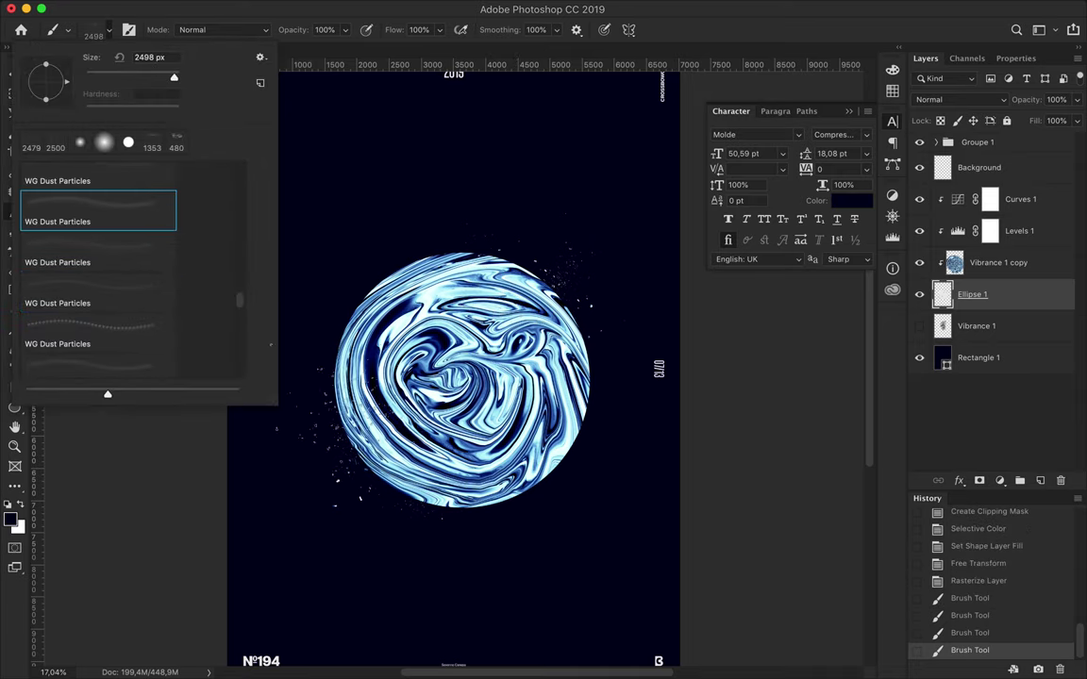
left_click(111, 179)
left_click(302, 217)
left_click(311, 226)
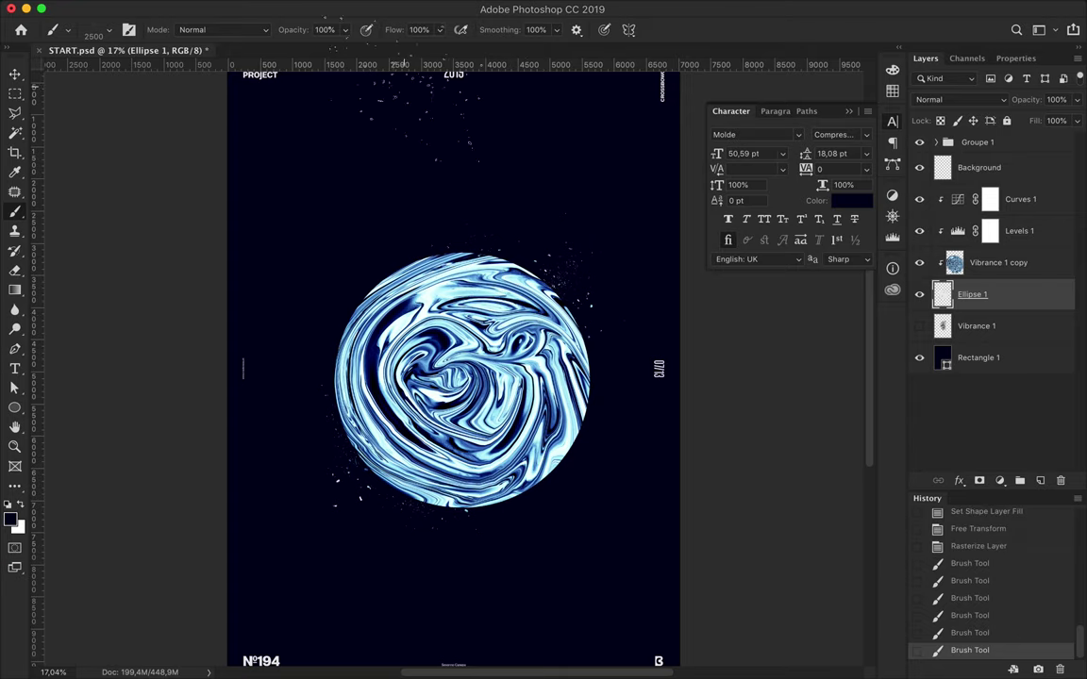
key("v")
key("ctrl+0")
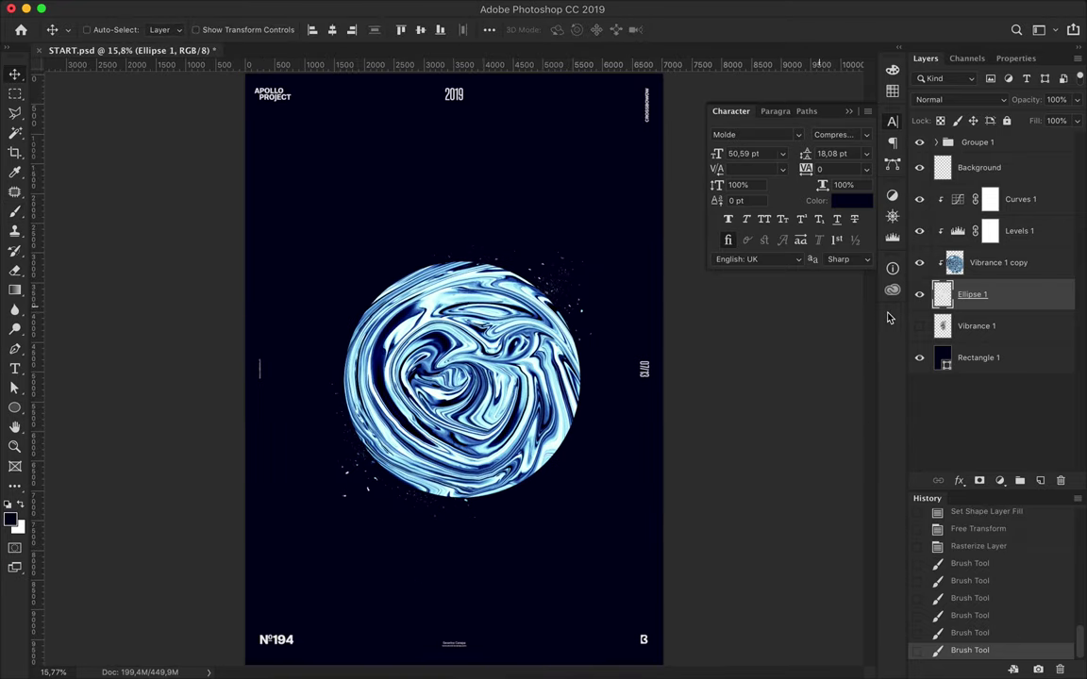
Step: Add the UNIVERSALIS text above the circle in light blue sampled from the swirl
key("t")
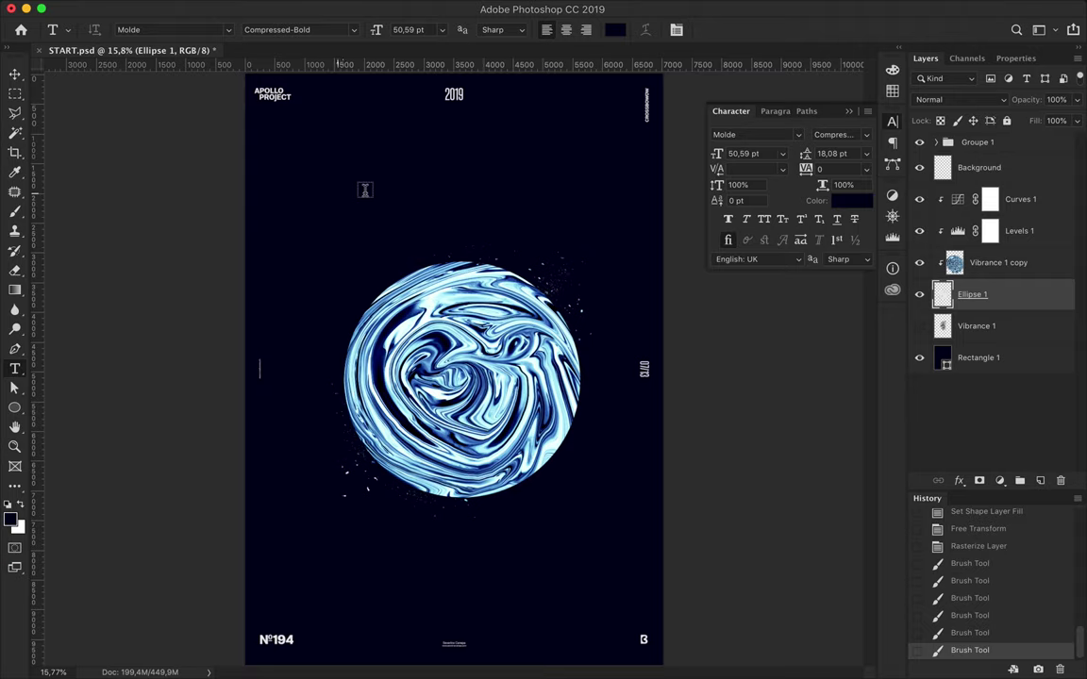
left_click(338, 188)
key("BackSpace")
double_click(357, 188)
left_click(614, 29)
left_click(455, 301)
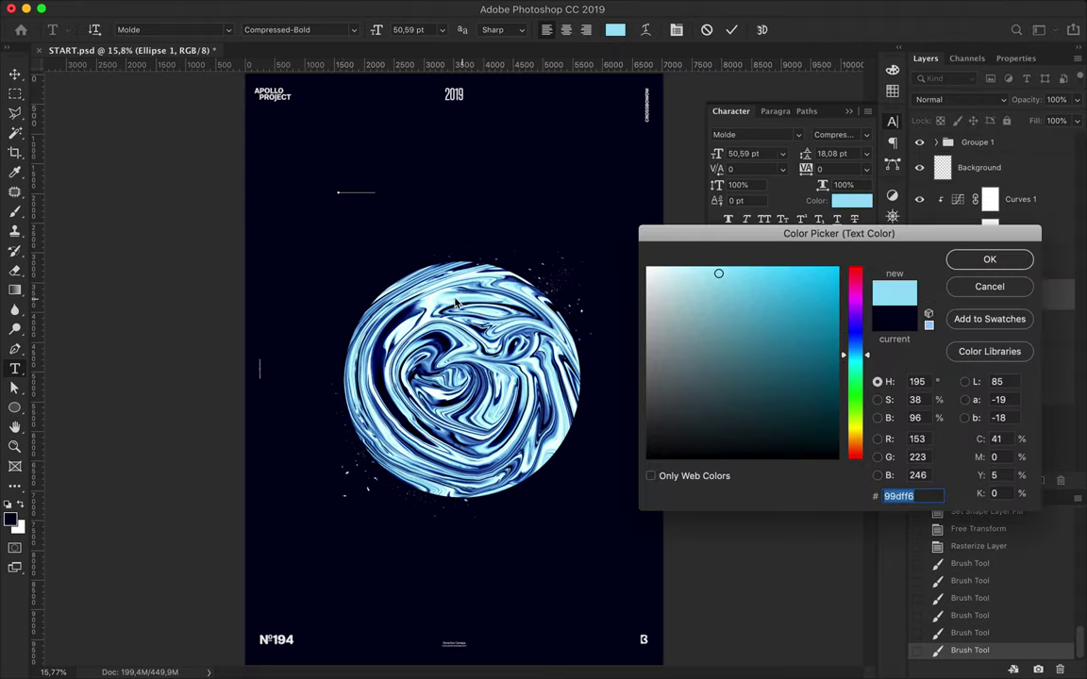
left_click(981, 259)
left_click(14, 74)
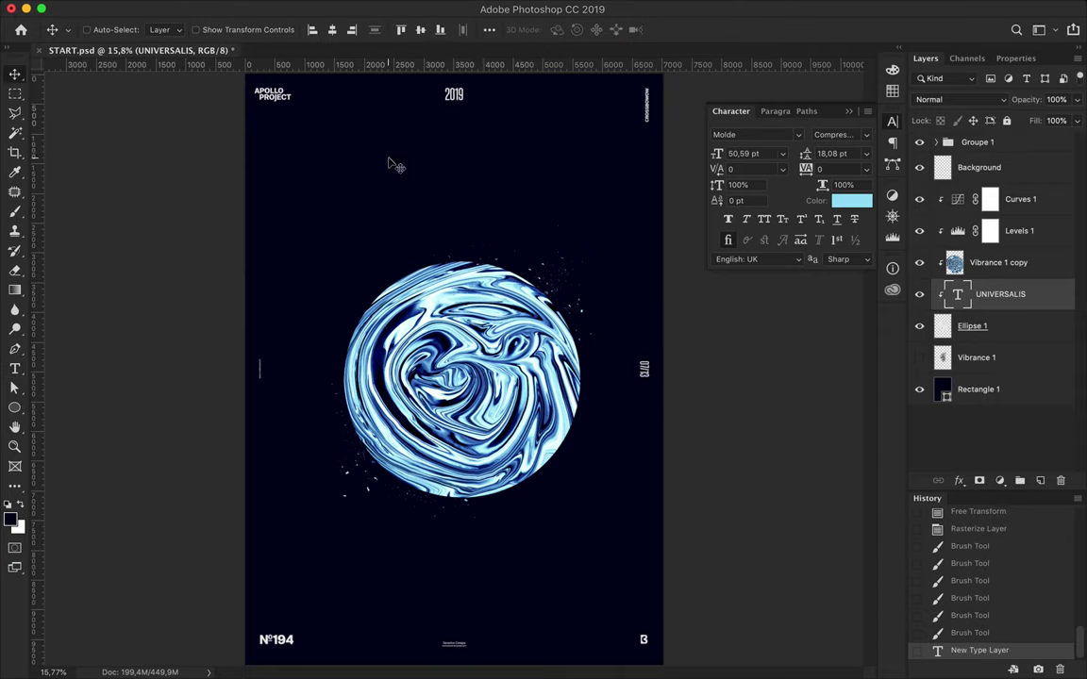
Step: Move the UNIVERSALIS layer above the adjustment layers and set it in TT Squares Black
mouse_move(995, 293)
left_mouse_down()
mouse_move(969, 186)
mouse_move(964, 206)
left_mouse_up()
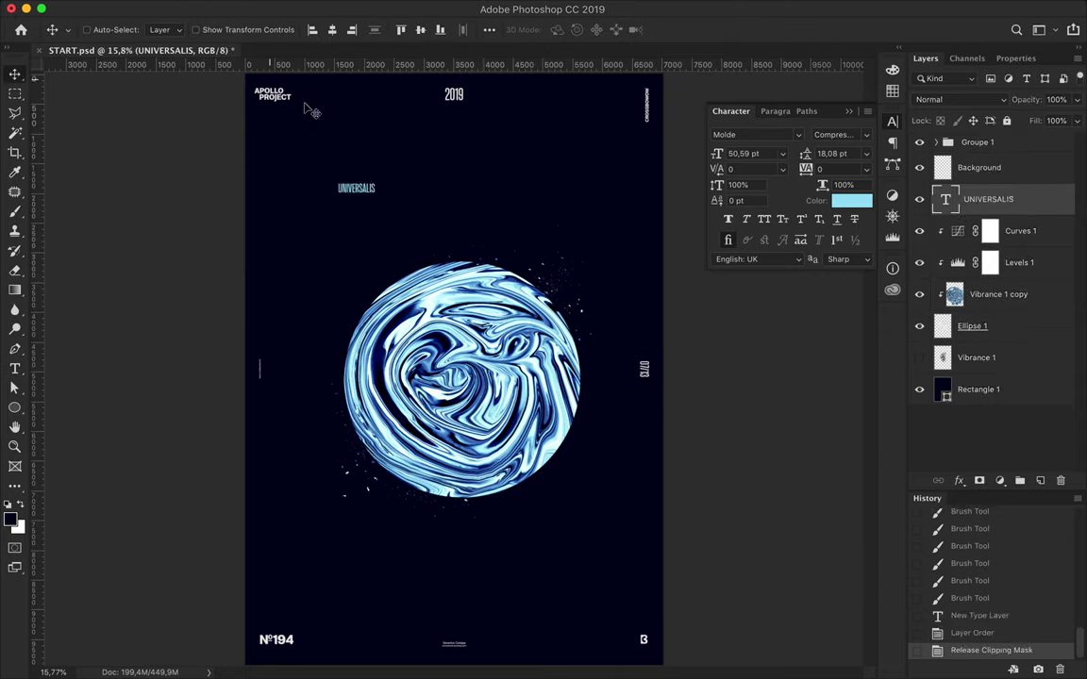
key("a")
key("t")
key("a")
key("t")
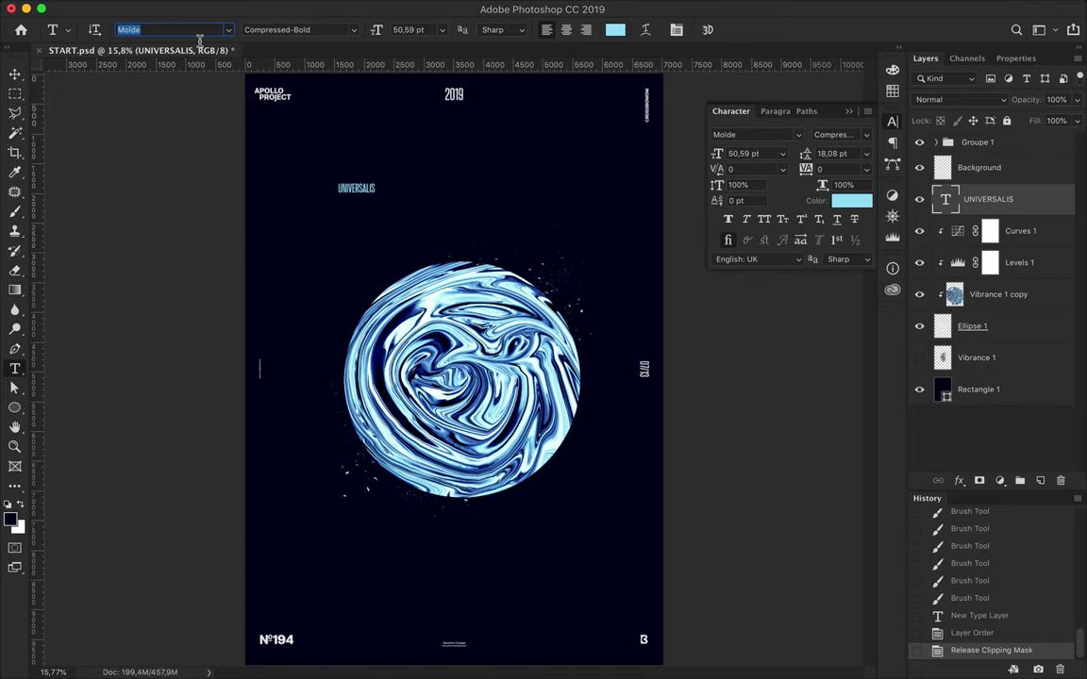
type("tt ")
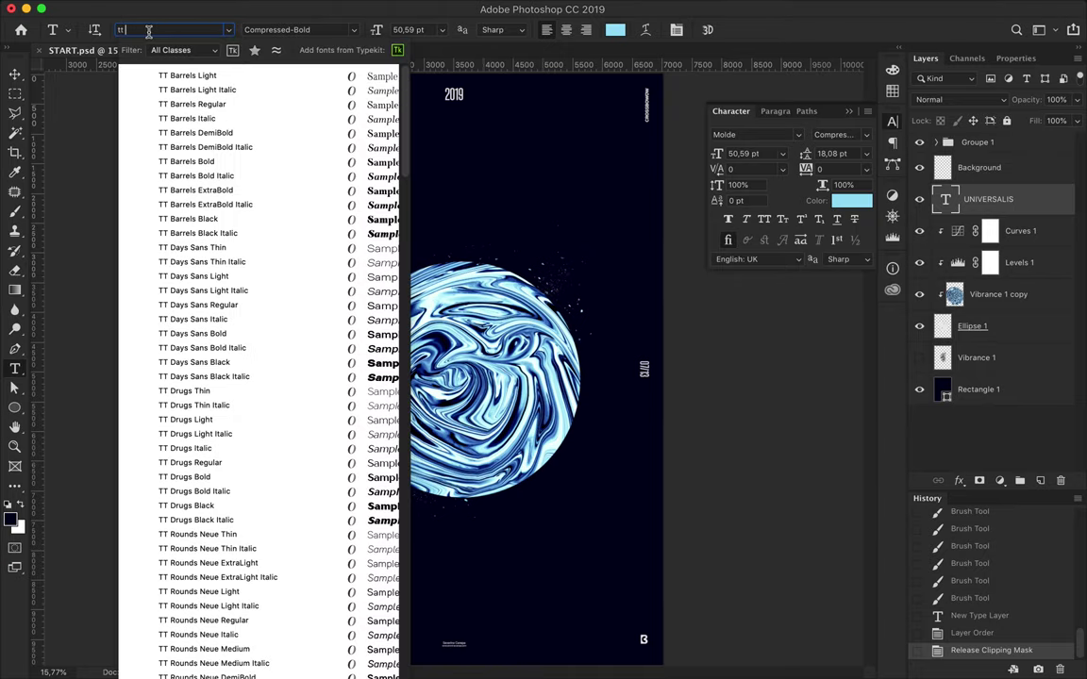
type("sq")
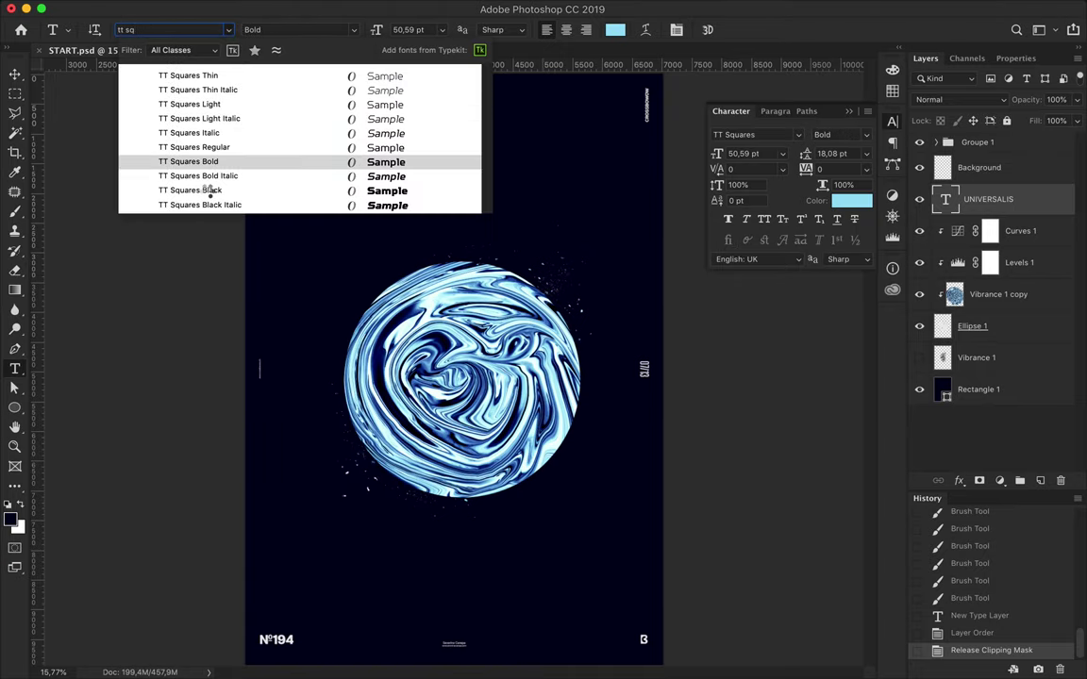
left_click(203, 190)
Step: Enlarge UNIVERSALIS to about 170% and set its tracking to 200
left_click(15, 75)
key("ctrl+t")
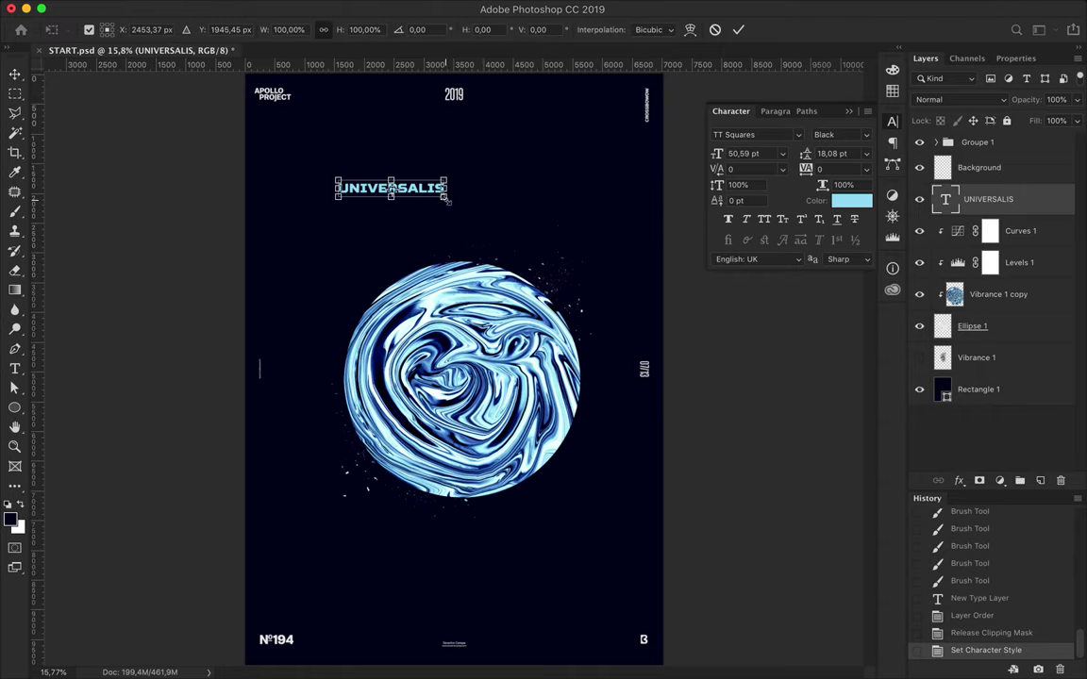
left_click_drag(444, 194, 464, 205)
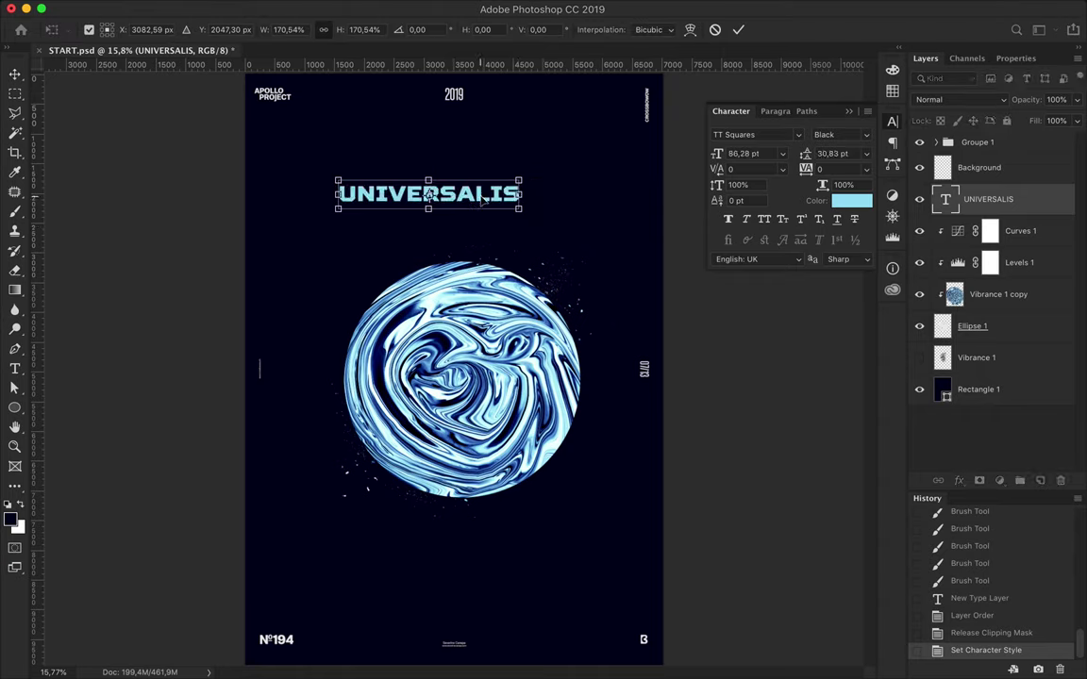
key("Return")
left_click(838, 169)
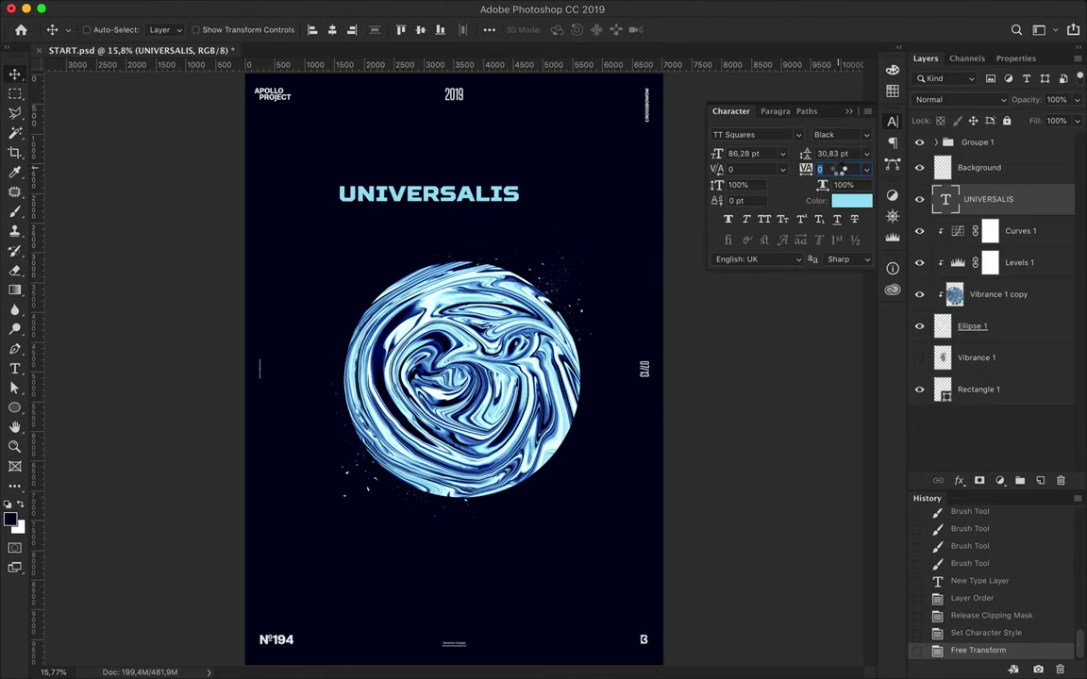
type("200")
key("Return")
key("Escape")
Step: Switch the title to Bold, scale it up slightly, and pick a dark blue for it
key("t")
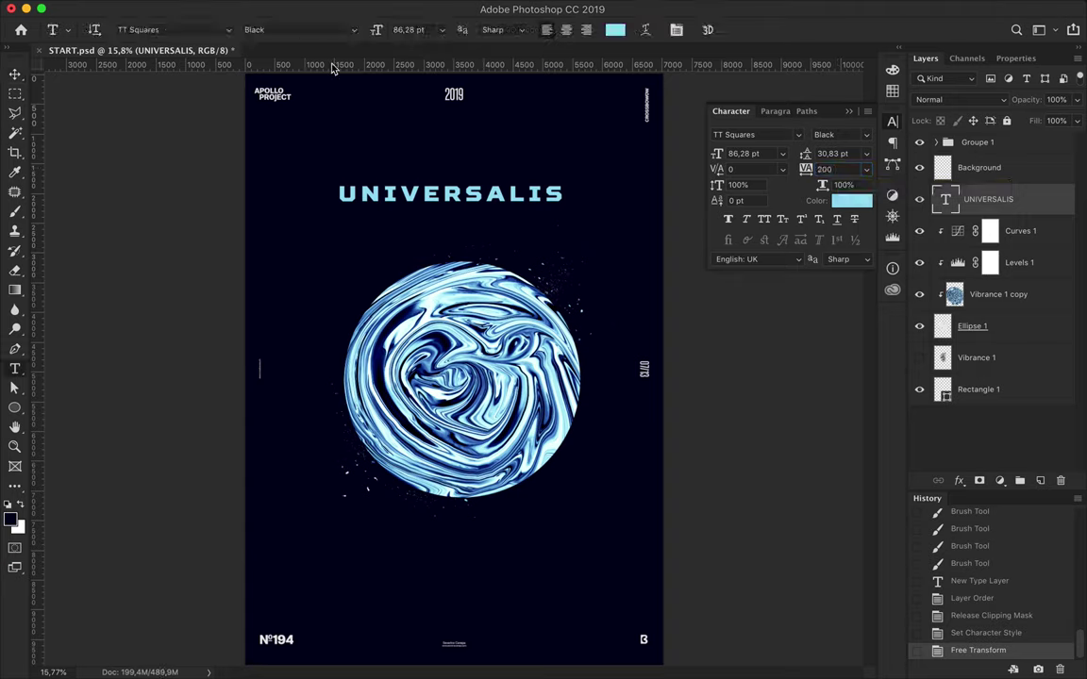
key("Up")
key("Up")
key("ctrl")
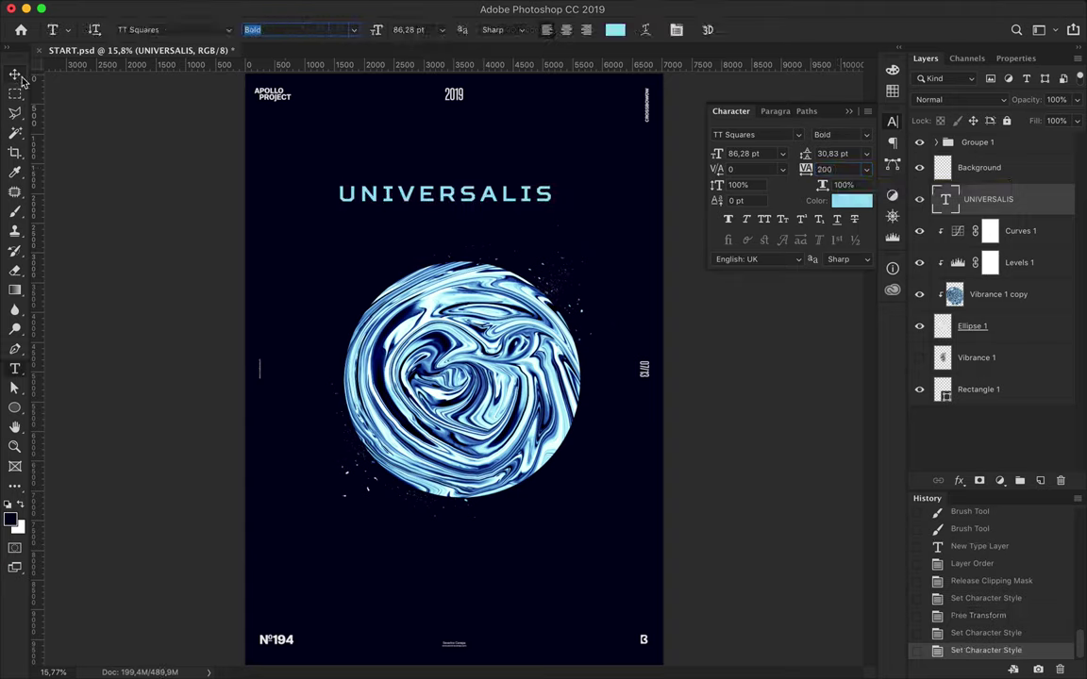
key("ctrl+t")
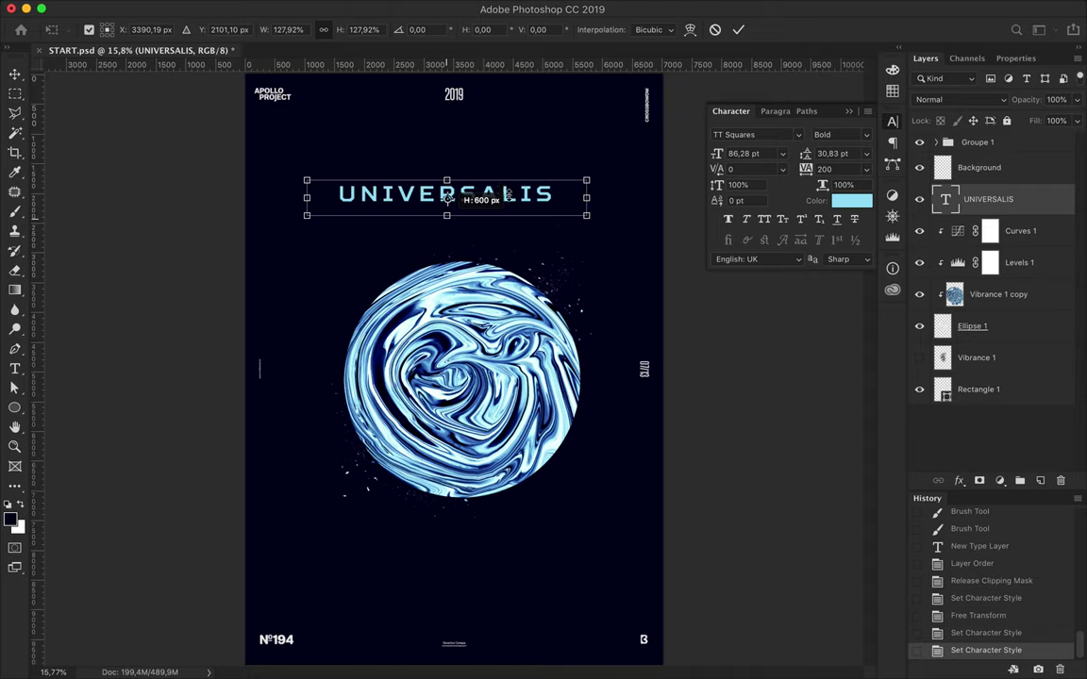
left_click_drag(507, 194, 535, 206)
key("Return")
key("t")
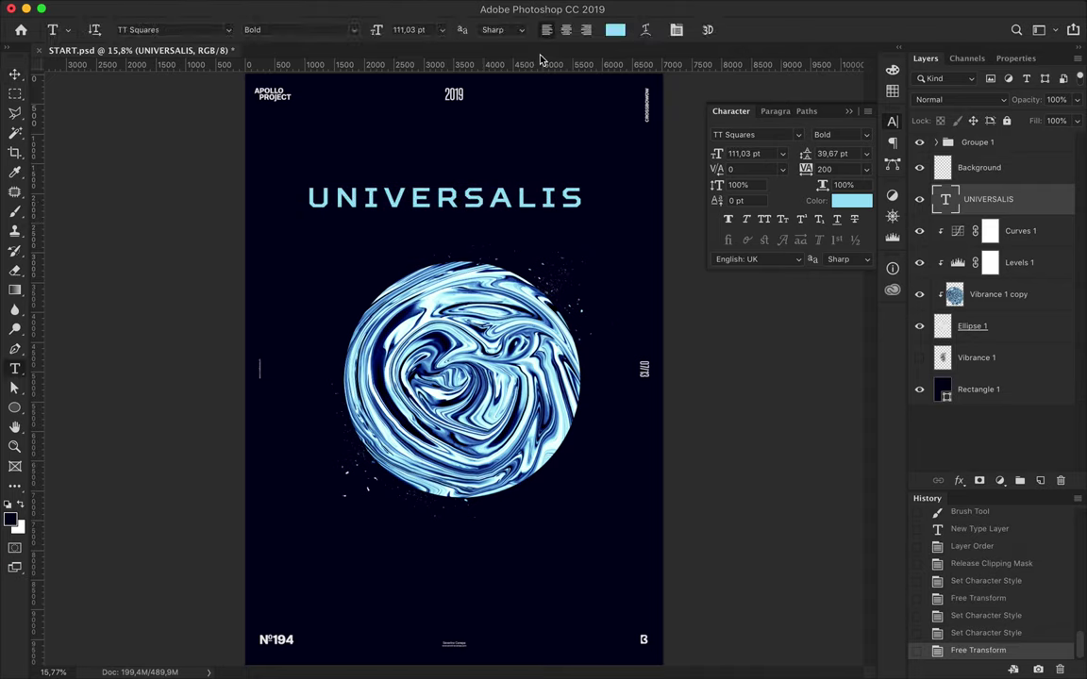
left_click_drag(381, 274, 418, 305)
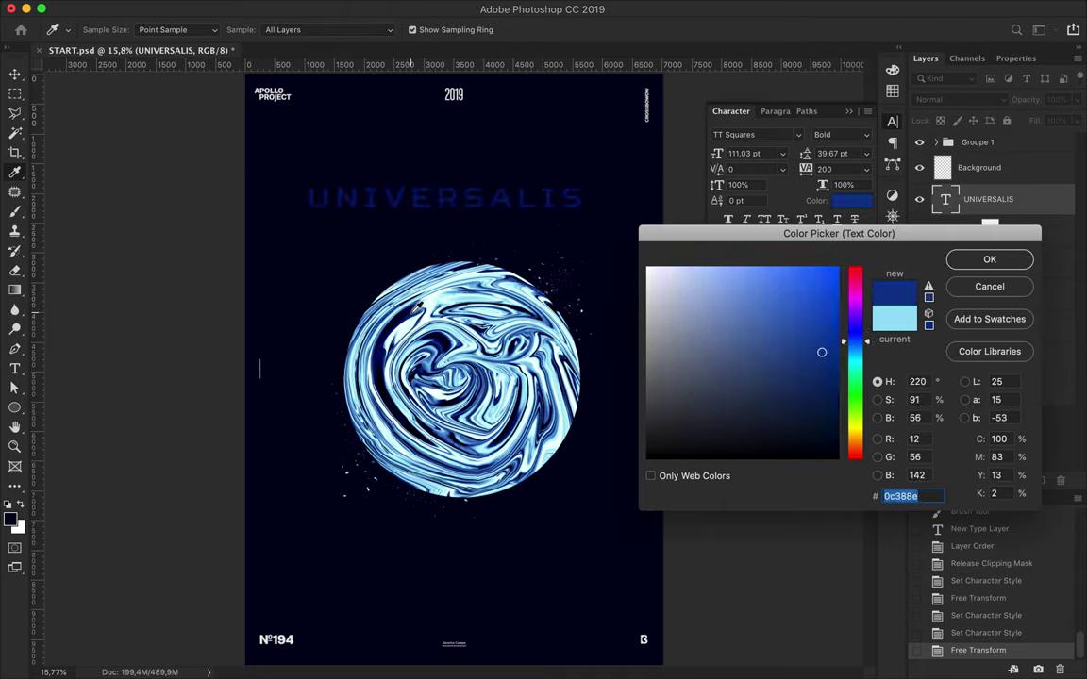
Step: Apply dark blue to UNIVERSALIS, set its tracking to 60, and centre it horizontally
key("Return")
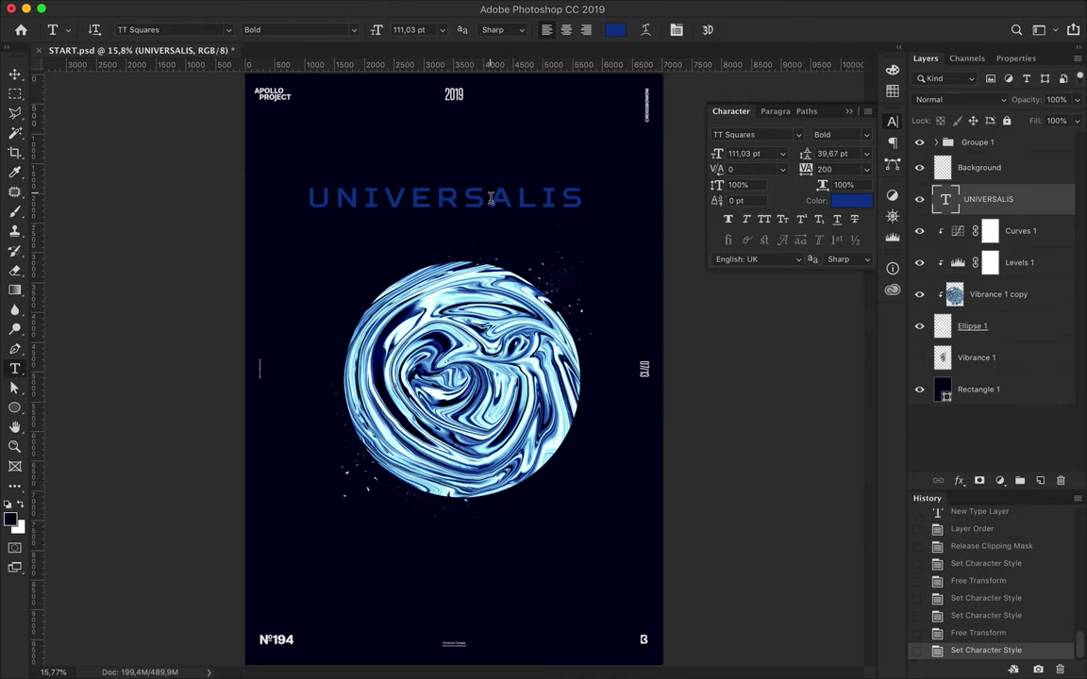
key("v")
left_click_drag(441, 177, 484, 200)
left_click(839, 167)
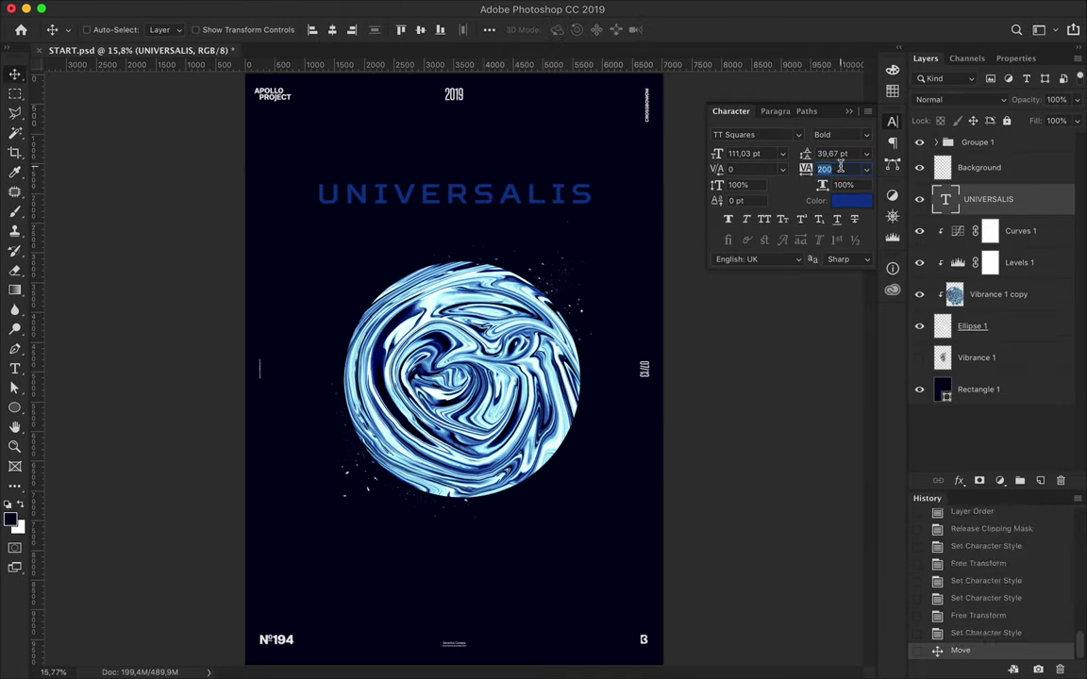
type("8060")
key("Return")
mouse_move(494, 197)
left_mouse_down()
mouse_move(535, 202)
mouse_move(521, 204)
left_mouse_up()
left_click(423, 32)
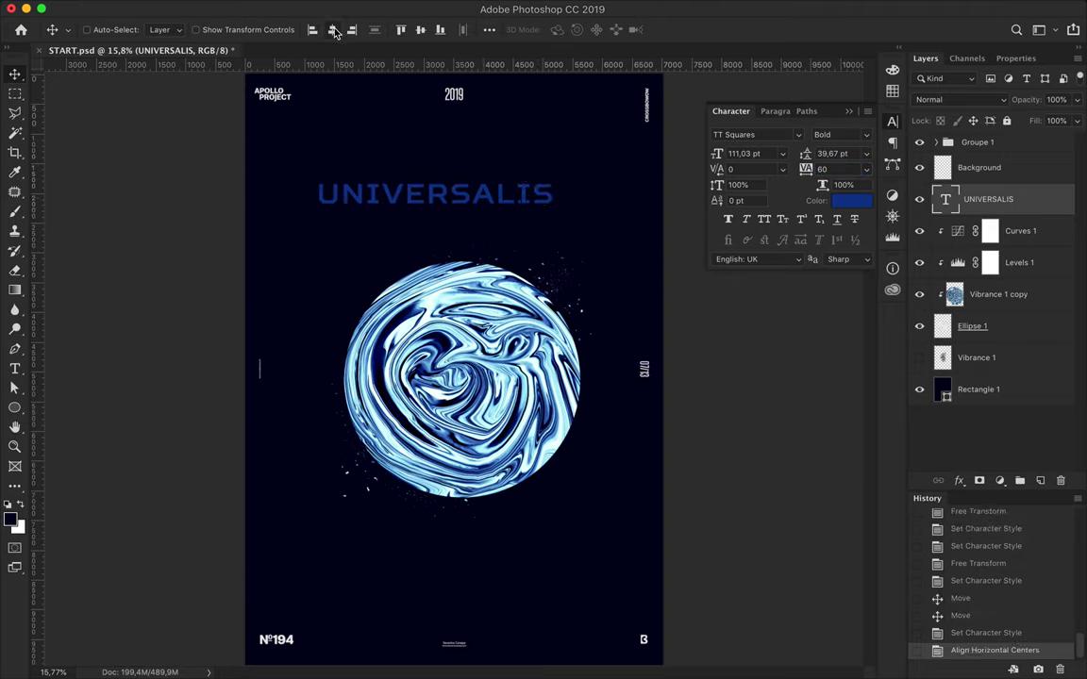
Step: Type APOLLO above the title, colour it light cyan #bbf3fc, and move it onto UNIVERSALIS
key("t")
left_click(393, 162)
type("POLLO")
key("Escape")
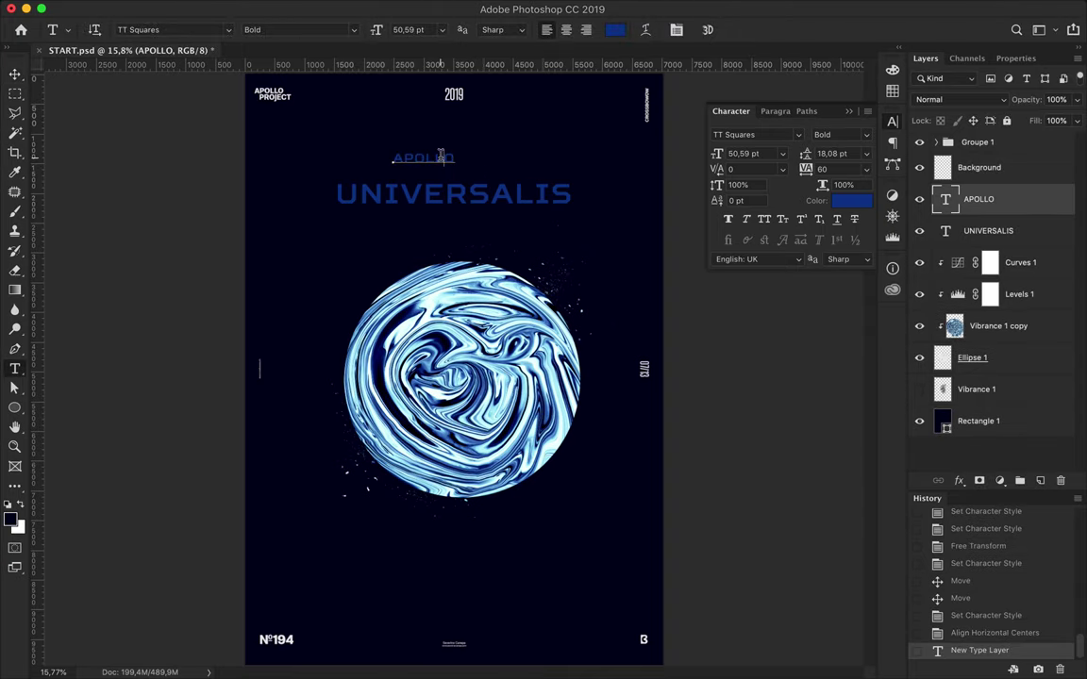
double_click(440, 157)
left_click(616, 29)
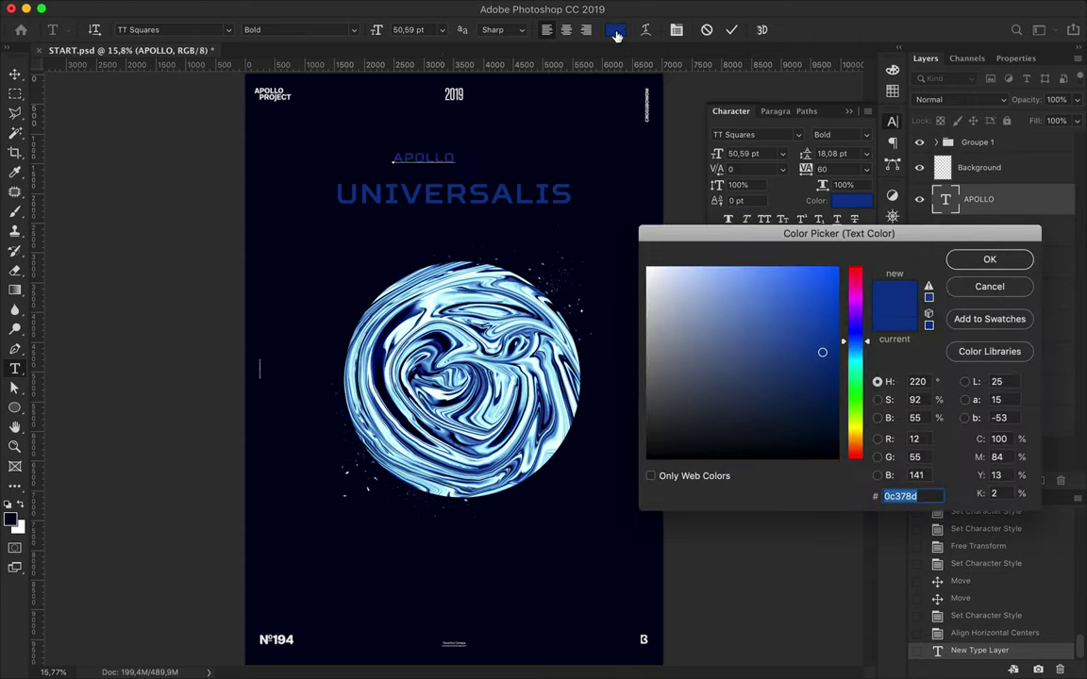
left_click(479, 272)
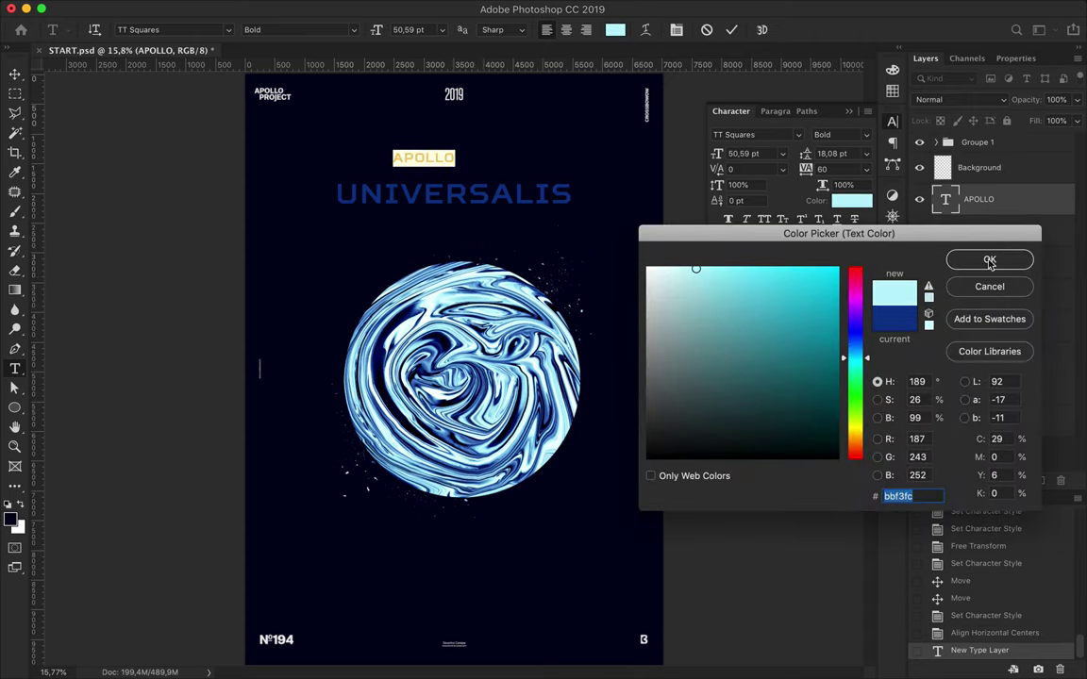
left_click(989, 261)
left_click(14, 75)
left_click_drag(436, 168, 466, 207)
Step: Select the UNIVERSALIS layer and highlight its font name for replacement
left_click(545, 196)
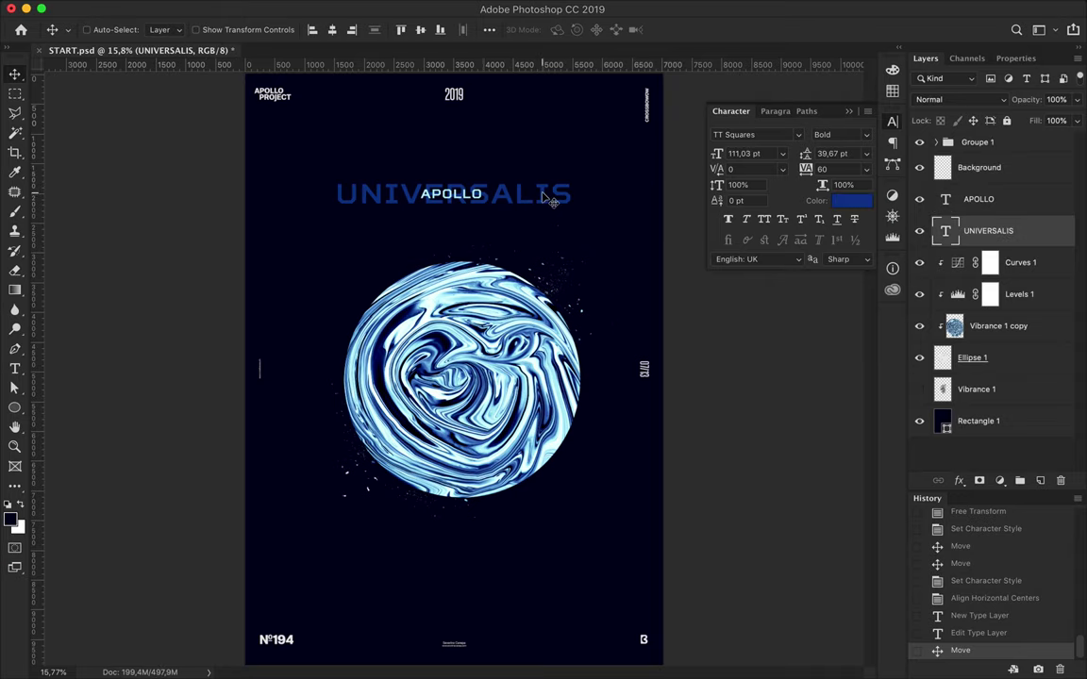
key("t")
double_click(176, 31)
Step: Set UNIVERSALIS in Molde Compressed-Black and enlarge it to about twice its size
type("molde")
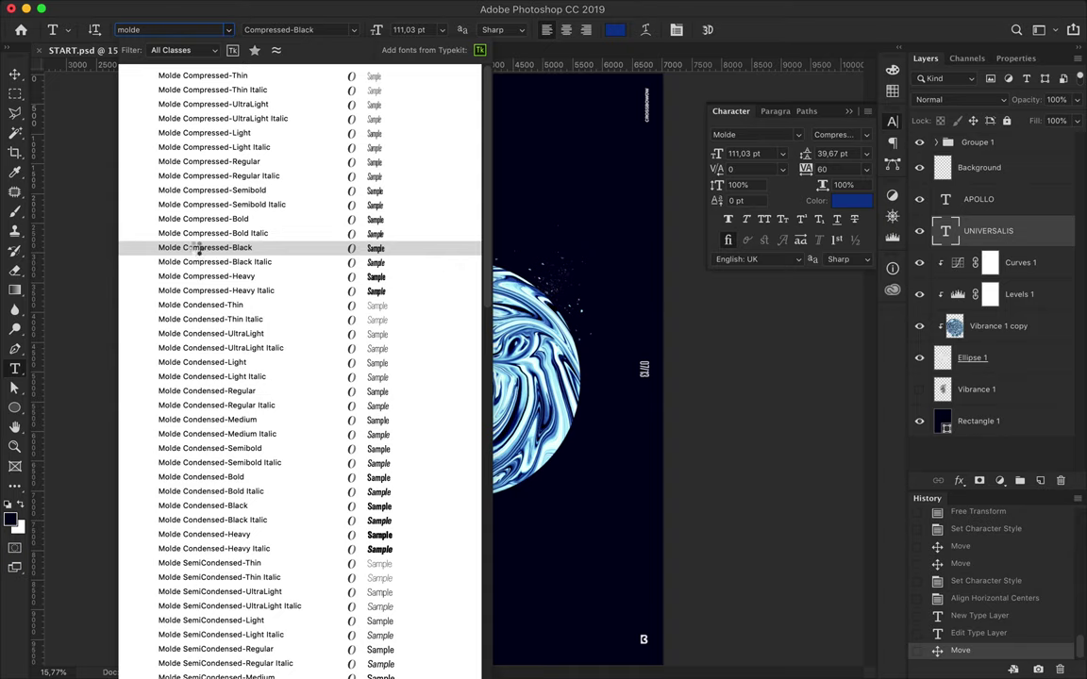
left_click(194, 247)
key("v")
key("ctrl+t")
mouse_move(437, 193)
left_mouse_down()
mouse_move(536, 200)
mouse_move(516, 195)
left_mouse_up()
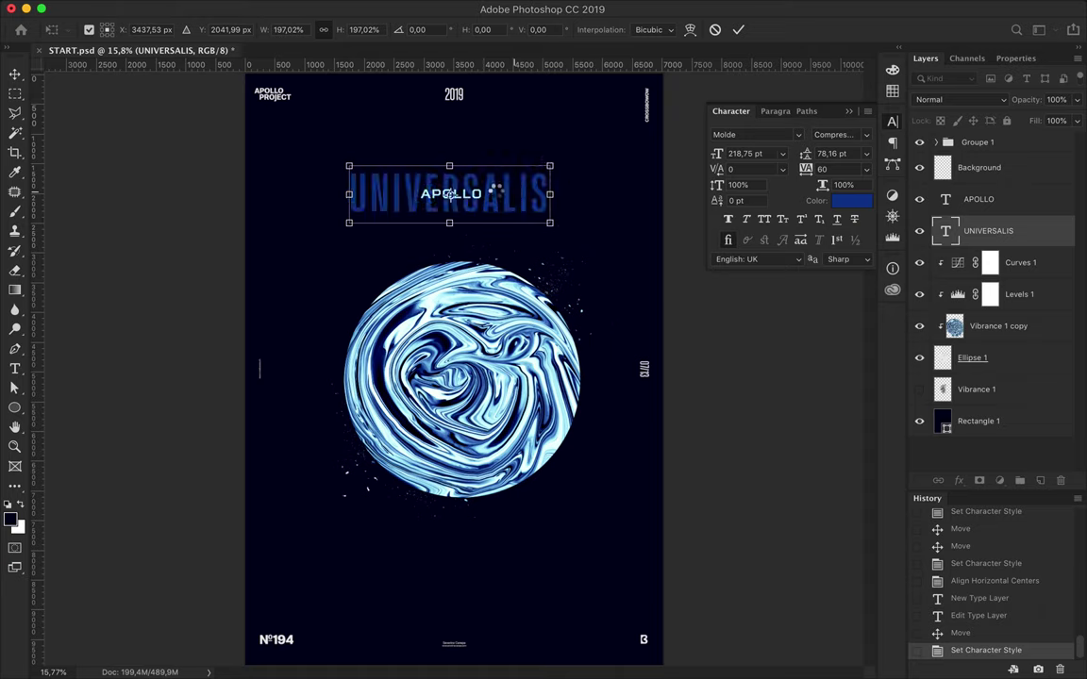
key("Return")
Step: Spread APOLLO's tracking to 2860, position it over UNIVERSALIS, and centre it horizontally
left_click(479, 201)
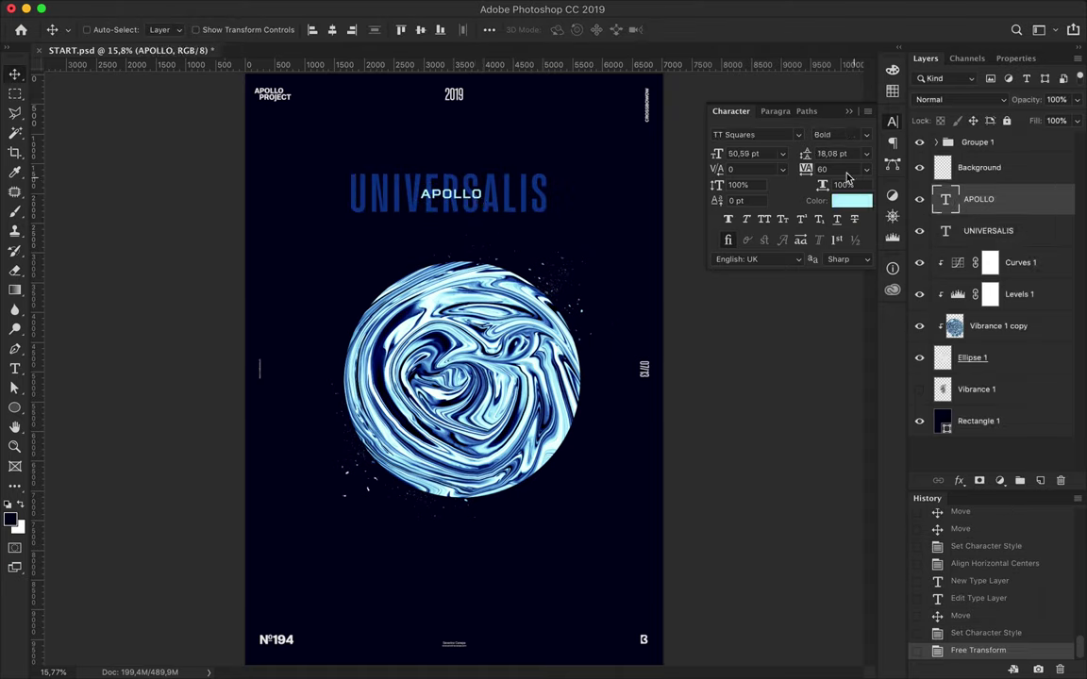
left_click_drag(805, 169, 852, 175)
left_click_drag(463, 201, 389, 203)
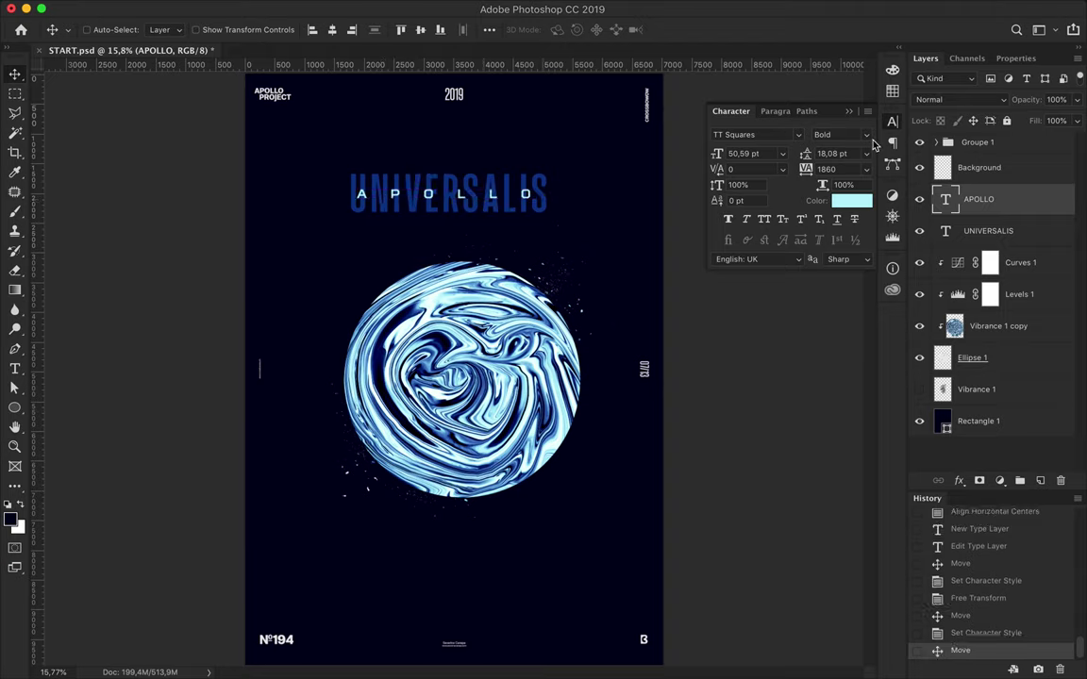
key("shift+Up")
key("shift+Up")
key("shift+Up")
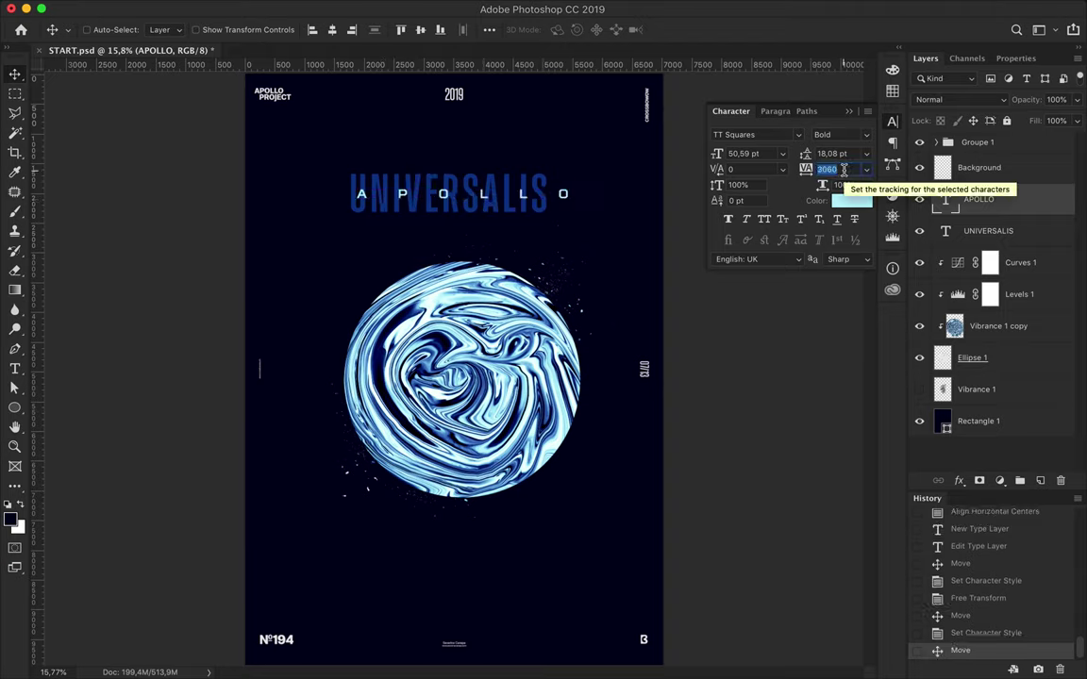
mouse_move(472, 179)
left_mouse_down()
mouse_move(429, 178)
mouse_move(421, 200)
left_mouse_up()
key("shift+Up")
key("shift+Up")
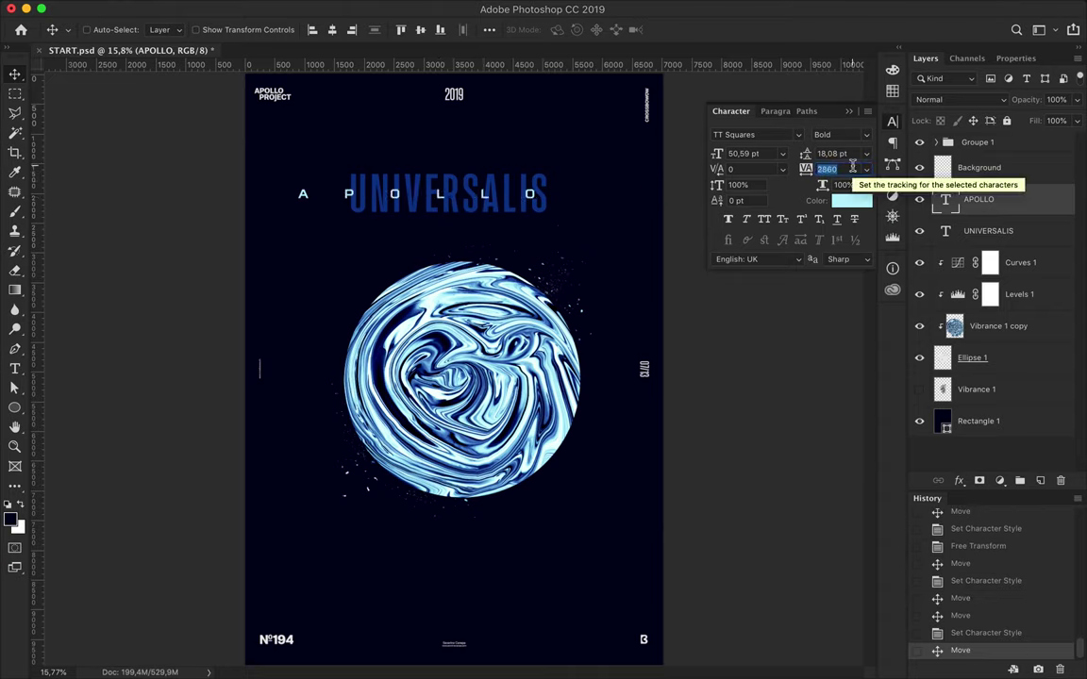
key("shift+Down")
key("shift+Down")
key("shift+Down")
mouse_move(342, 193)
left_mouse_down()
mouse_move(409, 194)
mouse_move(381, 194)
left_mouse_up()
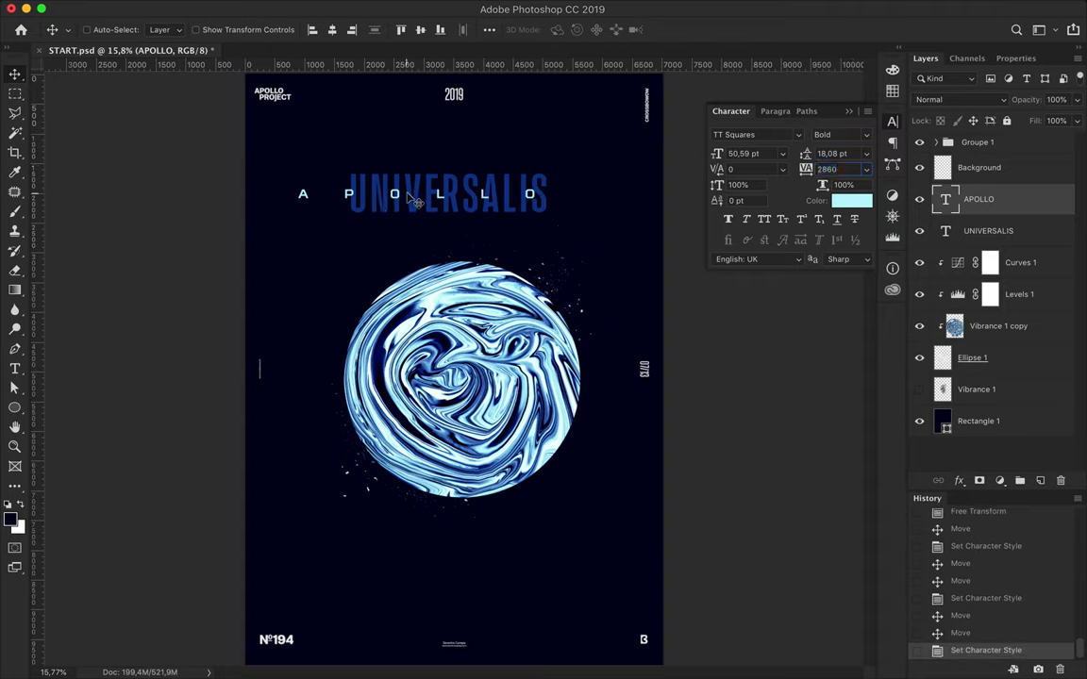
left_click(453, 185, "shift")
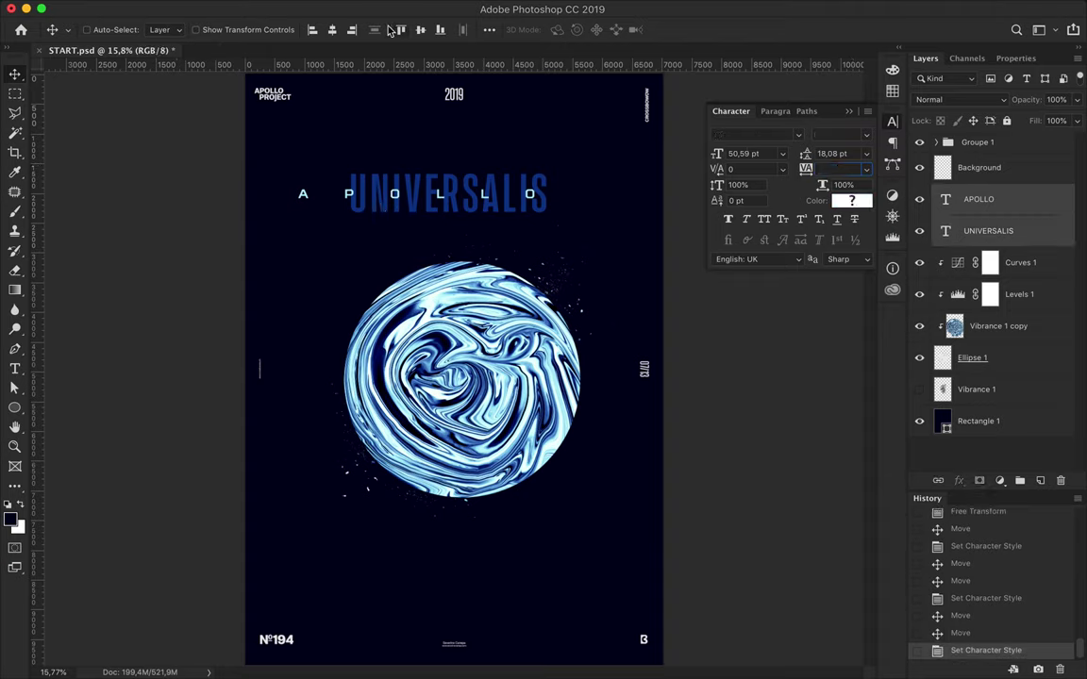
left_click(331, 29)
Step: Drop the UNIVERSALIS fill to 69% and switch it to a different Molde style
left_click(426, 185)
left_click(1057, 121)
type("89")
key("Return")
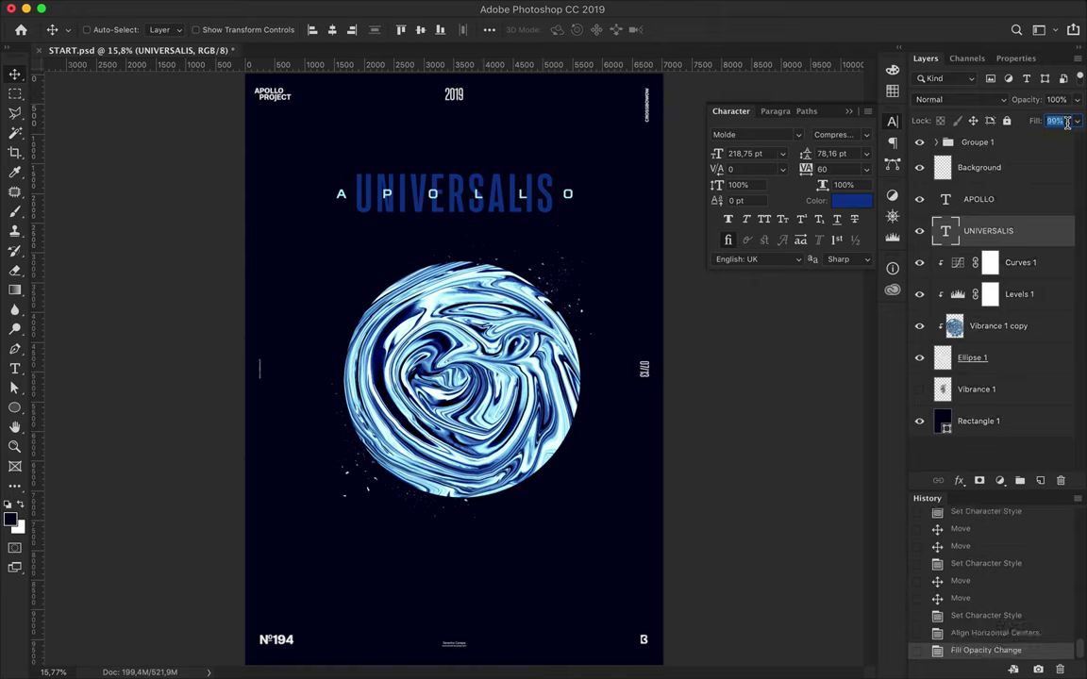
key("shift+Down")
left_click(865, 142)
left_click(861, 151)
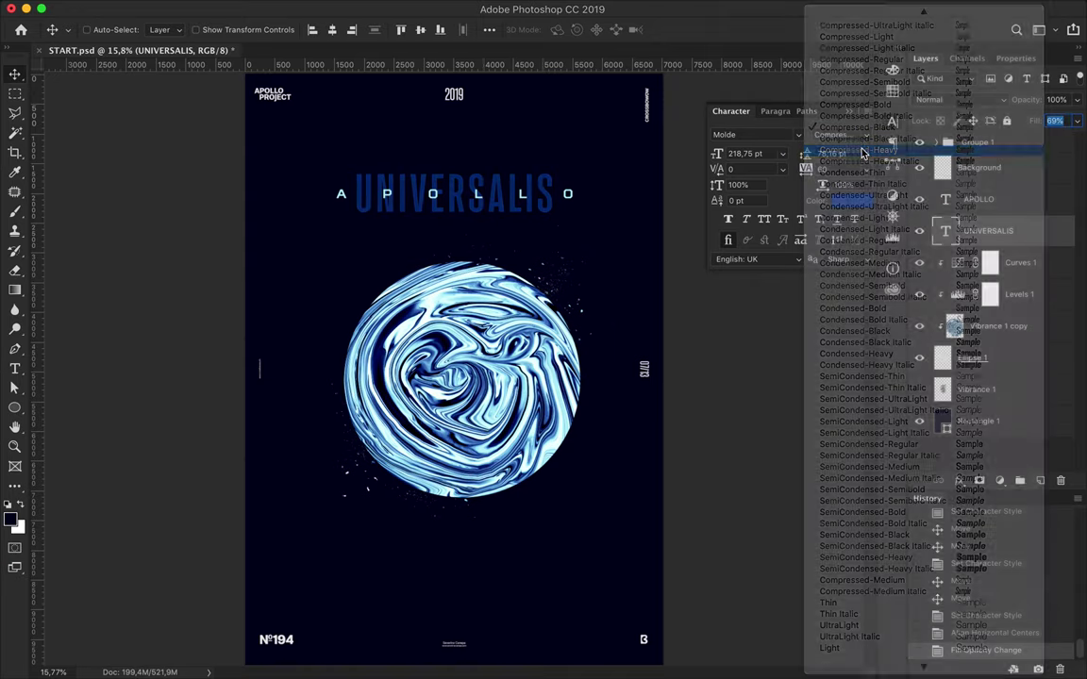
Step: Adjust UNIVERSALIS letter spacing from 260 downward, dismissing an invalid-entry warning
left_click(823, 169)
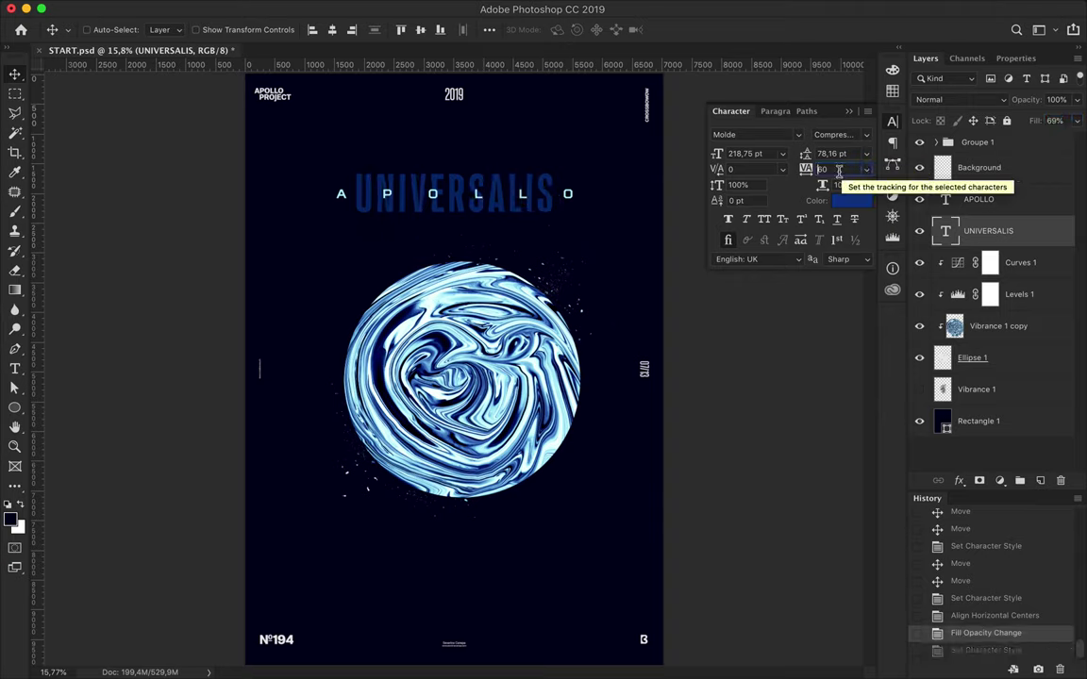
type("260")
key("Return")
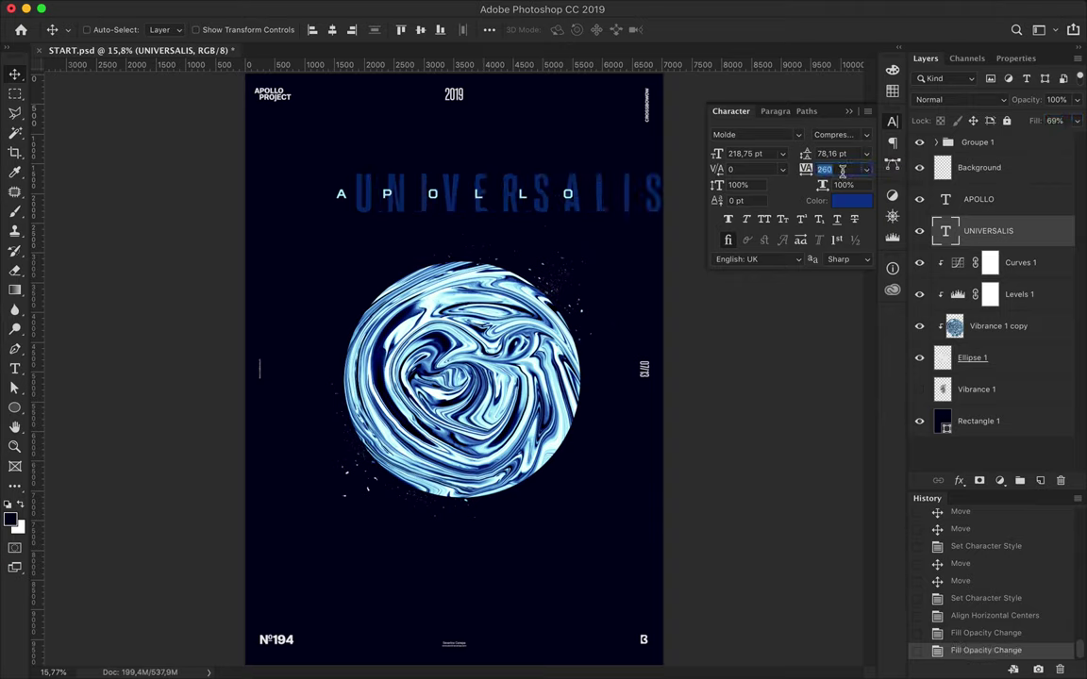
key("shift+Down")
key("shift+Down")
key("Down")
key("Down")
key("Down")
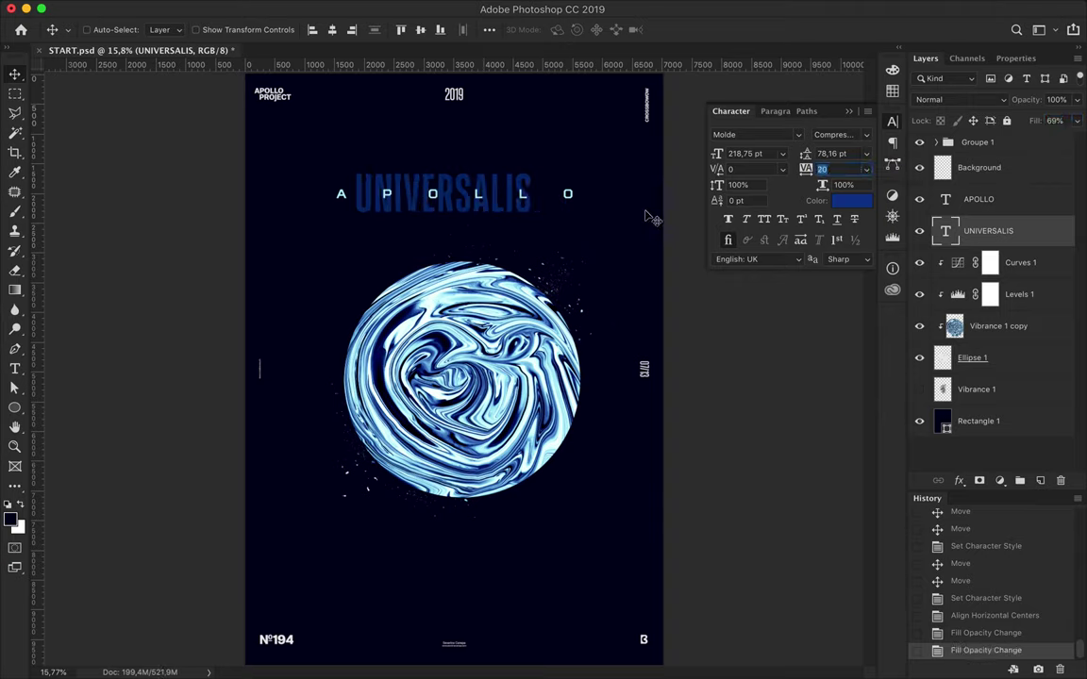
key("Return")
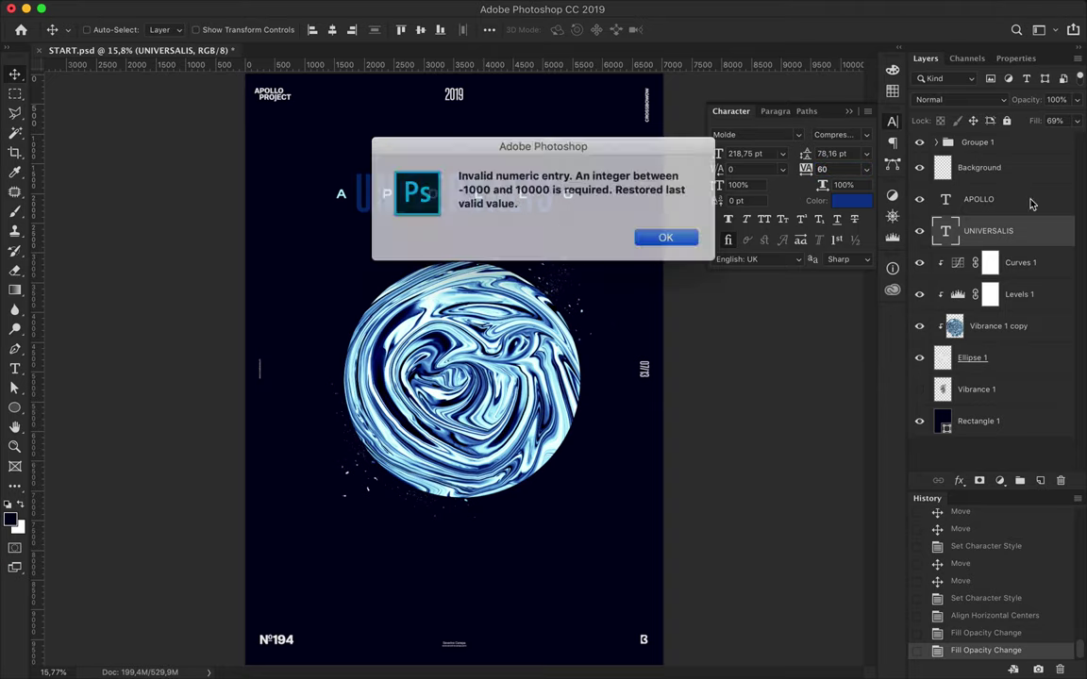
key("Return")
Step: Centre both titles horizontally and vertically, aligning them to the canvas
left_click(979, 199, "shift")
left_click(332, 30)
left_click(489, 29)
left_click(536, 168)
left_click(524, 153)
left_click(535, 71)
left_click(536, 167)
left_click(514, 174)
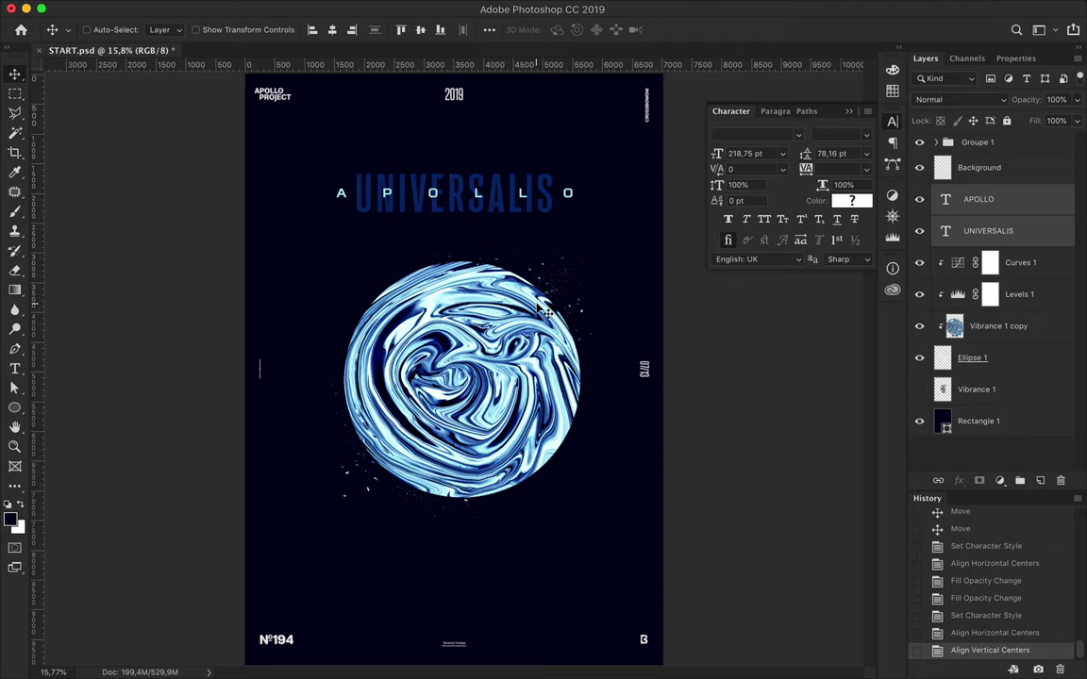
Step: Draw a diagonal line across the swirl circle with no fill and a 13,11 pt stroke
key("p")
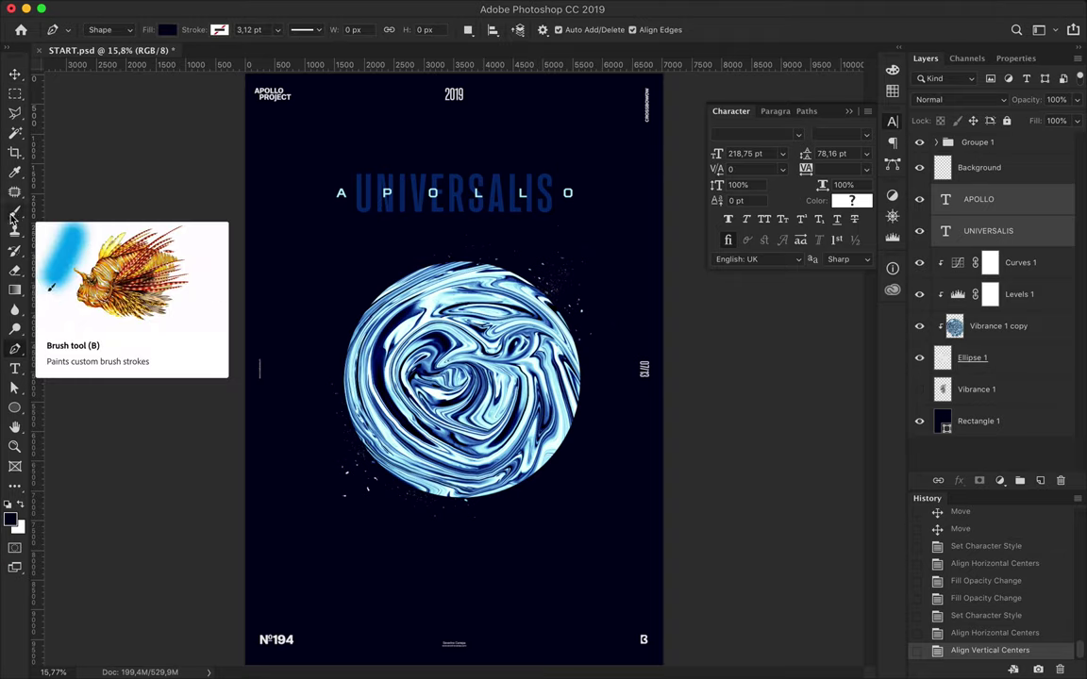
left_click(304, 247)
left_click(619, 514)
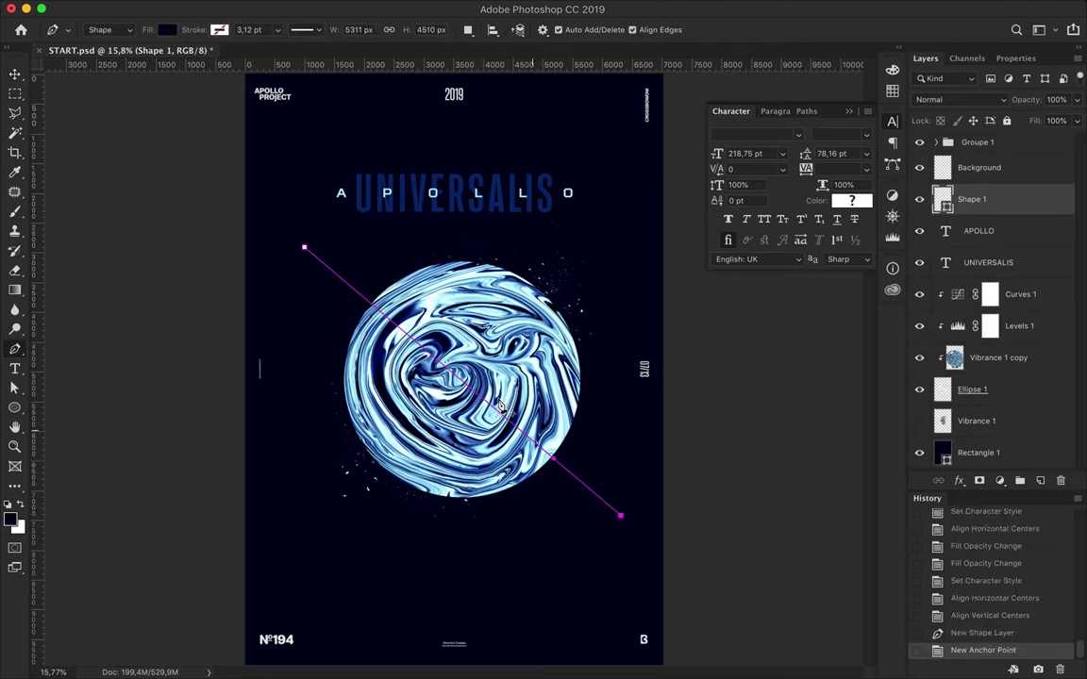
key("a")
left_click(225, 29)
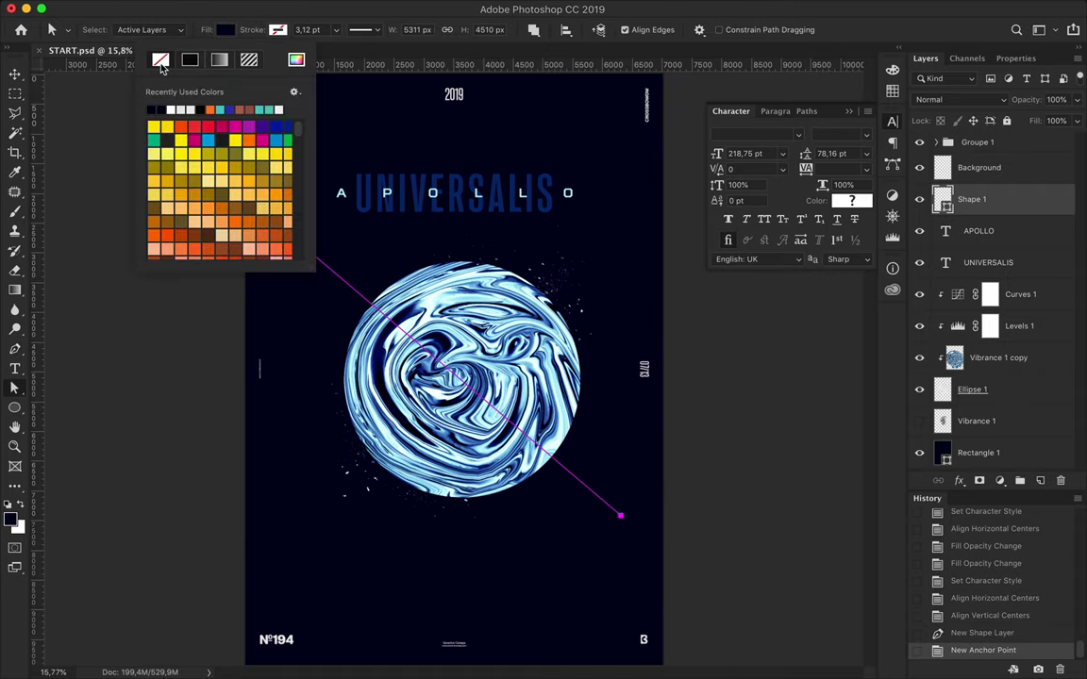
left_click(213, 59)
left_click(304, 29)
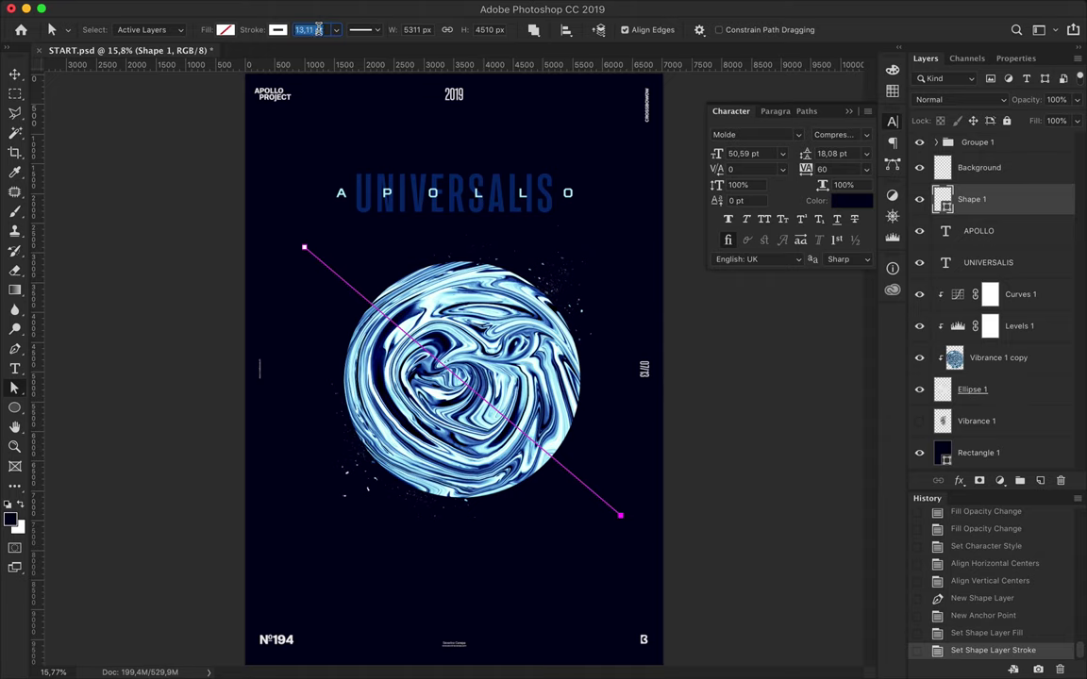
left_click(416, 240)
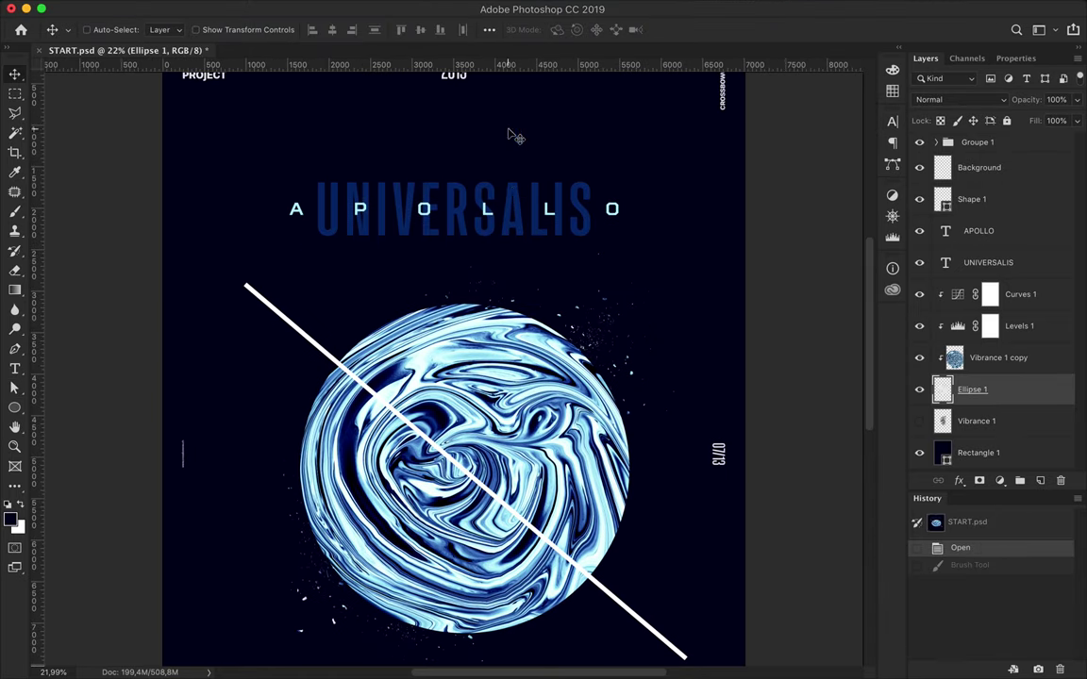
left_click(987, 262)
left_click_drag(1076, 120, 1030, 142)
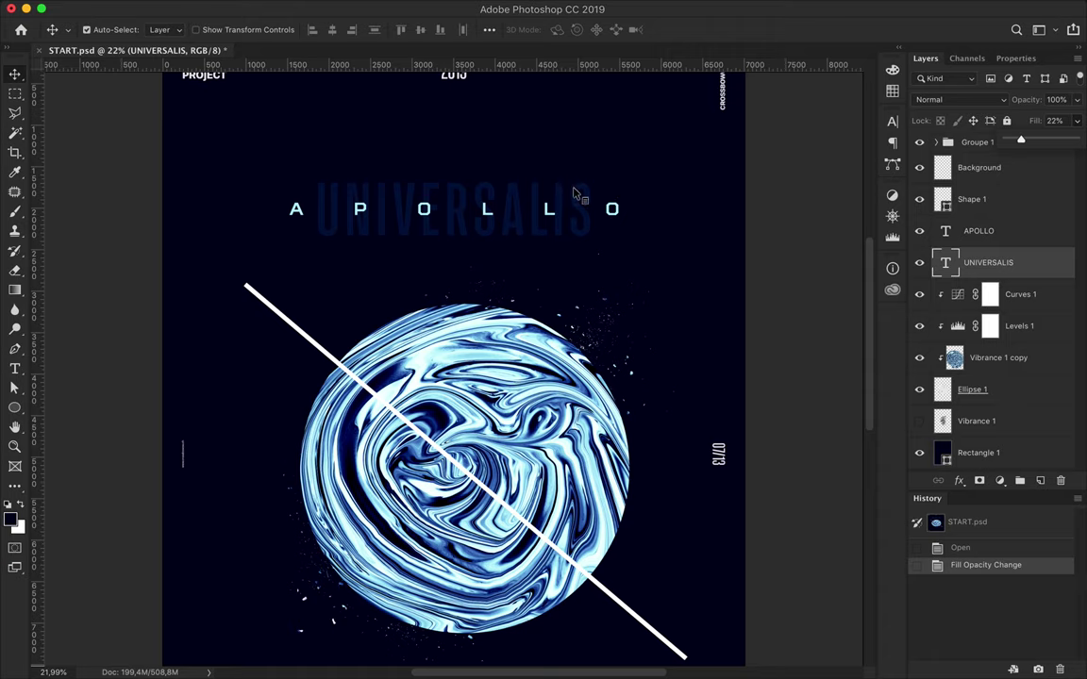
Step: Enlarge the faint UNIVERSALIS title to about 104%
key("ctrl+t")
left_click_drag(456, 170, 456, 145)
key("Return")
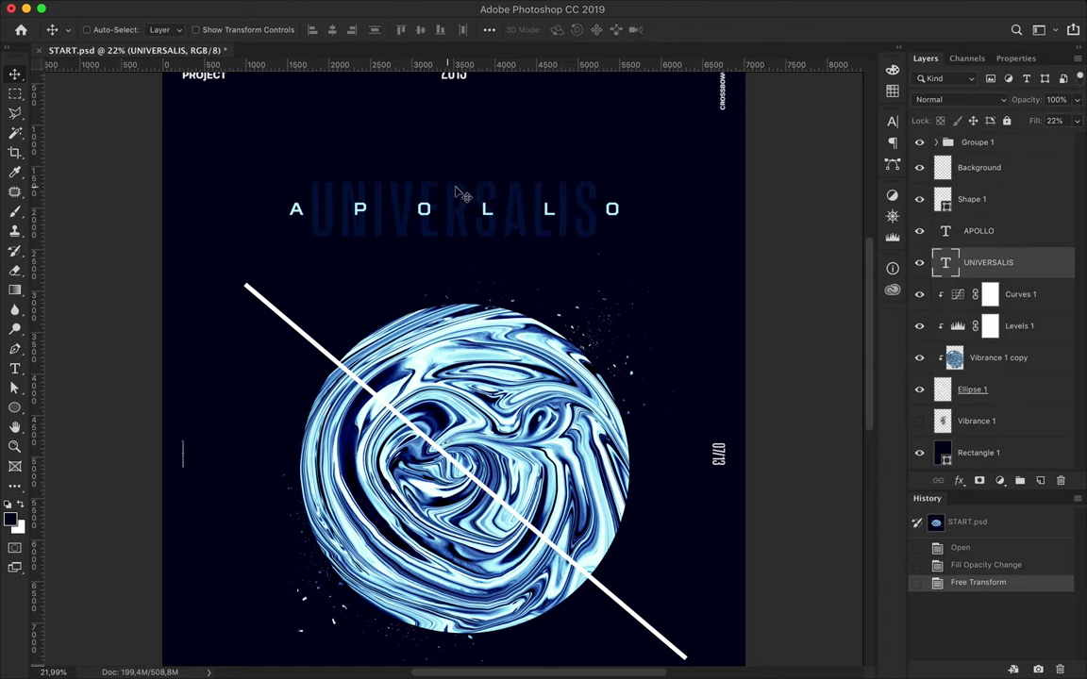
Step: Shorten the diagonal line by pulling both end points inward
scroll(487, 272, "down", 2)
key("a")
left_click_drag(261, 192, 306, 231)
left_click_drag(595, 464, 606, 487)
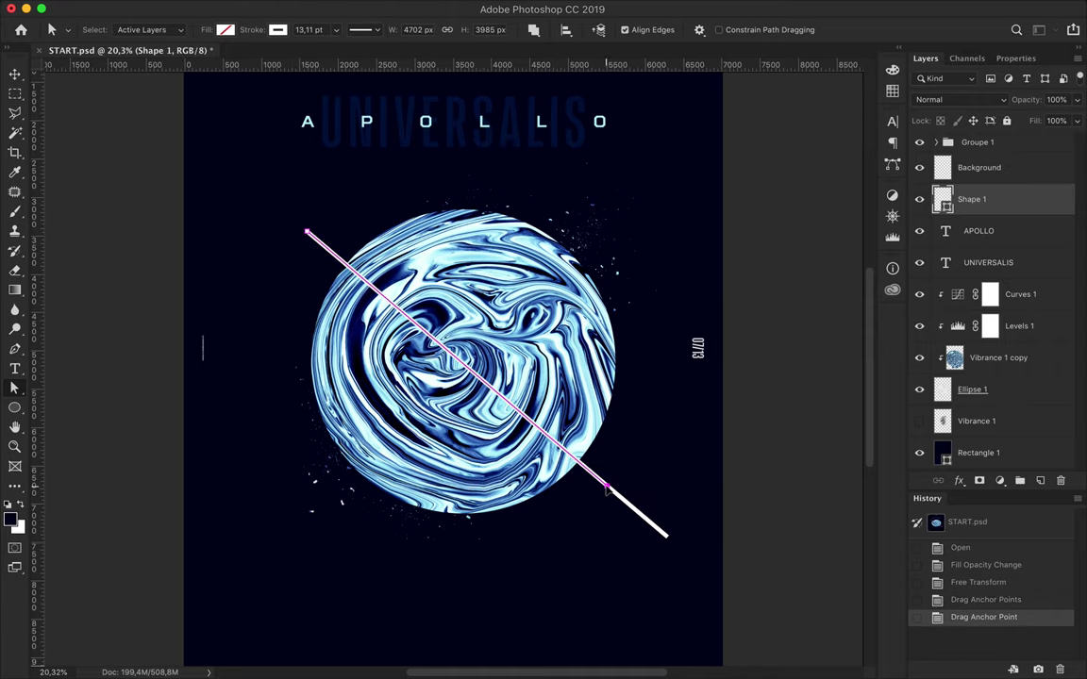
Step: Centre the line horizontally and vertically on the canvas, then duplicate its layer
key("v")
left_click(489, 29)
left_click(535, 167)
left_click(525, 157)
left_click(443, 71)
left_click(532, 71)
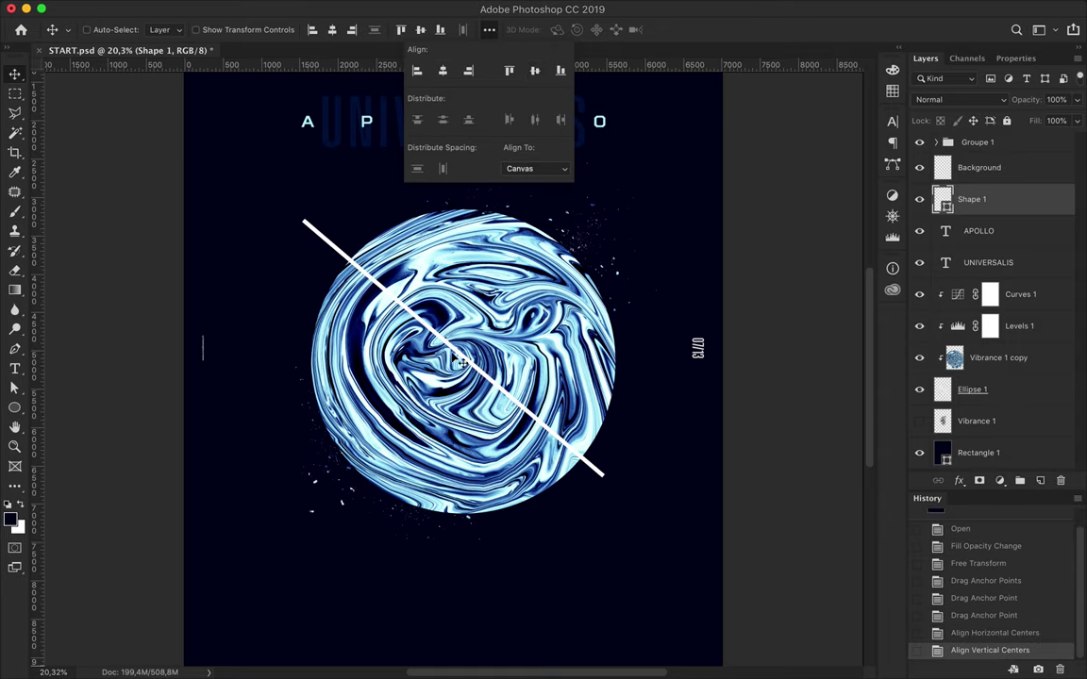
left_click_drag(469, 351, 471, 371)
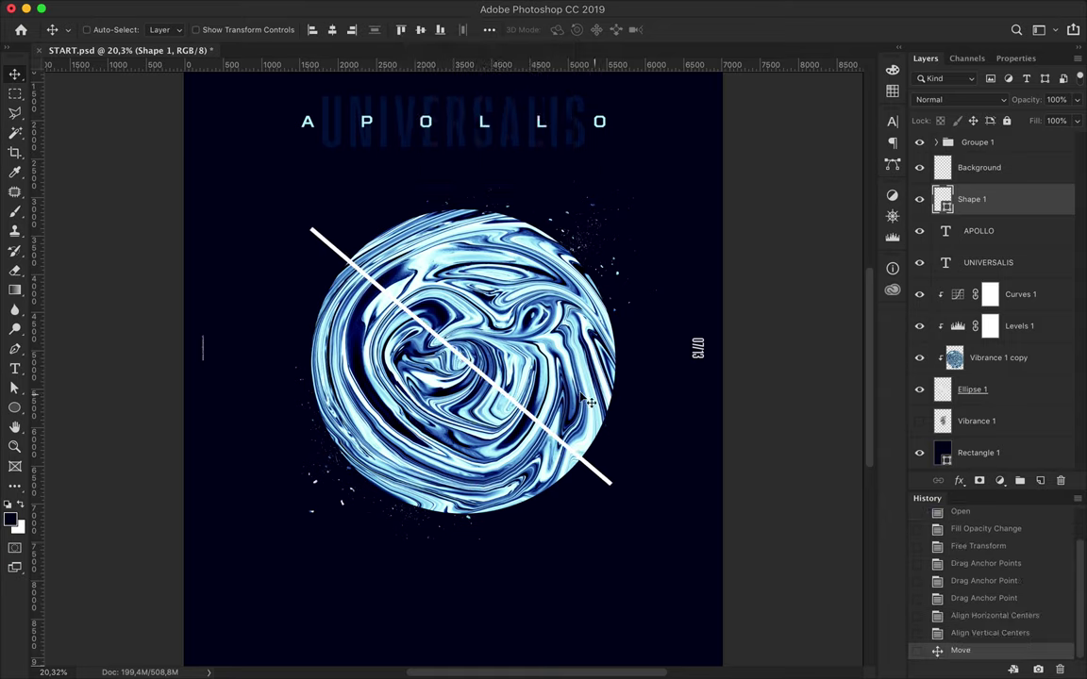
left_click_drag(972, 199, 1008, 214, "alt")
right_click(993, 242)
Step: Rasterize the line copy and paint over it with a hard round brush
left_click(896, 242)
key("w")
left_click(675, 283)
key("ctrl+shift+i")
key("b")
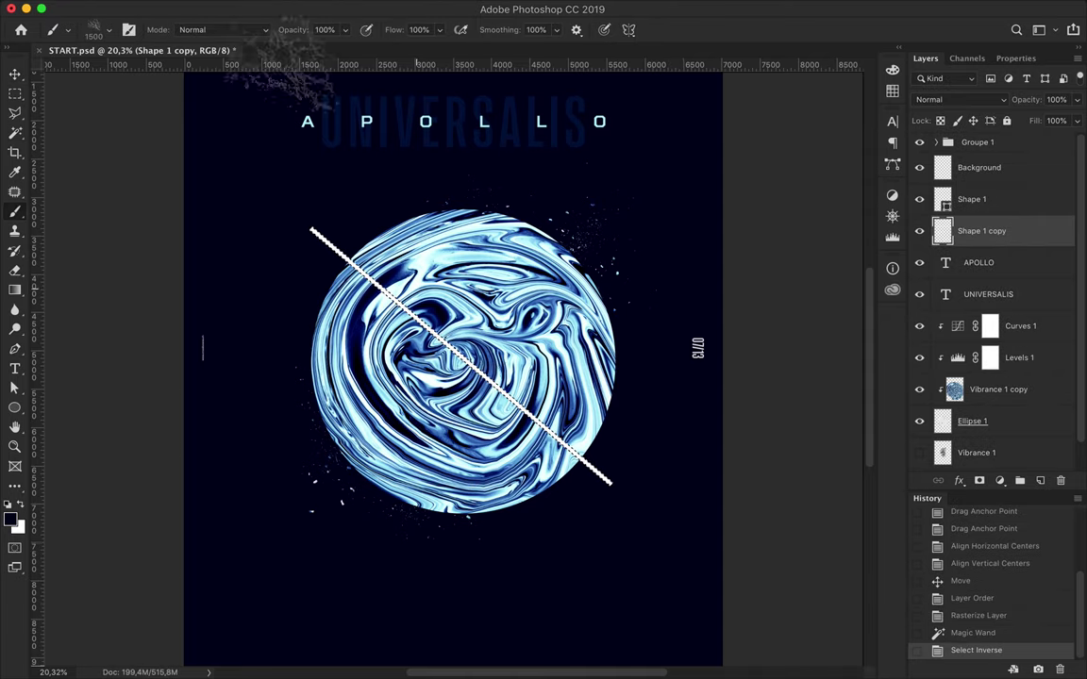
left_click(95, 29)
scroll(151, 198, "up", 10)
left_click(108, 226)
left_click(292, 230)
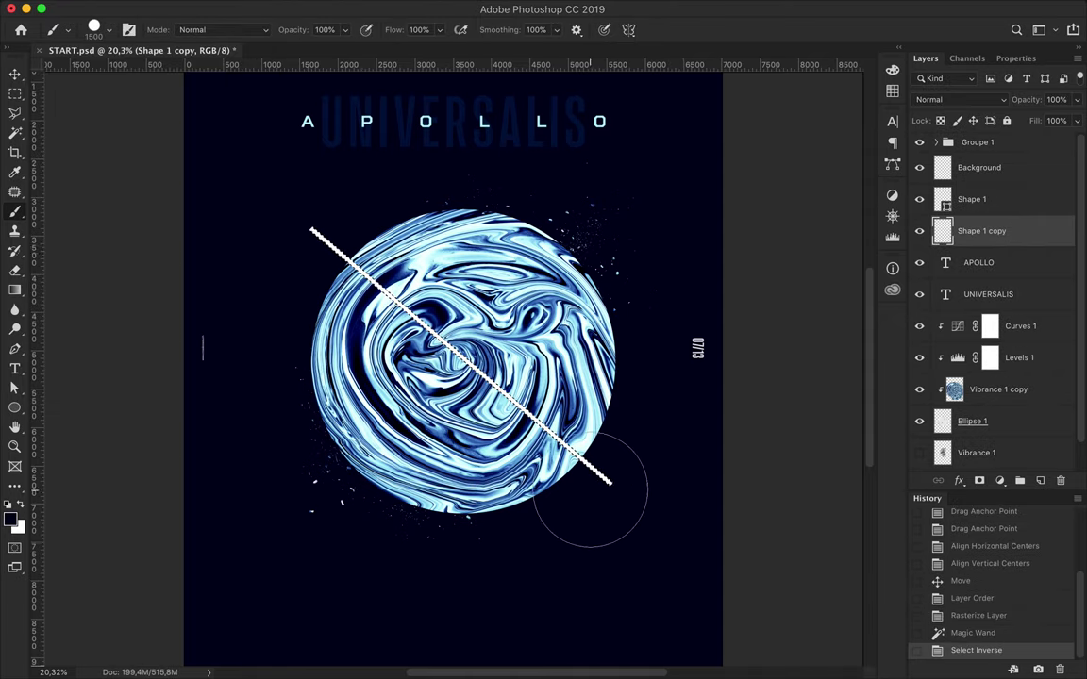
left_click(636, 432, "shift")
key("ctrl+d")
Step: Warp the painted line copy and apply a Gaussian Blur of radius 91,3
key("m")
key("ctrl+t")
right_click(447, 385)
left_click(471, 469)
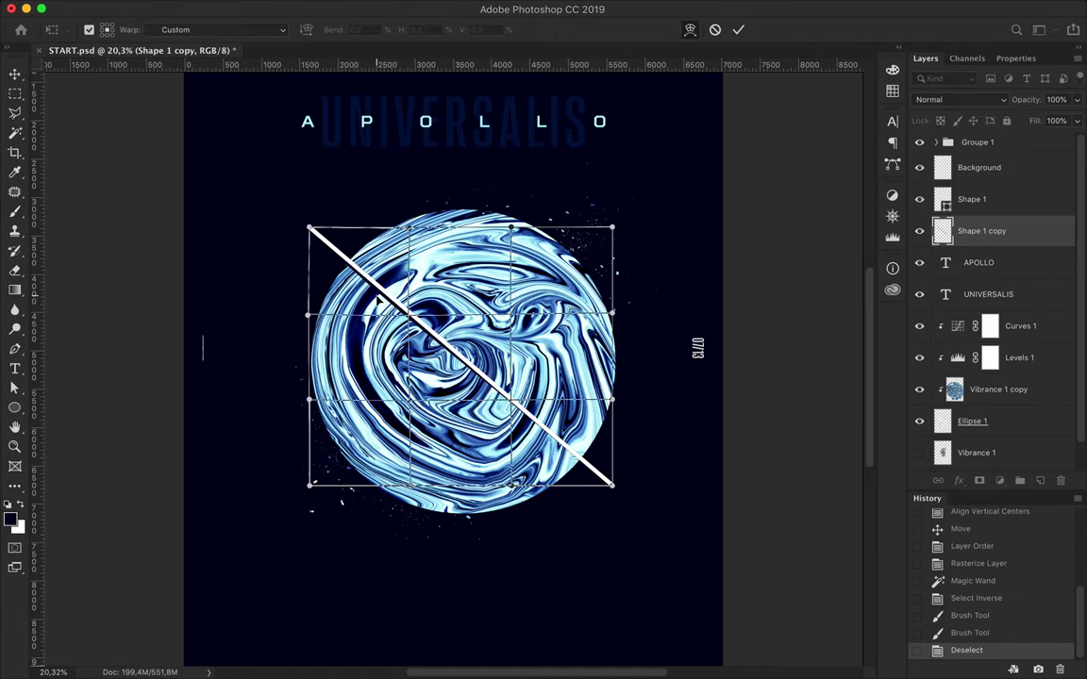
key("Return")
left_click(371, 8)
mouse_move(377, 188)
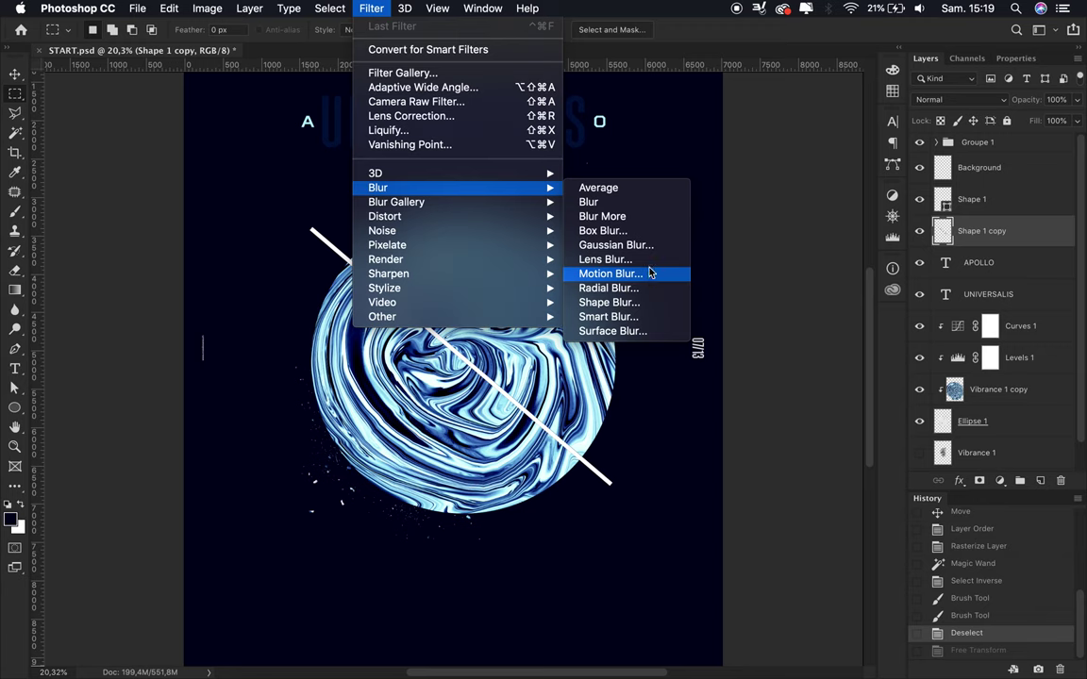
left_click(613, 244)
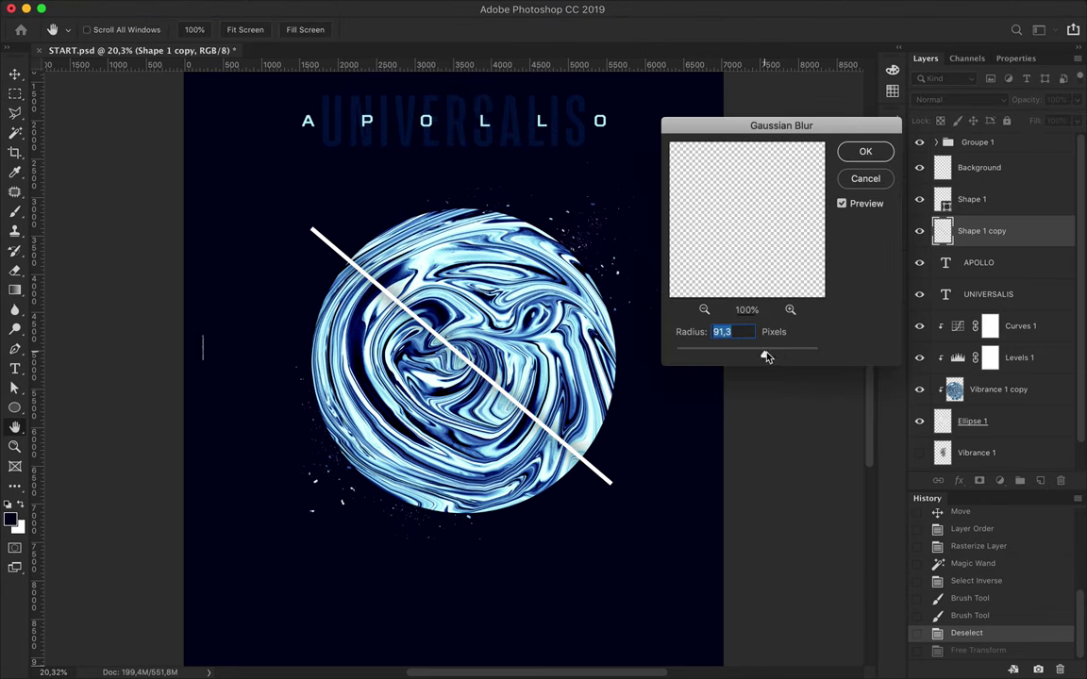
key("Return")
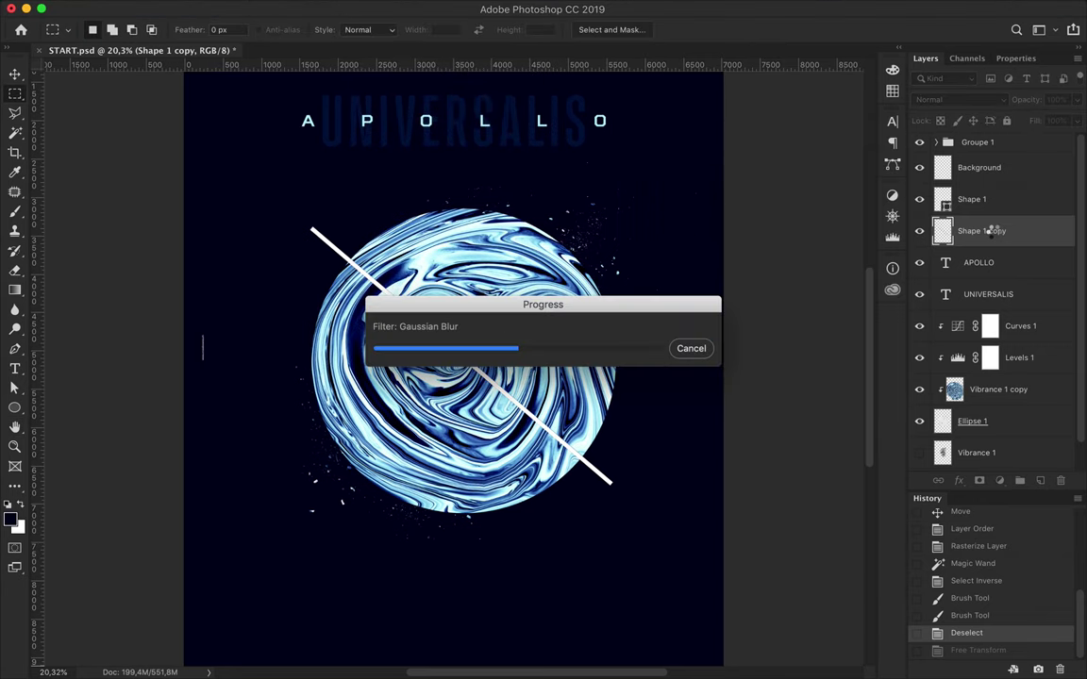
Step: Merge a duplicate of the blurred band and warp it to follow the swirl sphere
left_click_drag(990, 230, 992, 243)
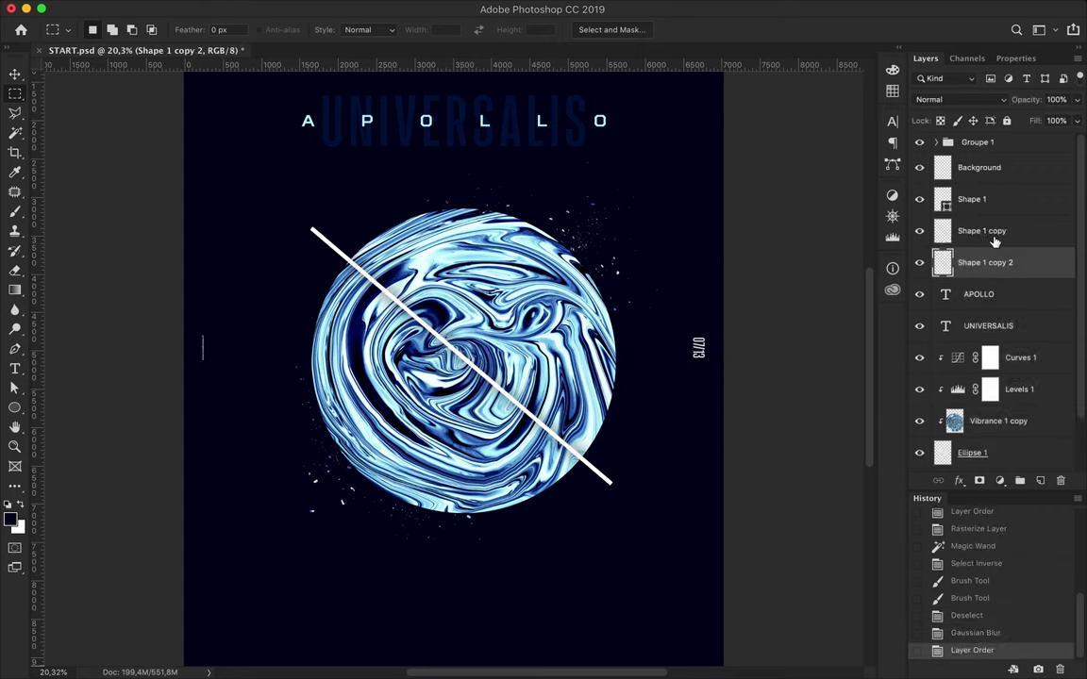
key("ctrl+e")
key("ctrl+t")
right_click(556, 371)
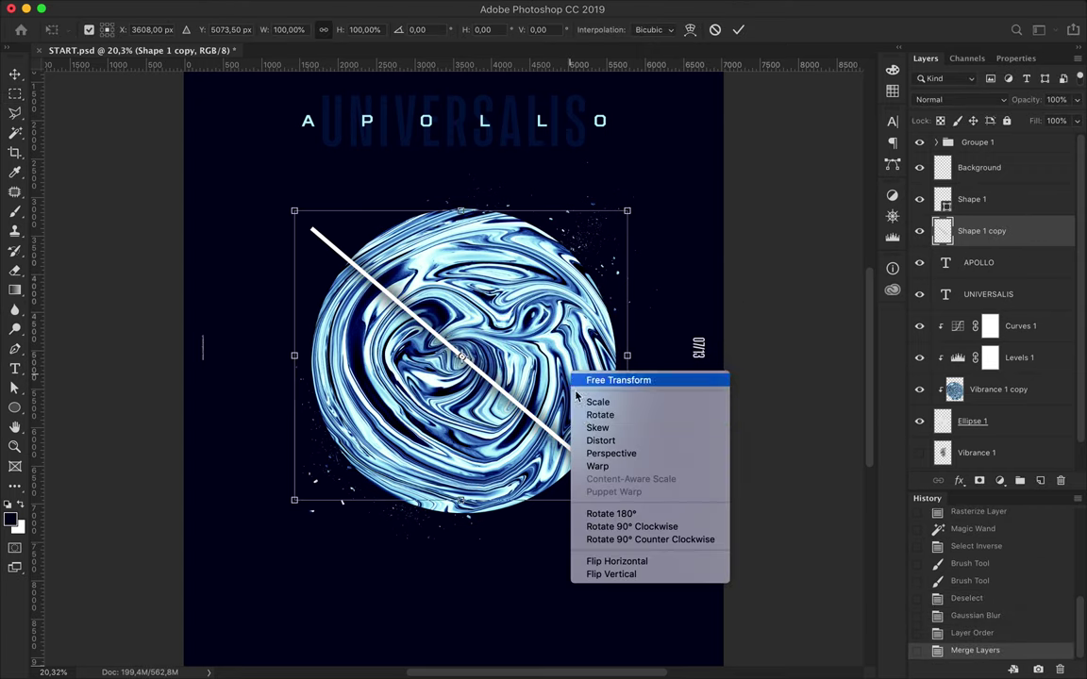
left_click(581, 466)
left_click_drag(382, 307, 447, 371)
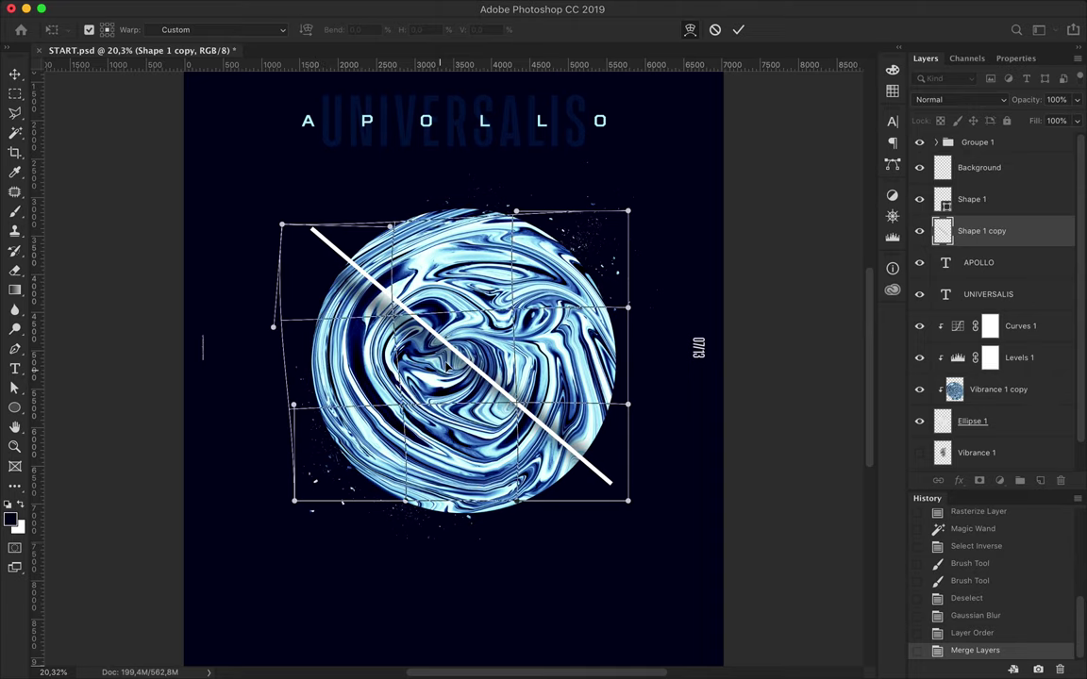
left_click_drag(605, 461, 595, 482)
left_click_drag(469, 350, 353, 286)
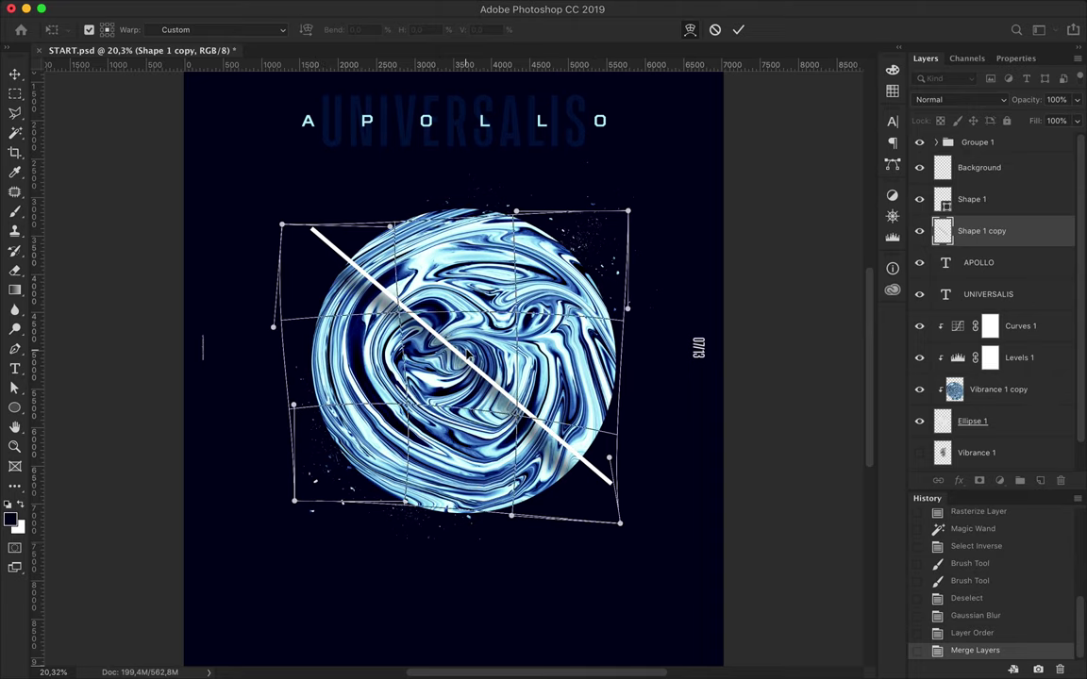
left_click_drag(281, 262, 336, 346)
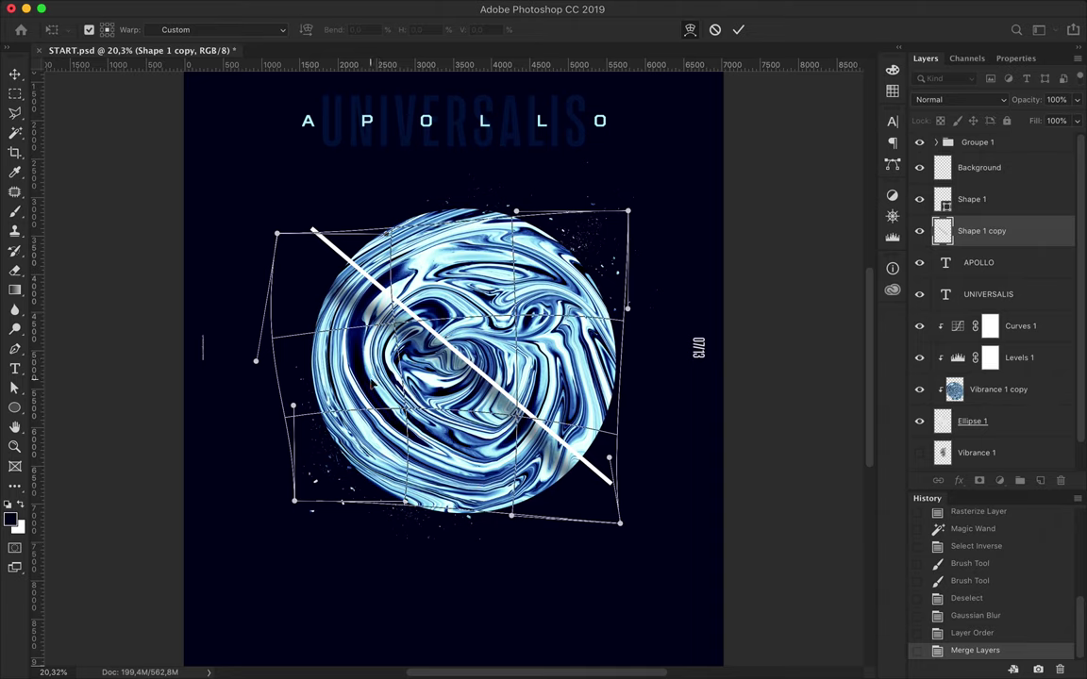
left_click_drag(539, 460, 457, 382)
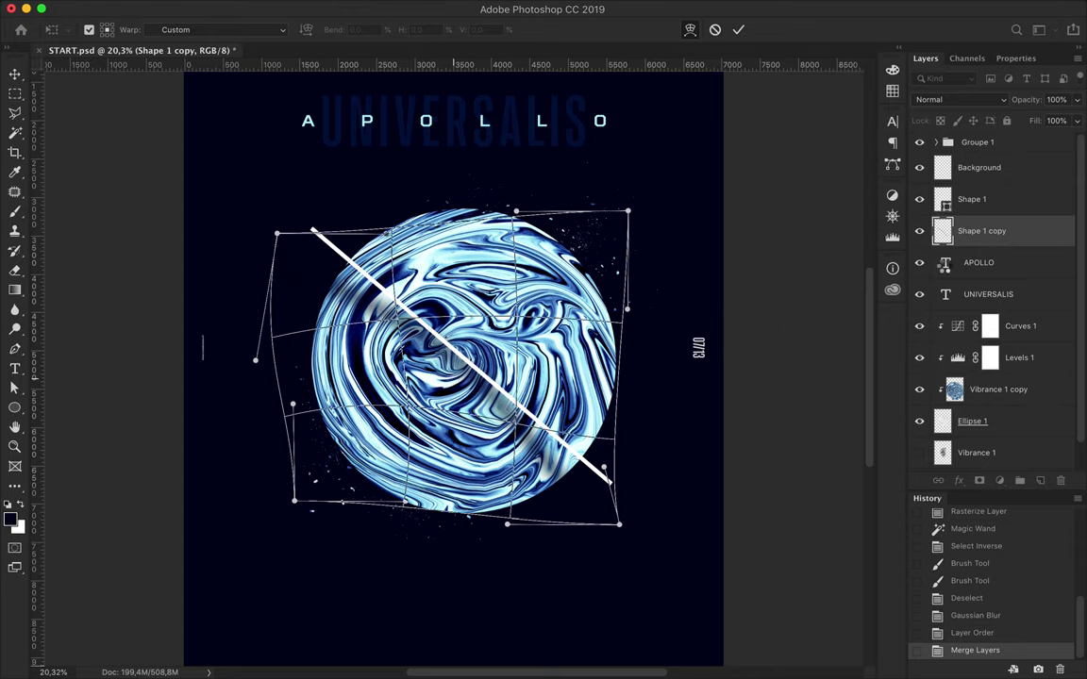
key("Return")
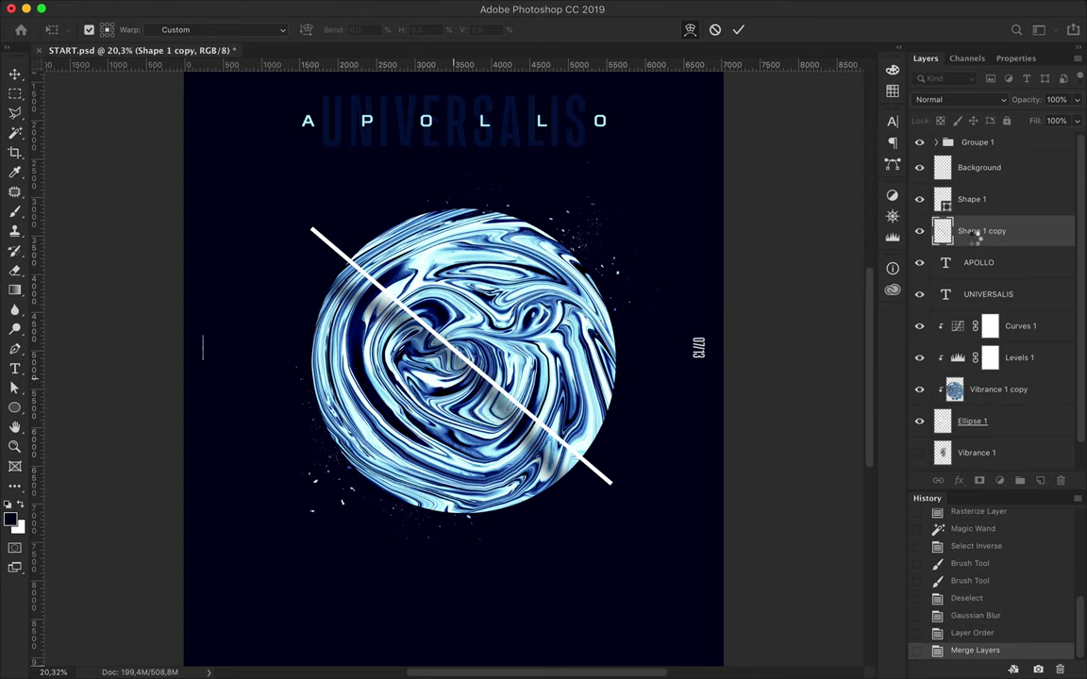
Step: Duplicate the band, erase its upper-left at 55% flow, and merge both band layers
left_click_drag(972, 231, 972, 215)
key("e")
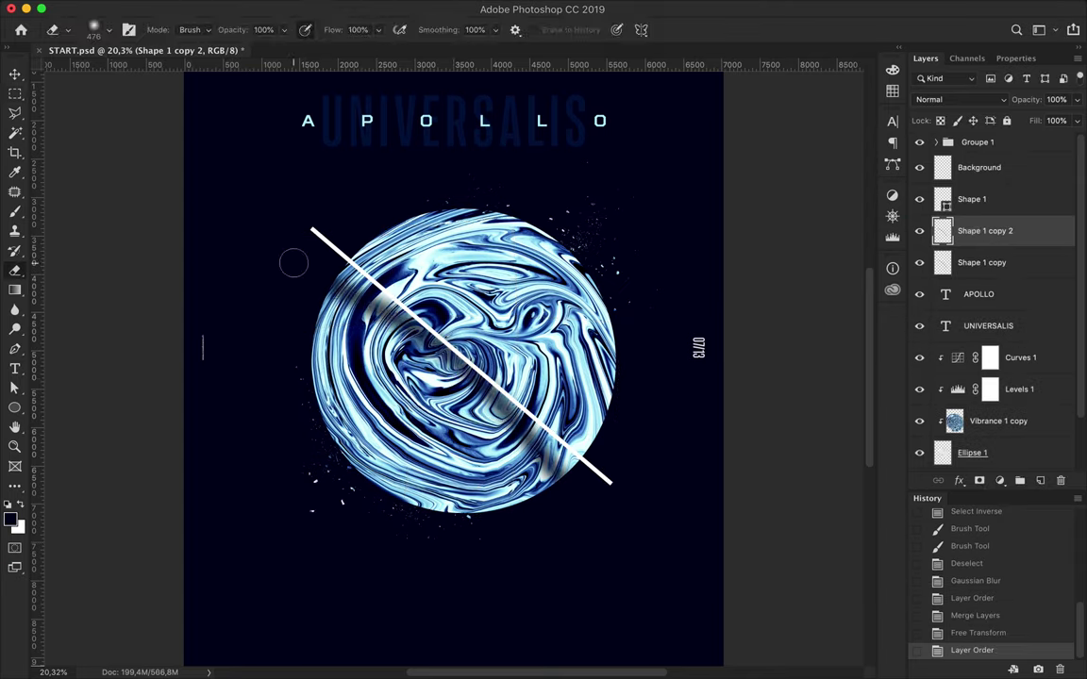
left_click_drag(378, 29, 348, 49)
left_click_drag(301, 263, 373, 302)
left_click_drag(456, 371, 371, 313)
key("v")
left_click(953, 265, "shift")
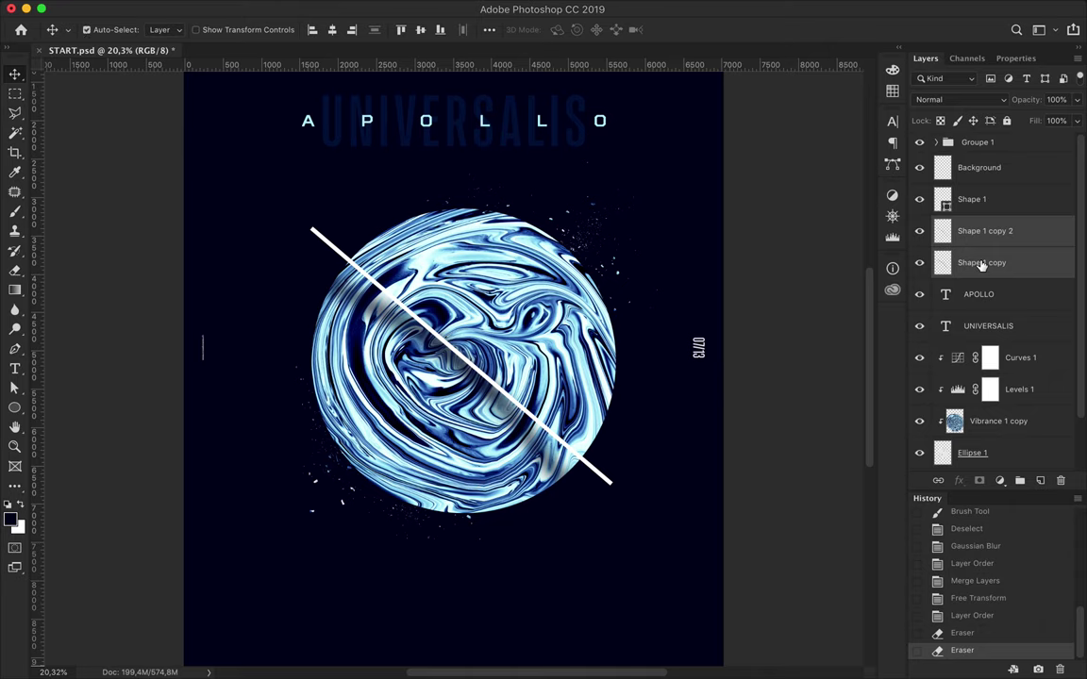
key("ctrl+e")
Step: Fit the whole poster in view and zoom in slightly
key("ctrl+0")
key("ctrl+plus")
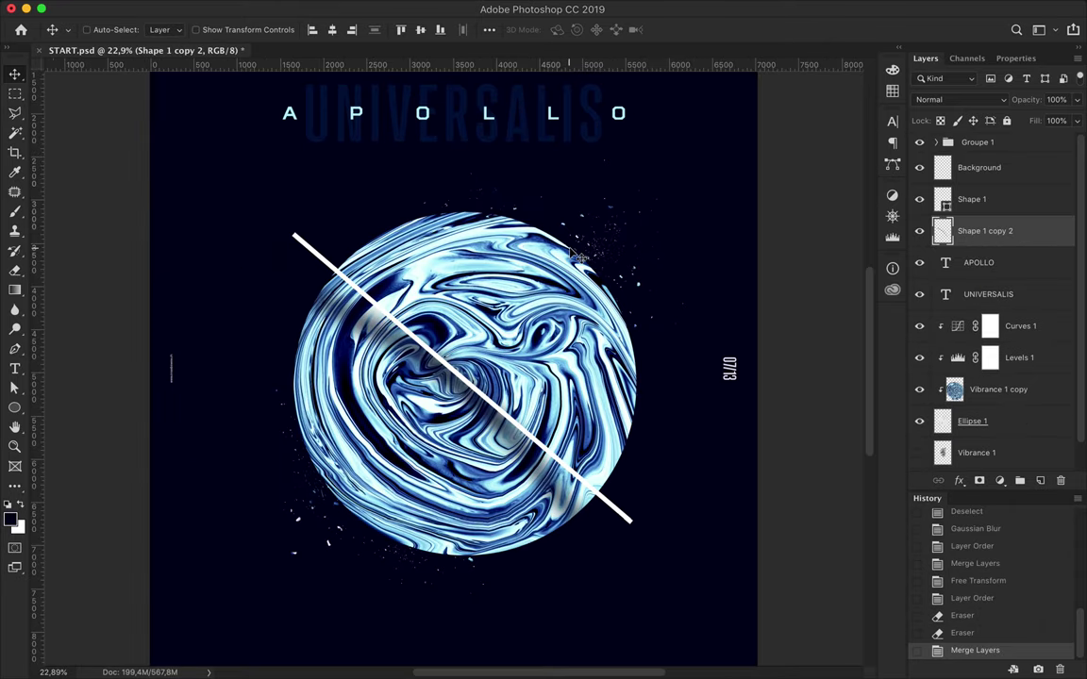
key("u")
right_click(14, 407)
Step: Draw a small dark three-sided polygon on the sphere and enlarge it
left_click(66, 406)
left_click_drag(469, 293, 468, 278)
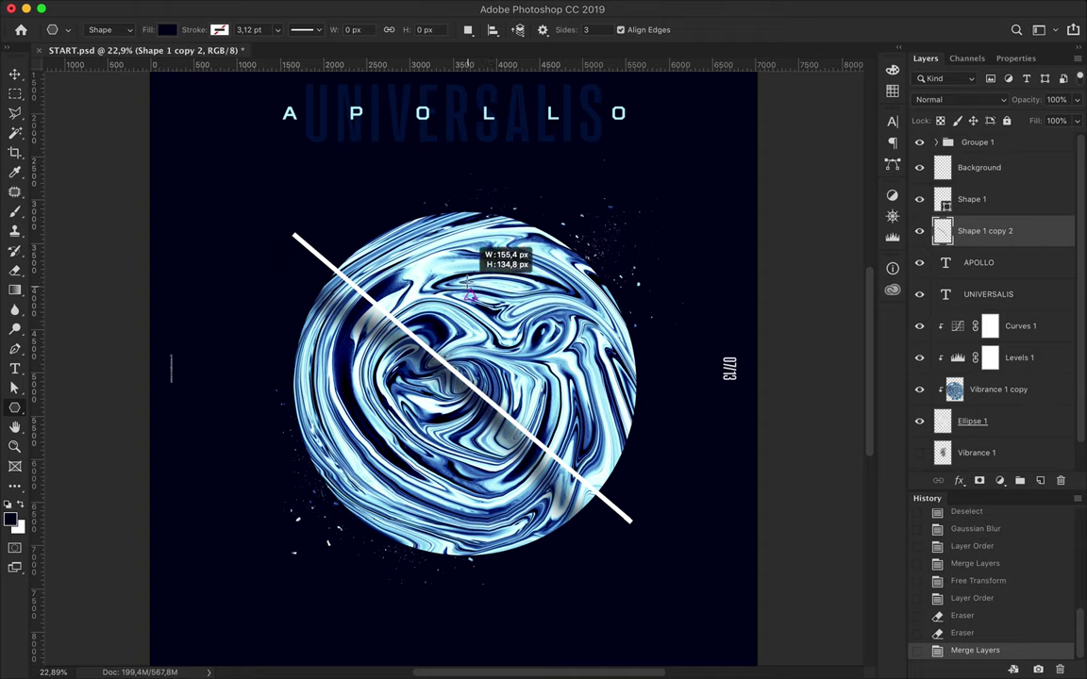
key("v")
key("ctrl+t")
left_click_drag(481, 283, 464, 370)
key("Return")
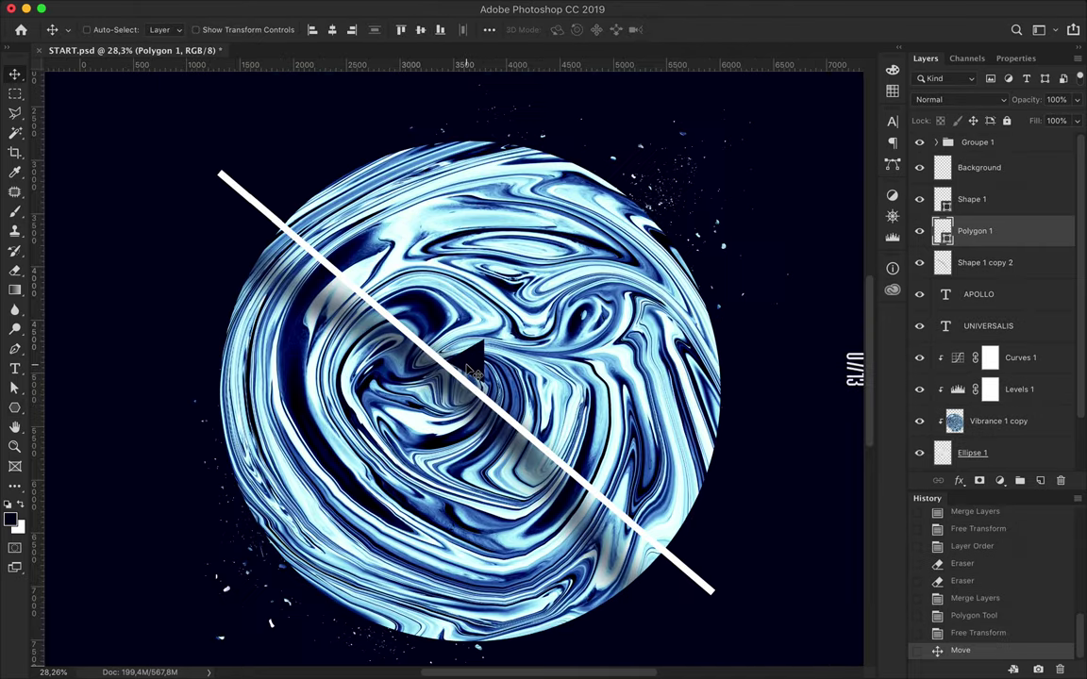
Step: Rotate the triangle slightly and position it on the line at the sphere centre
scroll(455, 366, "up", 5)
key("ctrl+t")
left_click_drag(453, 318, 455, 315)
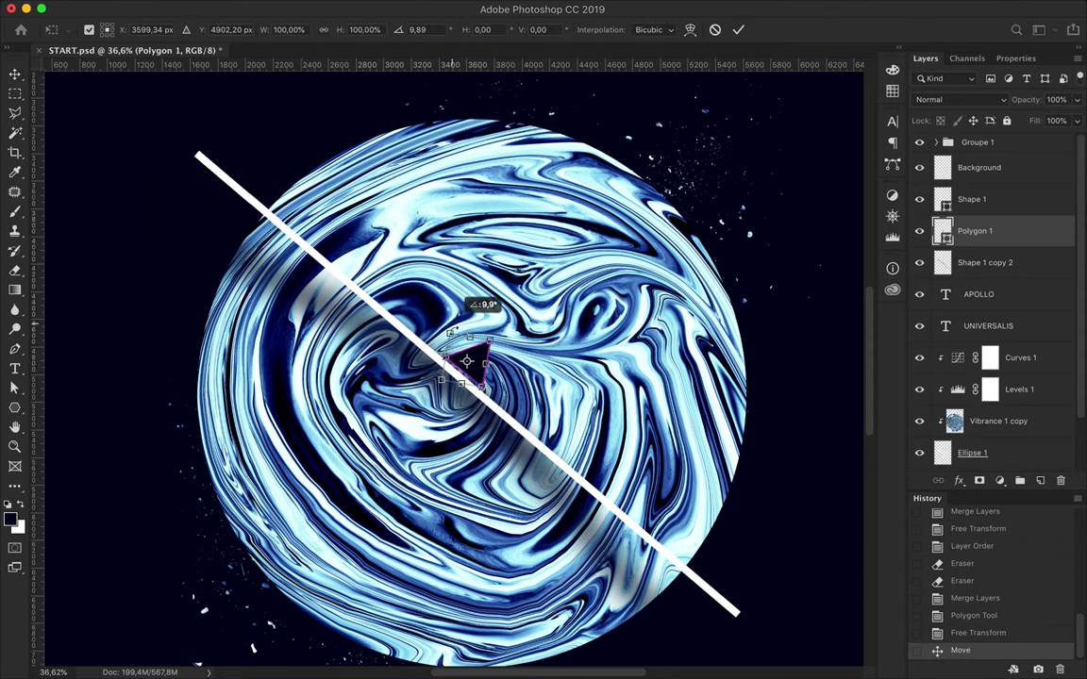
key("Return")
left_click_drag(466, 362, 505, 326)
key("ctrl+t")
left_click_drag(515, 316, 530, 302)
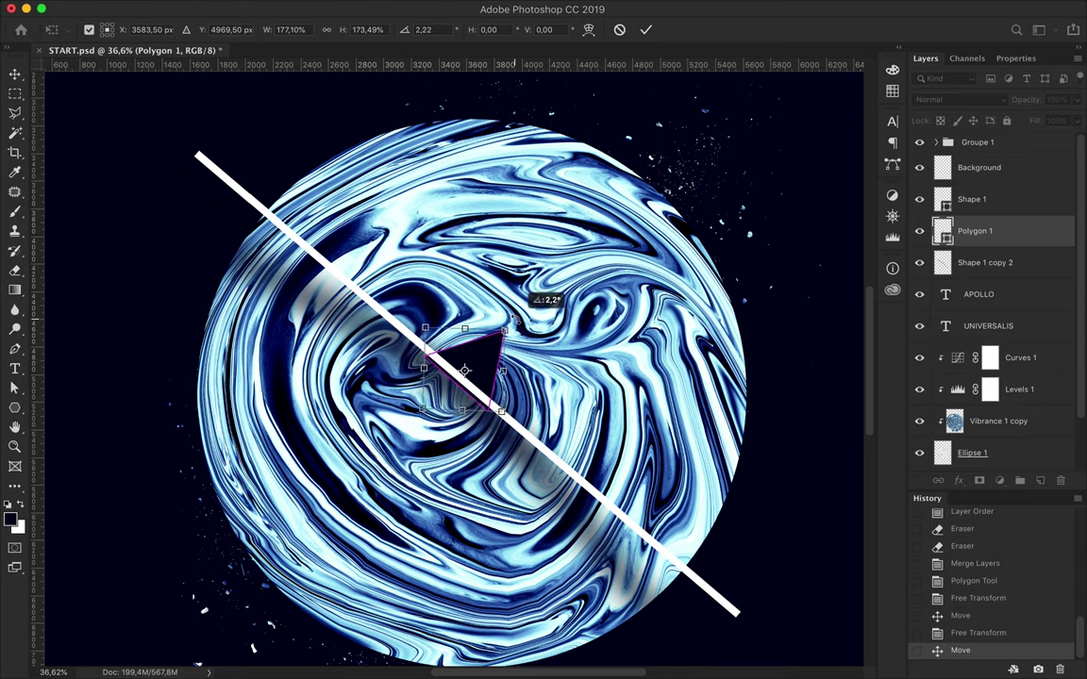
key("Return")
left_click_drag(485, 365, 492, 359)
scroll(490, 366, "down", 5)
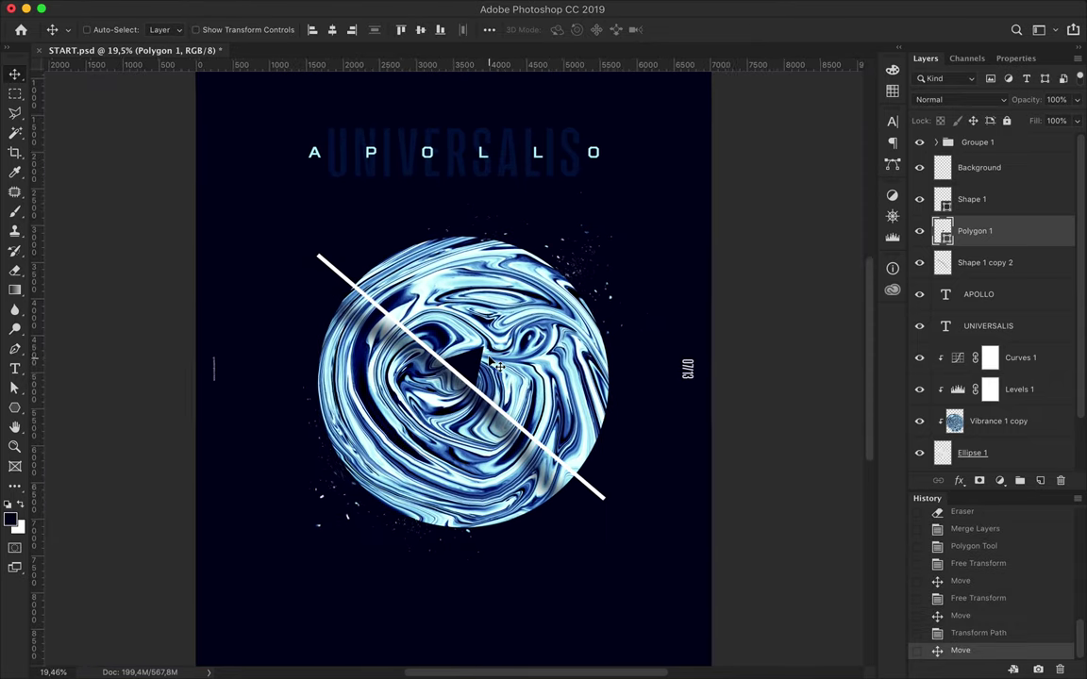
scroll(528, 339, "down", 3)
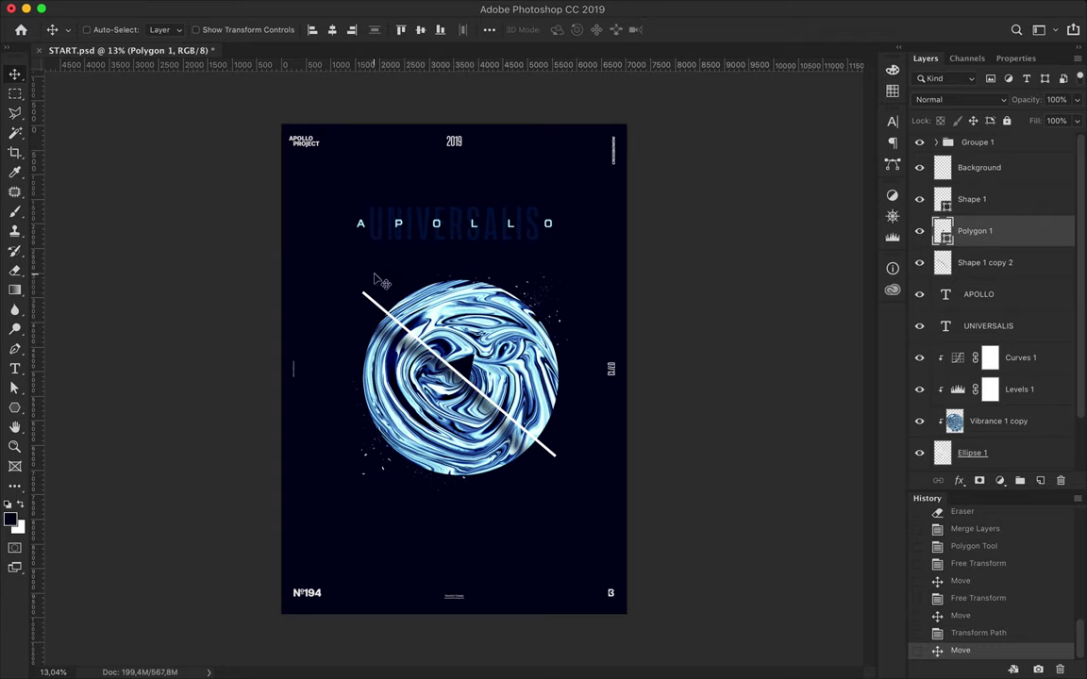
Step: Sample light cyan bbf3fc from APOLLO as the text colour and start text below the circle
key("t")
left_click(617, 31)
left_click(893, 91)
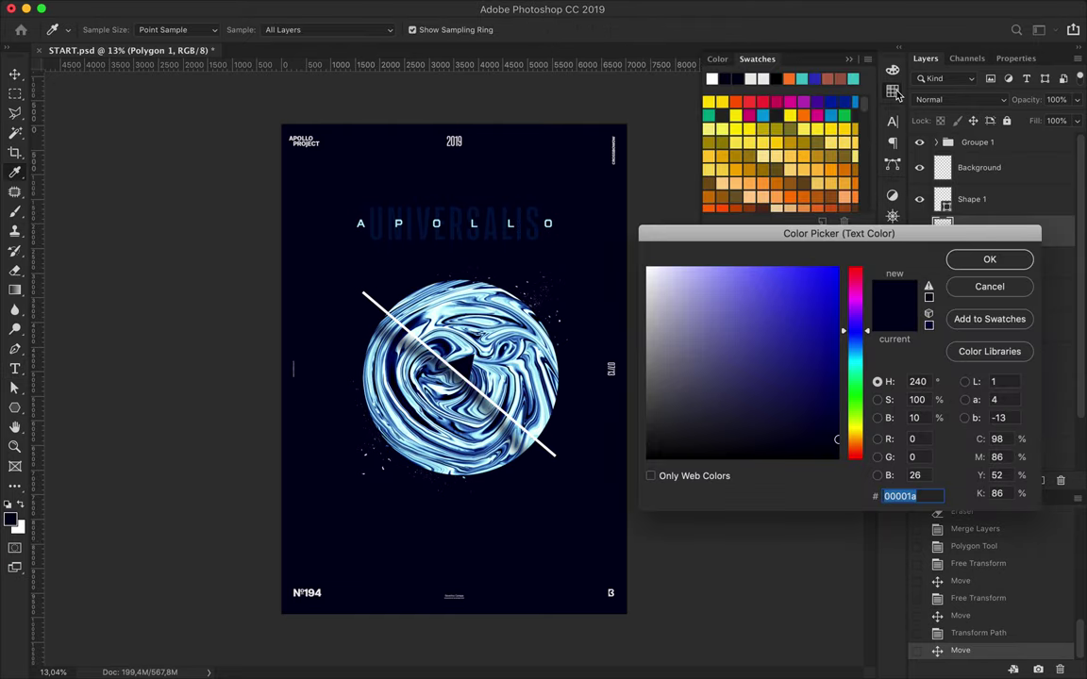
left_click(548, 222)
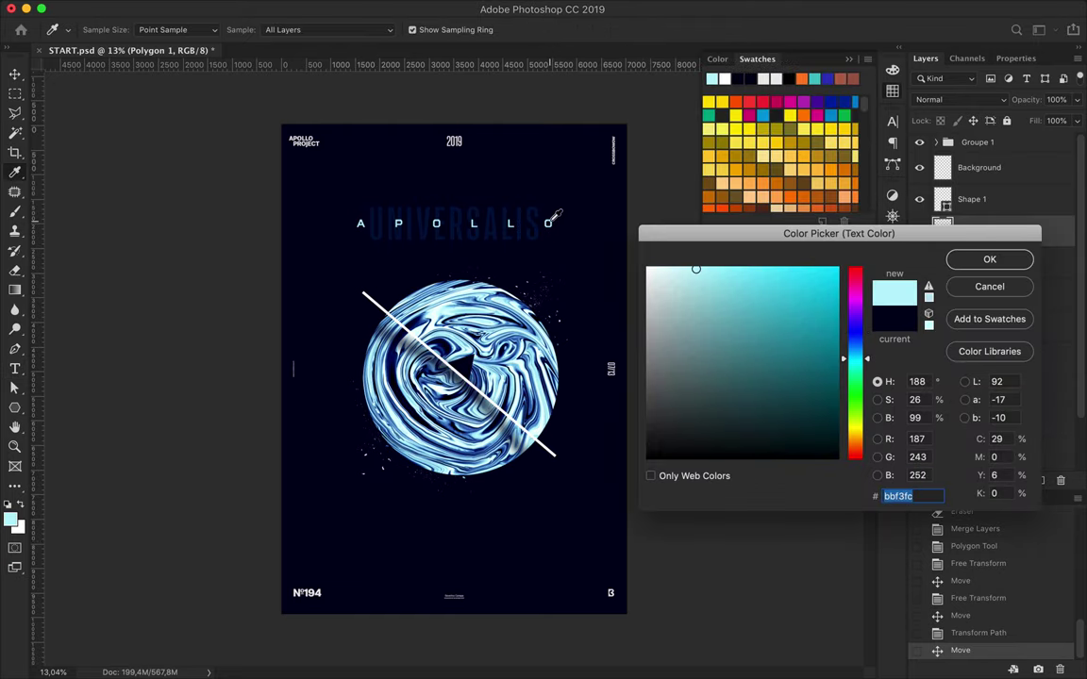
key("Return")
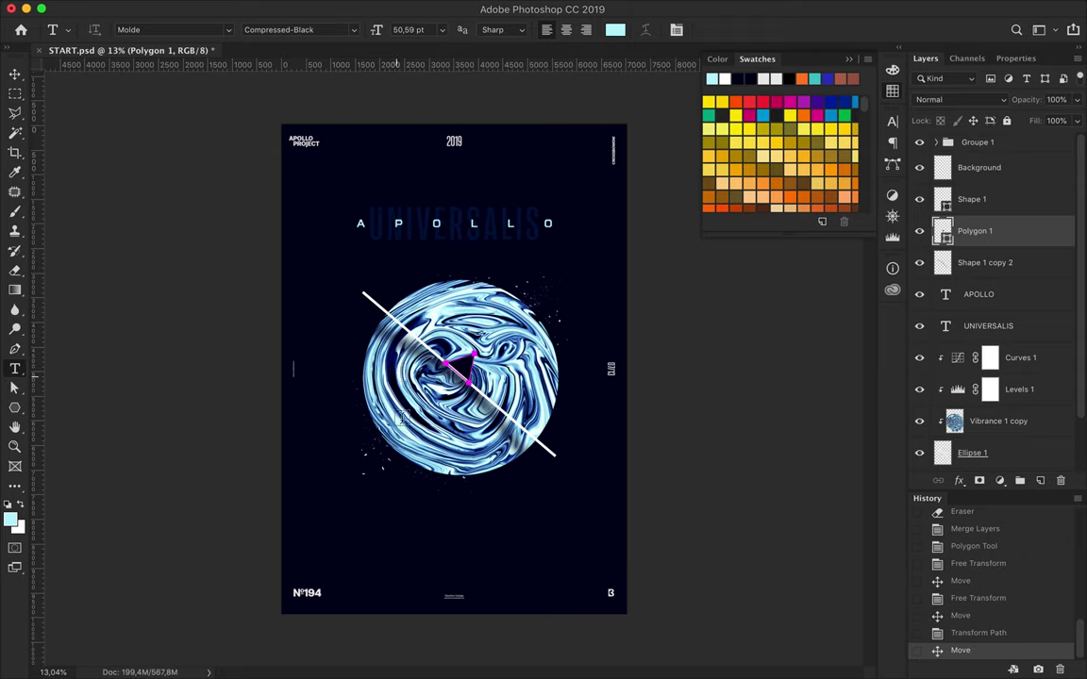
left_click(383, 536)
type("POSTER")
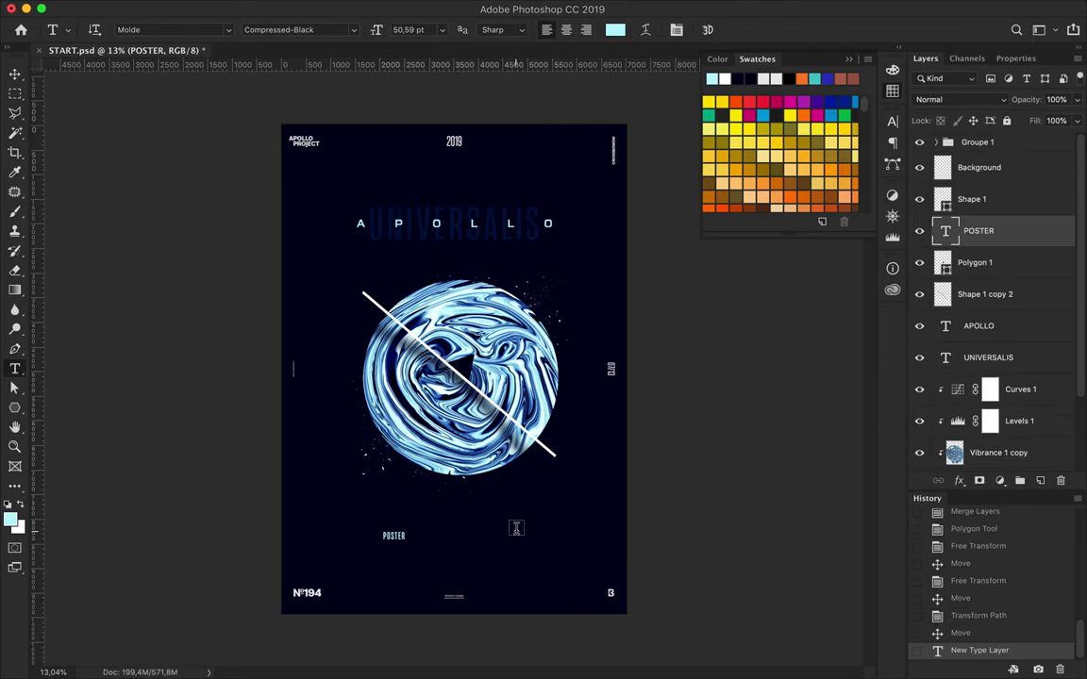
Step: Set POSTER to Molde Regular, 30,59 pt, with 1260 tracking
left_click(316, 29)
scroll(337, 387, "down", 3)
scroll(338, 396, "down", 3)
scroll(337, 396, "down", 1)
left_click(320, 446)
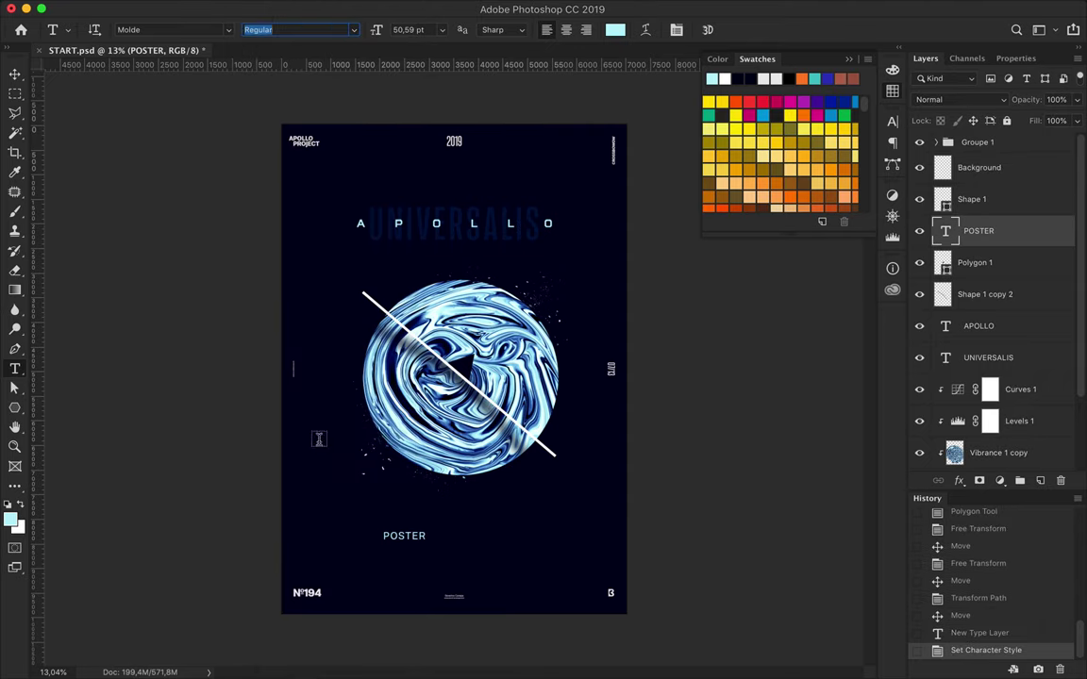
left_click(892, 123)
left_click(760, 153)
key("shift+Down")
key("shift+Down")
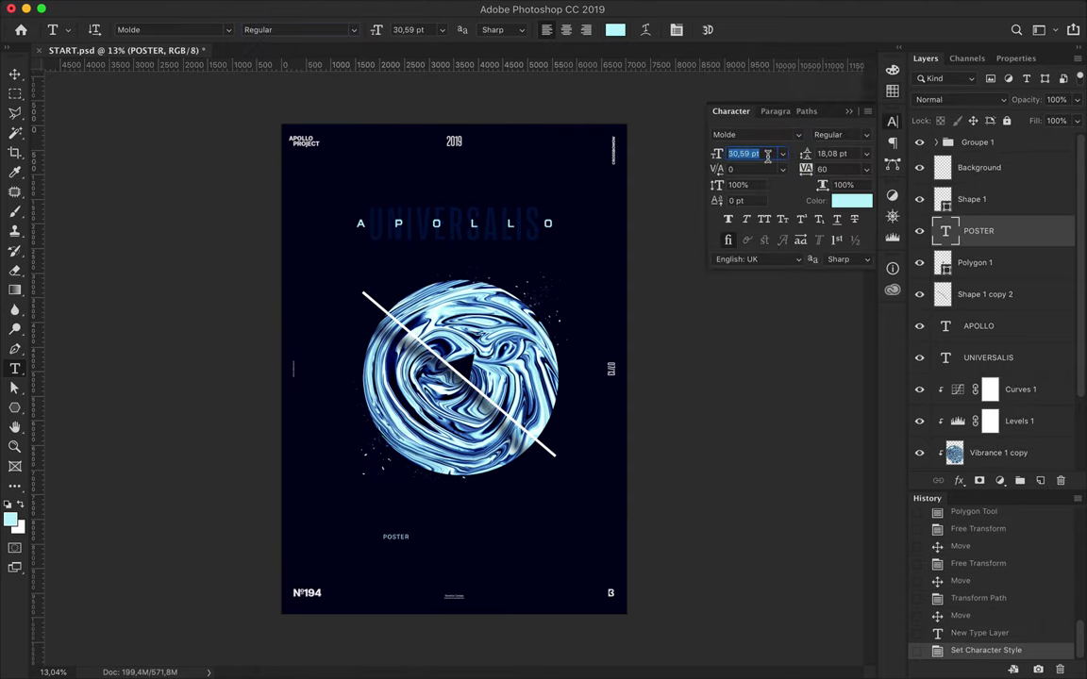
left_click(826, 169)
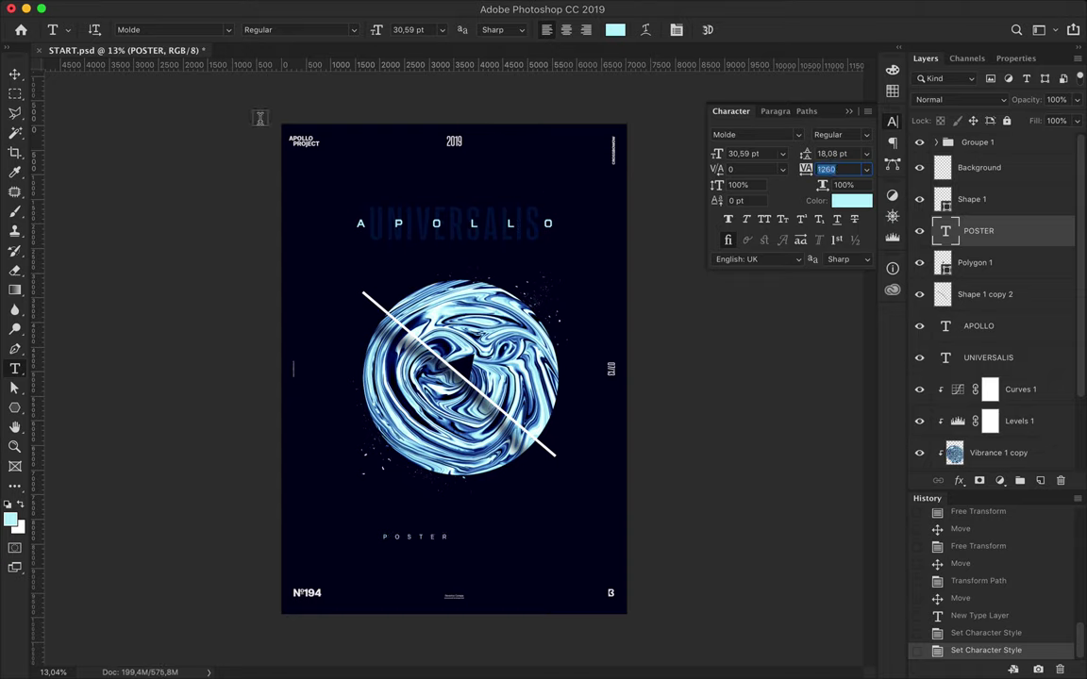
key("Return")
Step: Rotate POSTER -45° and place it along the diagonal line beside the sphere
key("v")
key("ctrl+t")
left_click_drag(471, 516, 439, 483)
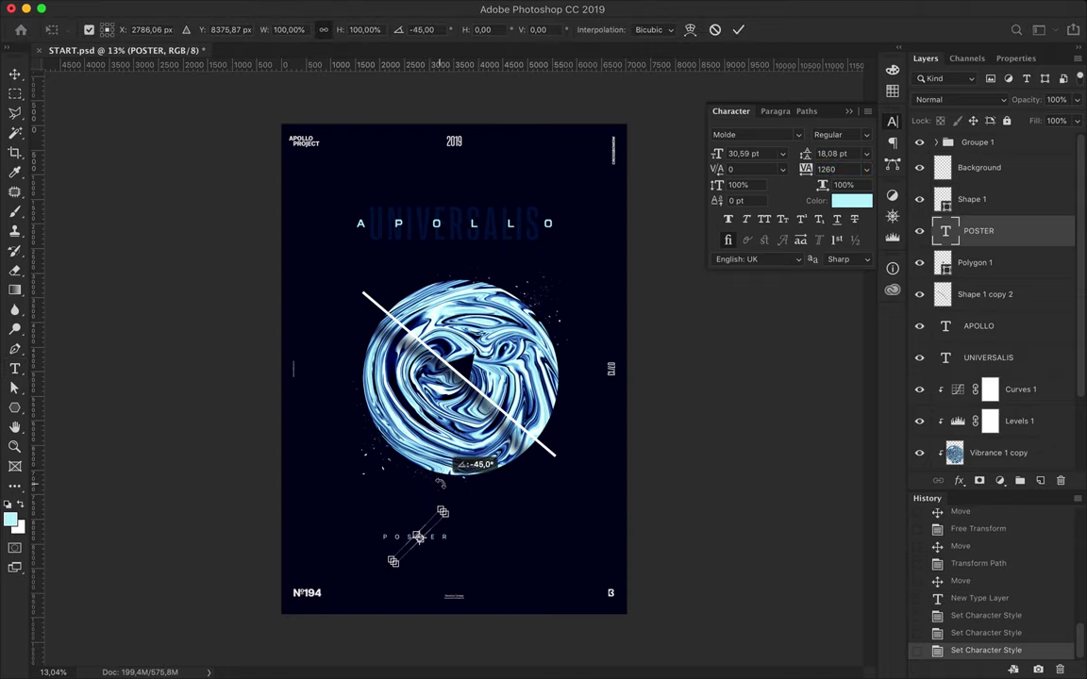
key("Return")
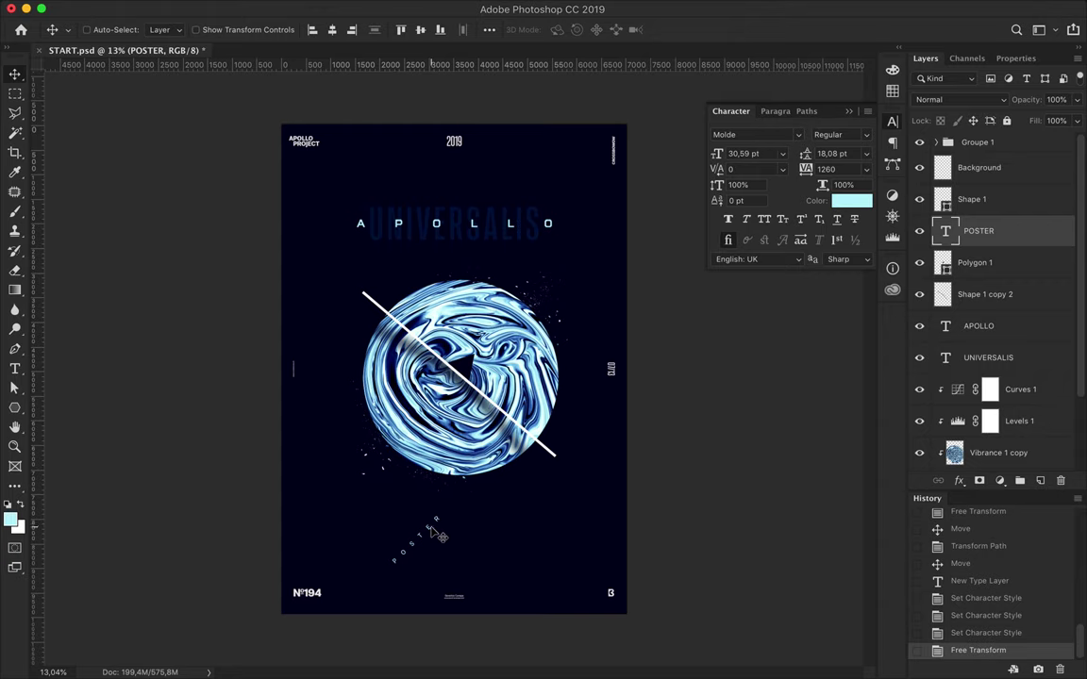
left_click_drag(354, 318, 585, 408)
double_click(580, 406)
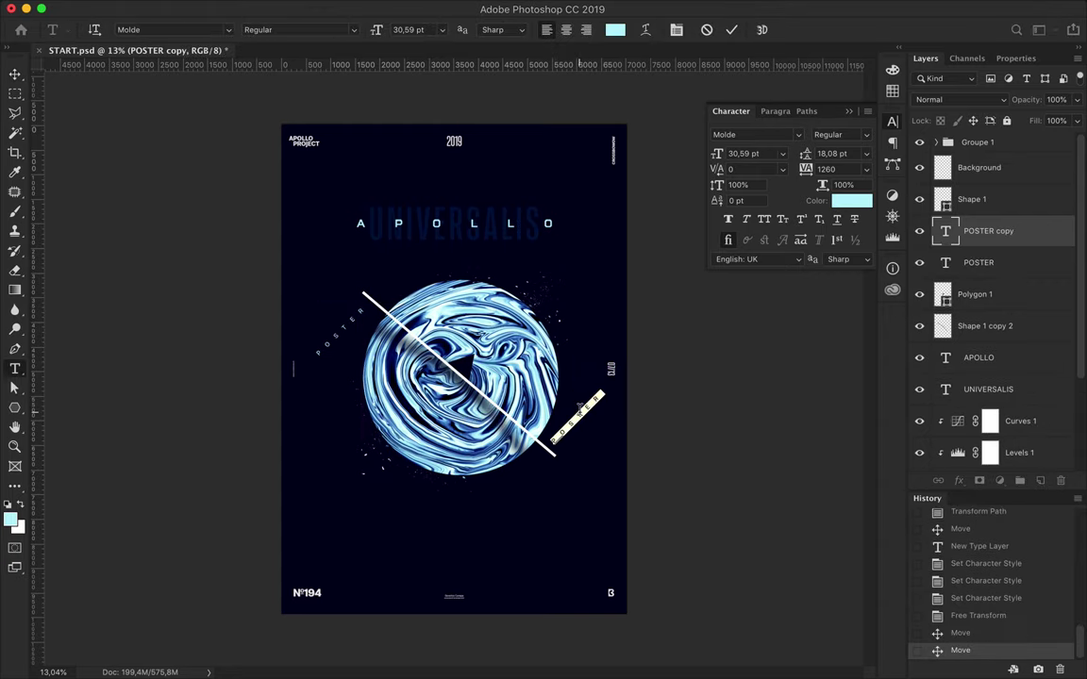
Step: Commit the copy as DESIGN and select the line, Polygon 1 and Shape 1 copy 2 layers
key("ctrl+Return")
scroll(585, 415, "up", 3)
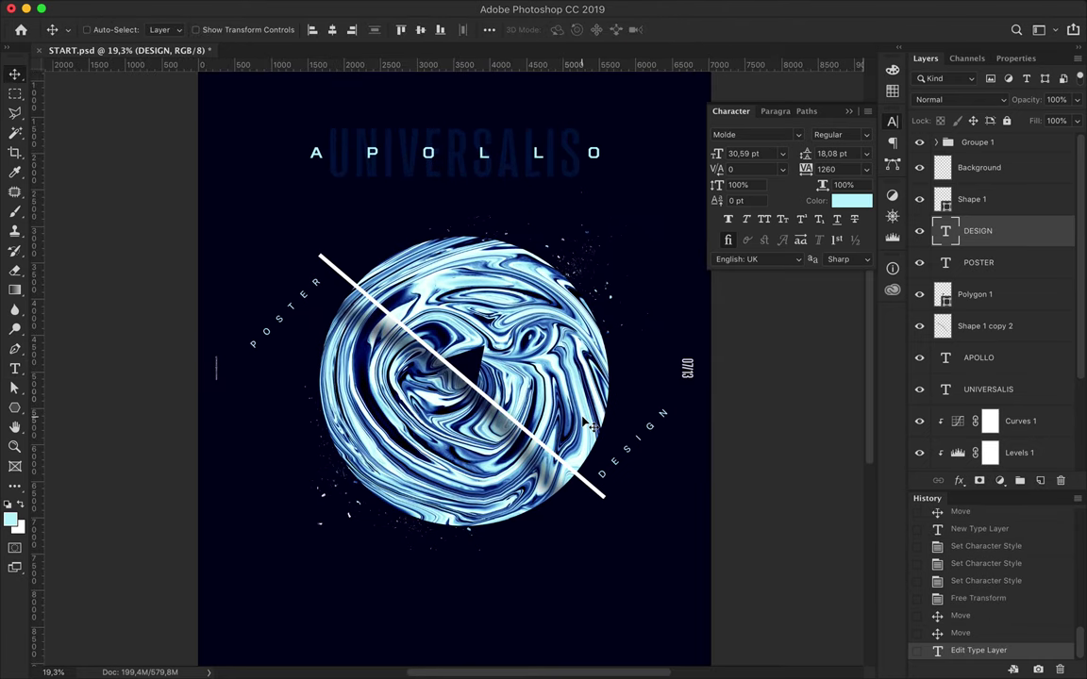
left_click(528, 439)
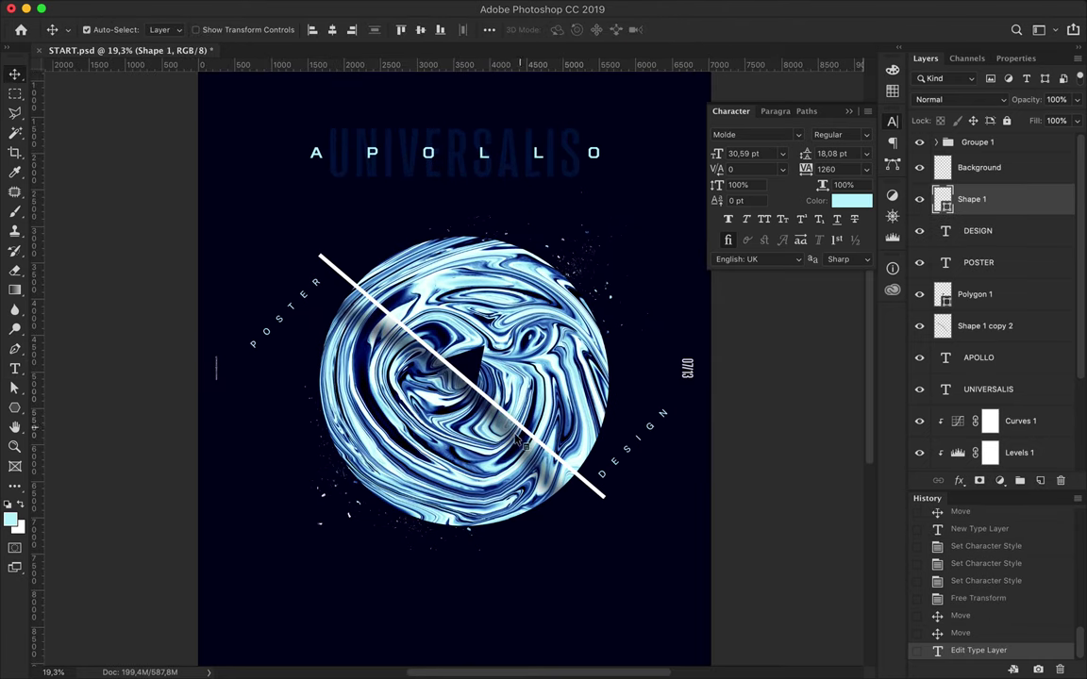
left_click(462, 399, "shift")
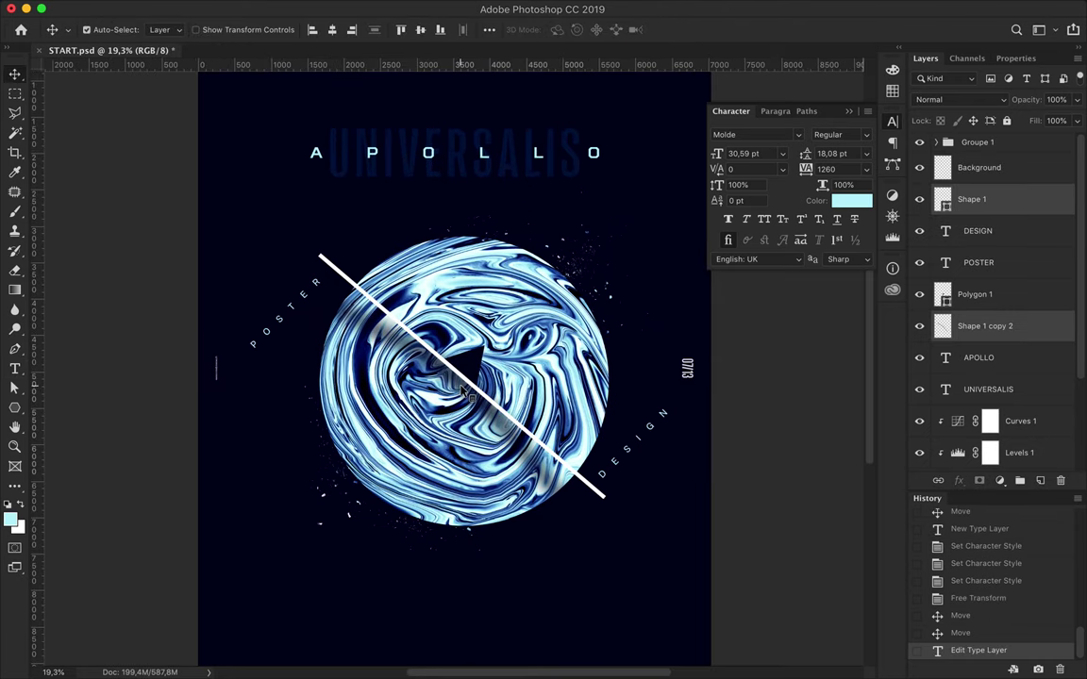
left_click(415, 320, "shift")
Step: Rotate the line, light streak and triangle together about 3° clockwise
key("ctrl+t")
left_click_drag(269, 227, 287, 220)
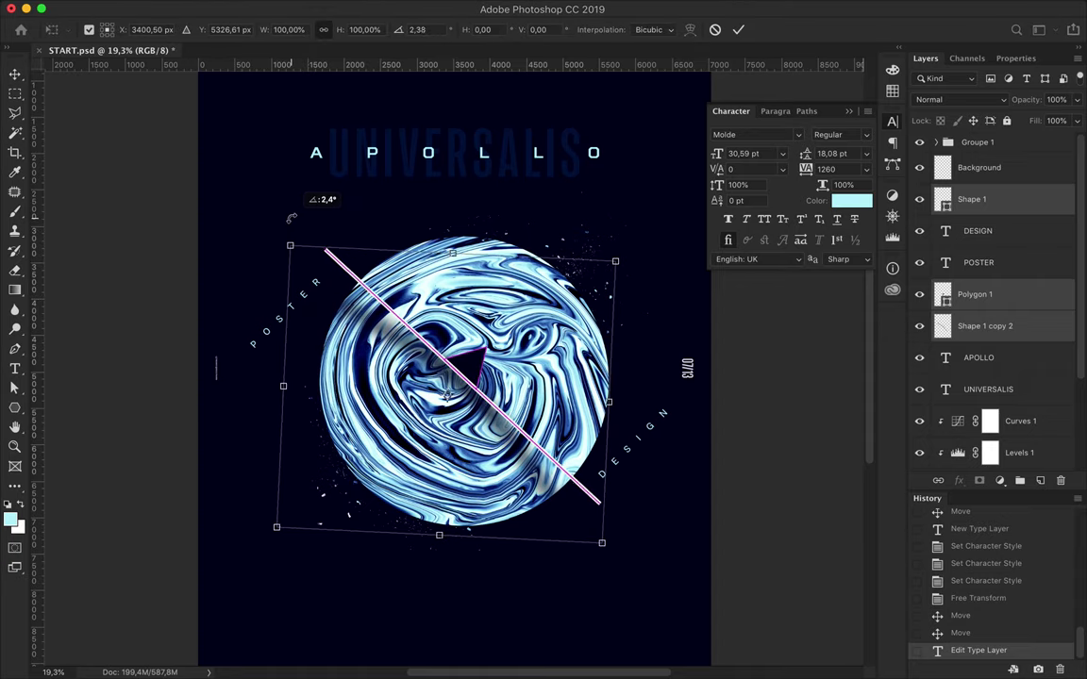
left_click_drag(287, 220, 293, 215)
key("Return")
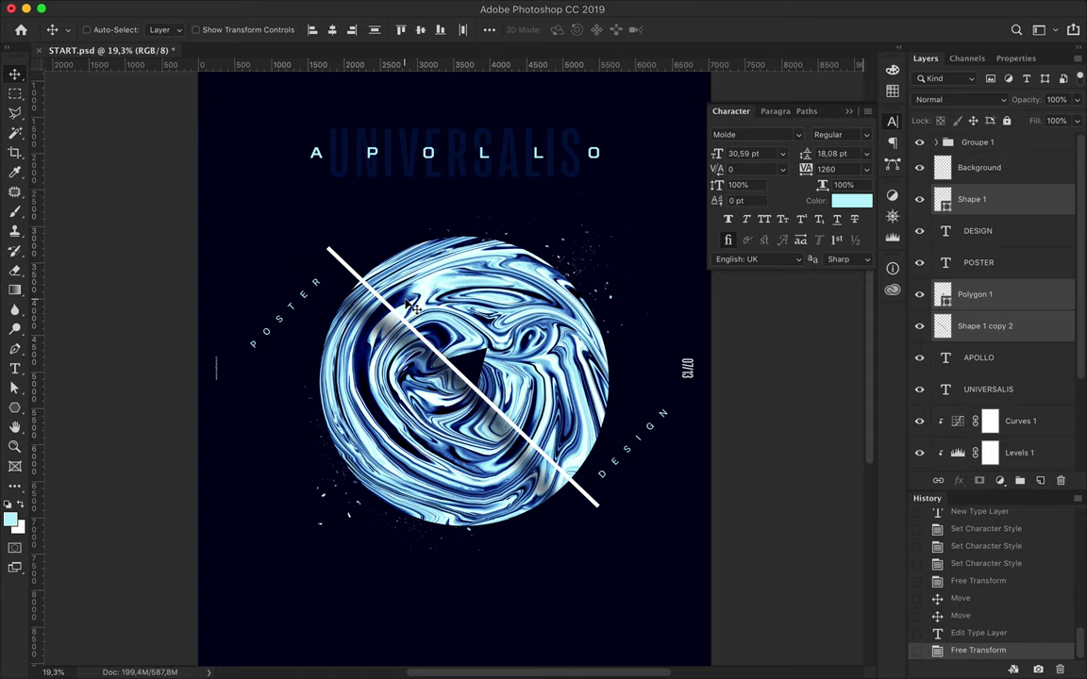
scroll(660, 464, "down", 5)
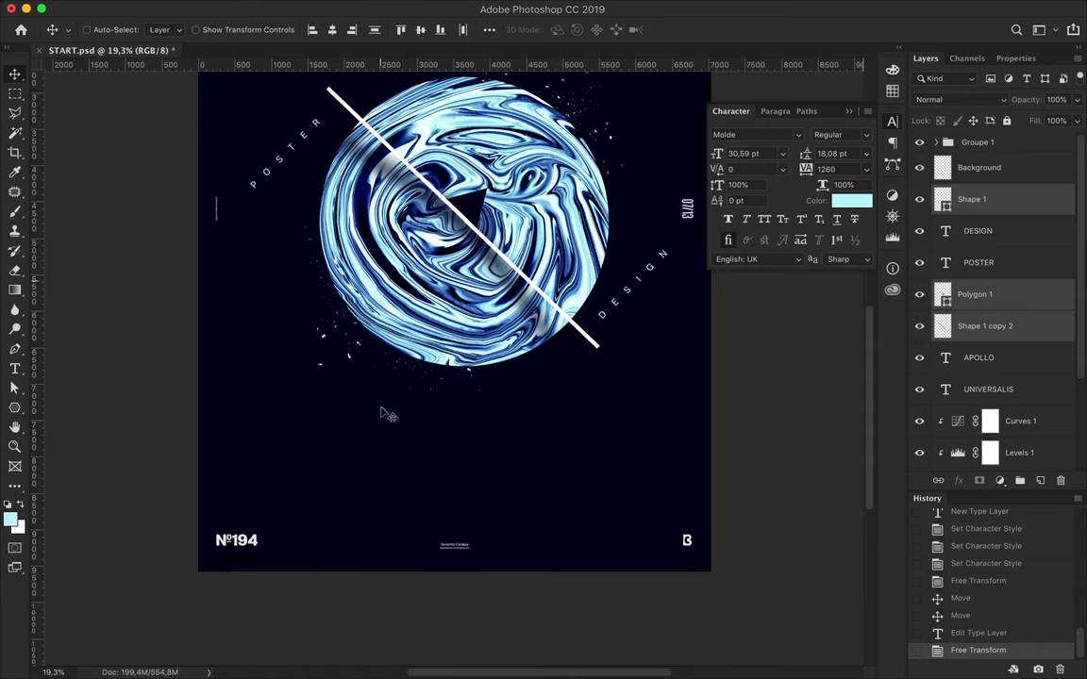
scroll(387, 416, "up", 4)
scroll(387, 415, "up", 5)
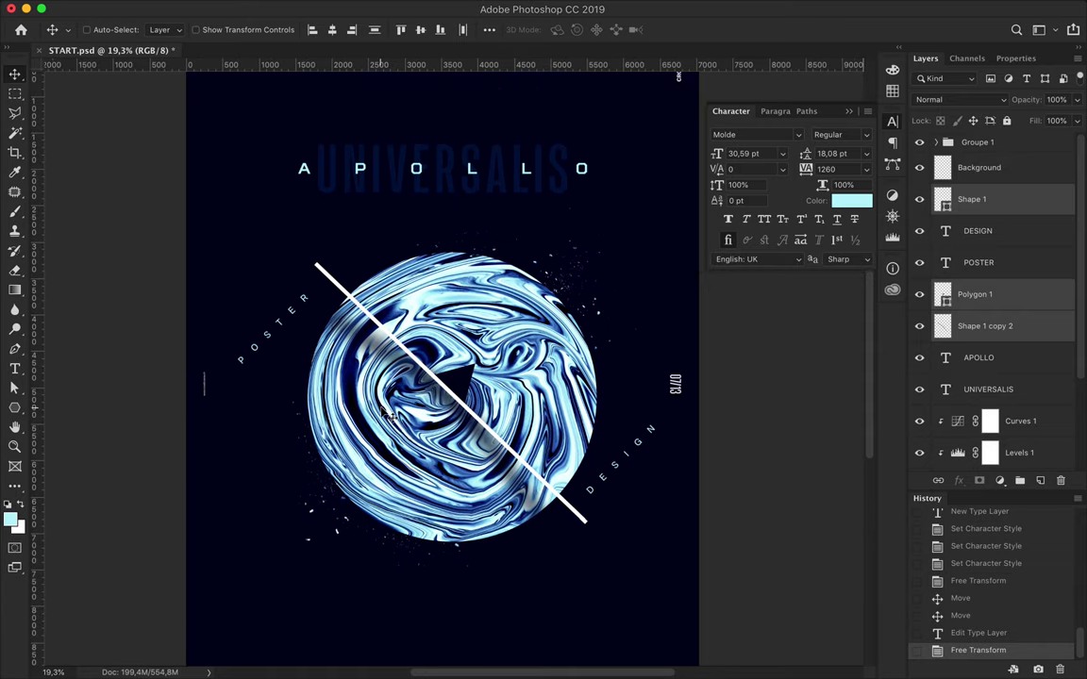
scroll(387, 415, "down", 2)
Step: Copy APOLLO and UNIVERSALIS near the poster bottom and retype them as 365° and #2
left_click(331, 158)
left_click(283, 148, "shift")
left_click_drag(278, 177, 330, 615)
scroll(396, 488, "down", 8)
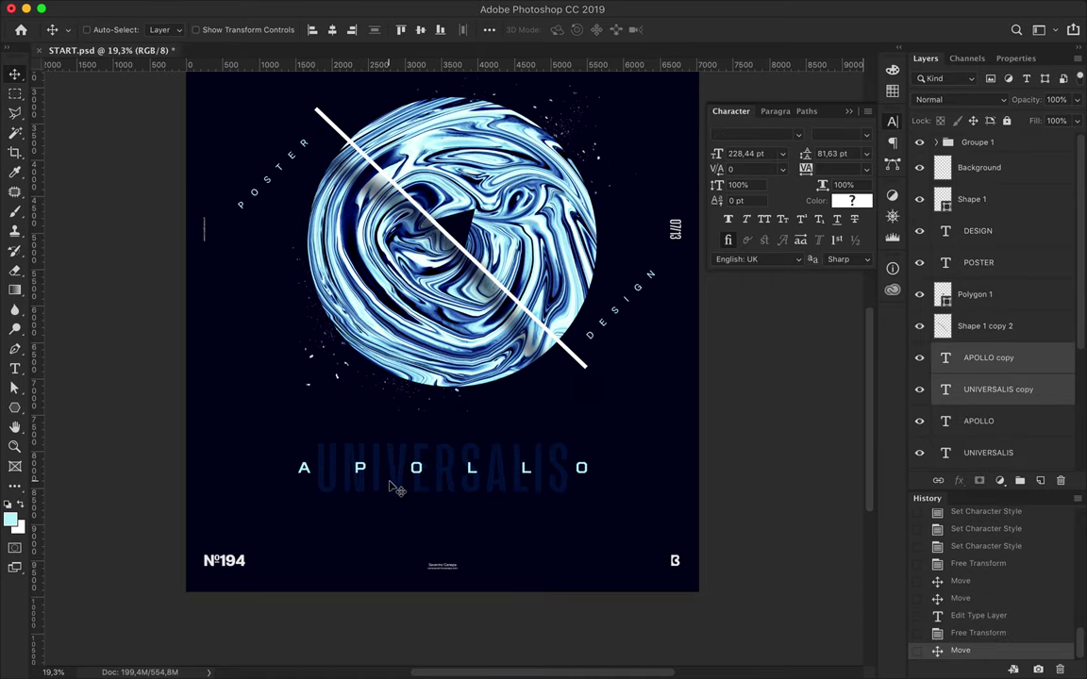
key("t")
double_click(386, 469)
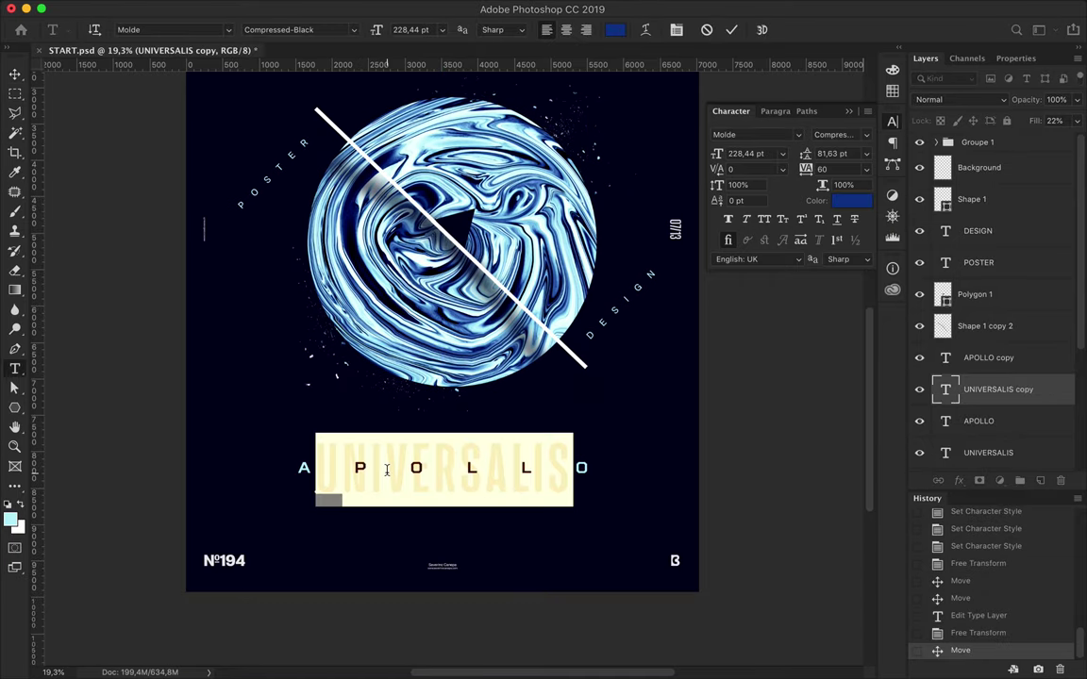
left_click(386, 469)
type("#2")
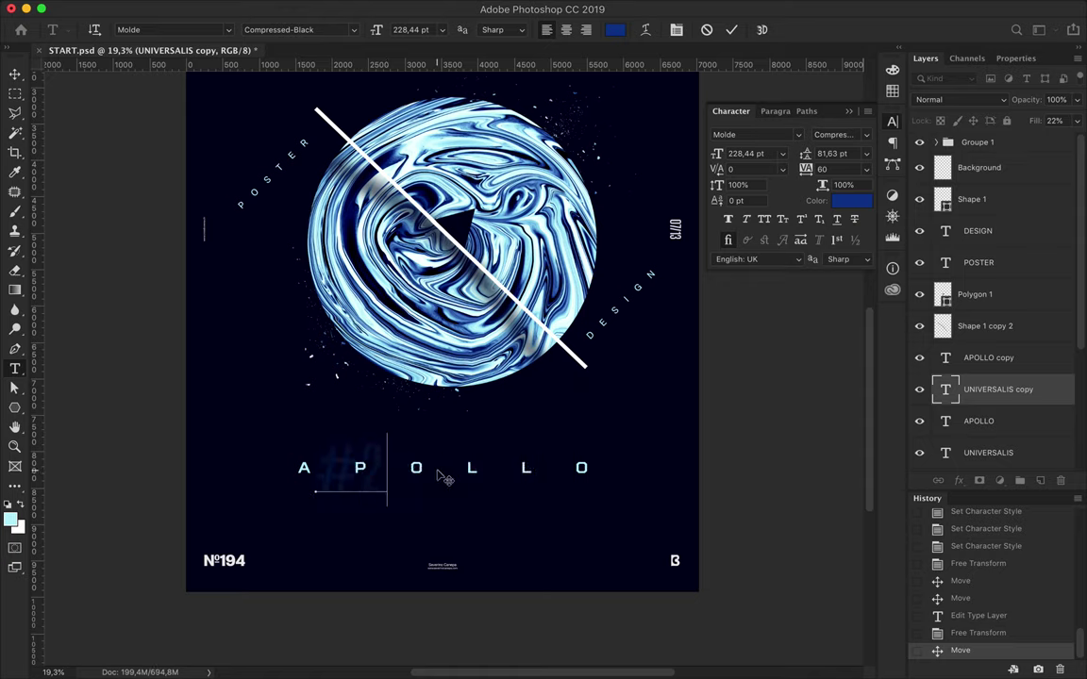
left_click(472, 472)
double_click(498, 466)
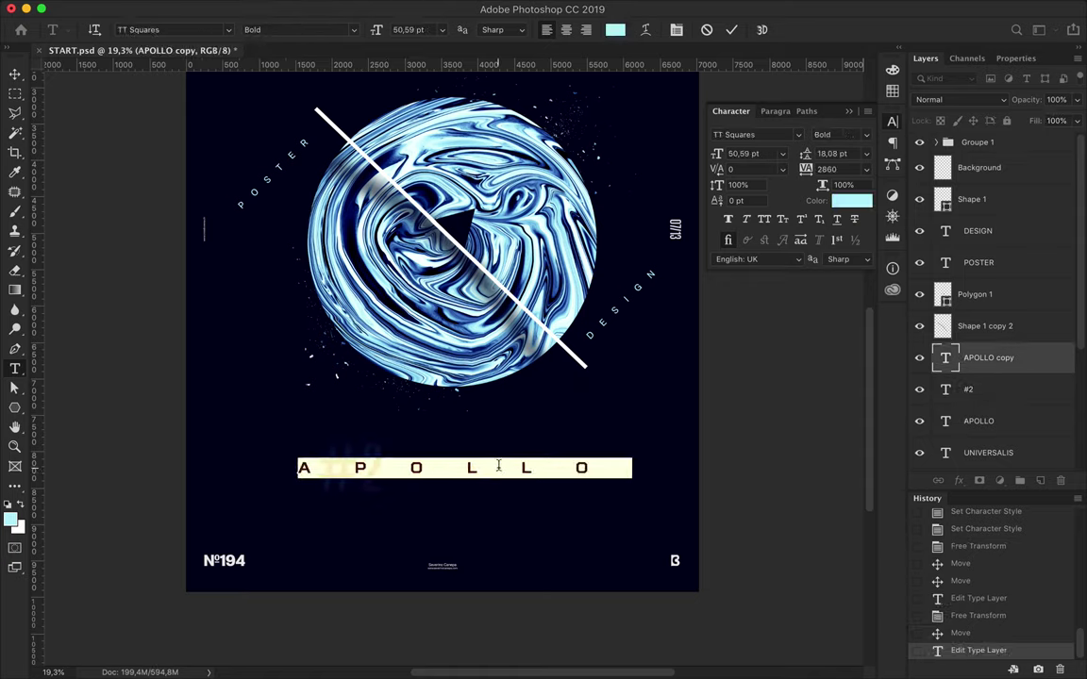
left_click(498, 466)
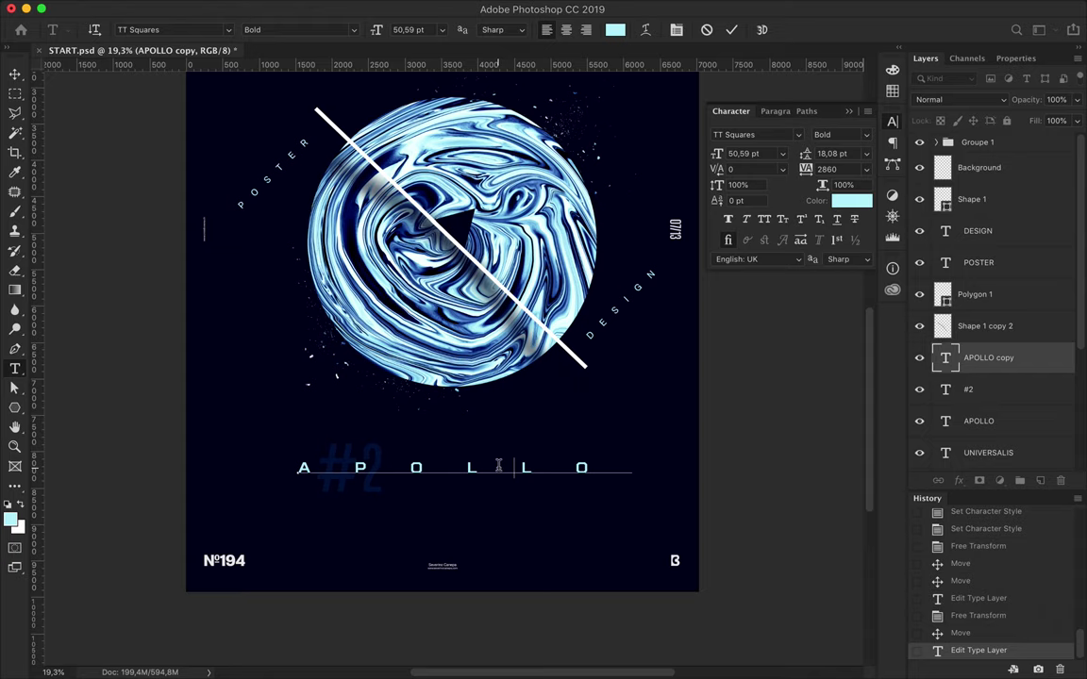
type("365")
key("ctrl+Return")
Step: Centre 365° and #2 horizontally on each other and nudge them into place
key("v")
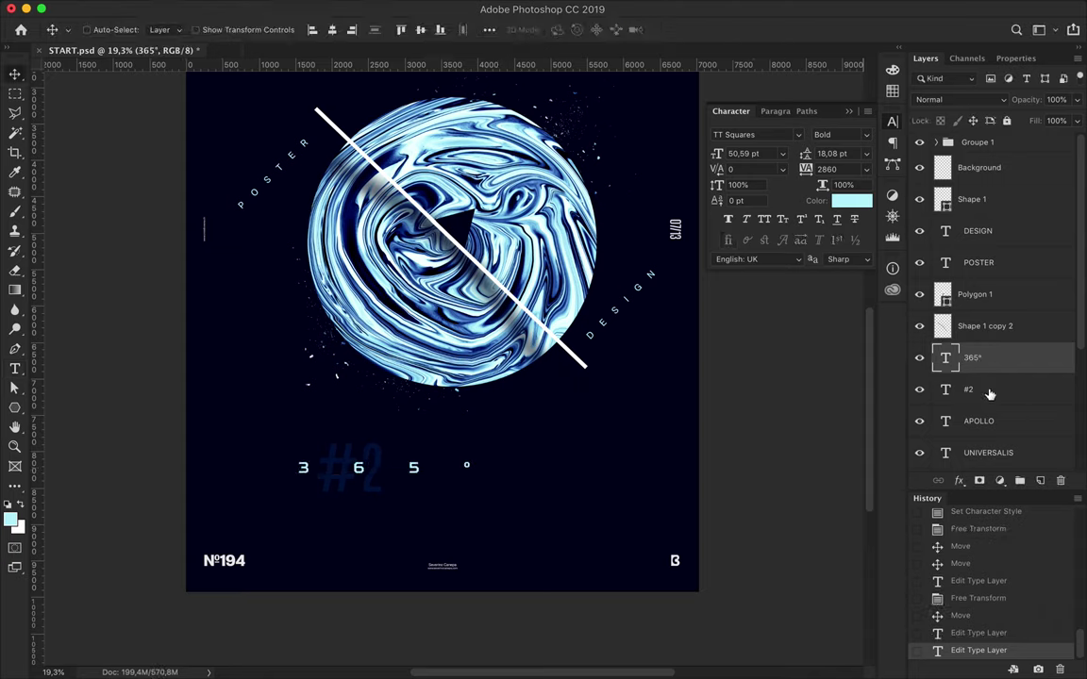
left_click(990, 395, "shift")
left_click(333, 30)
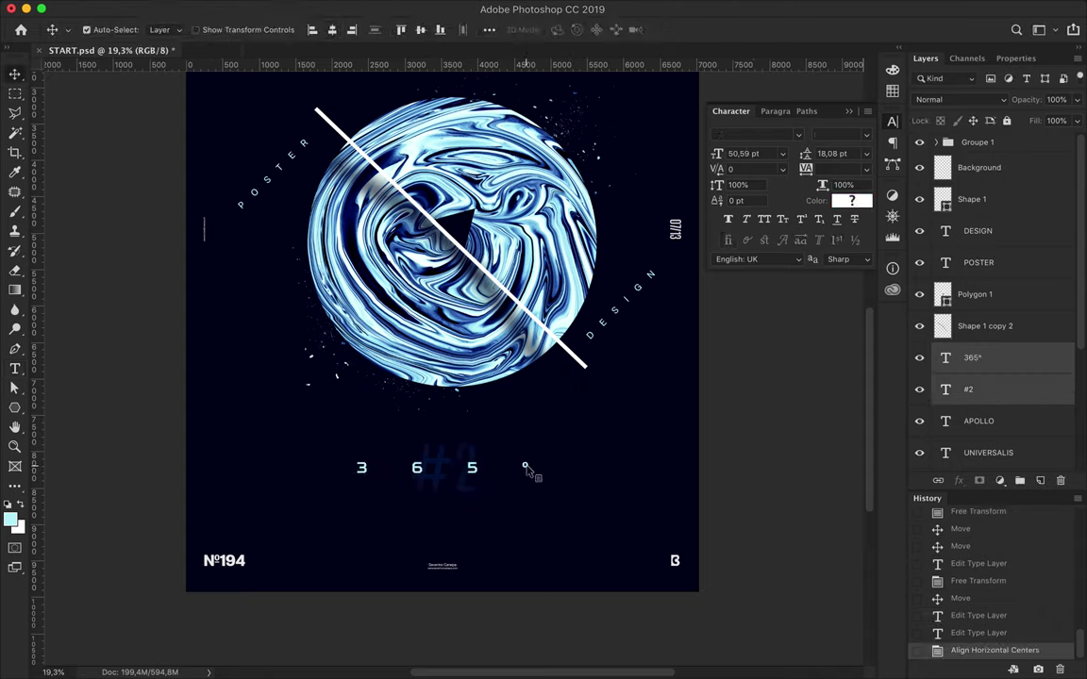
key("Left")
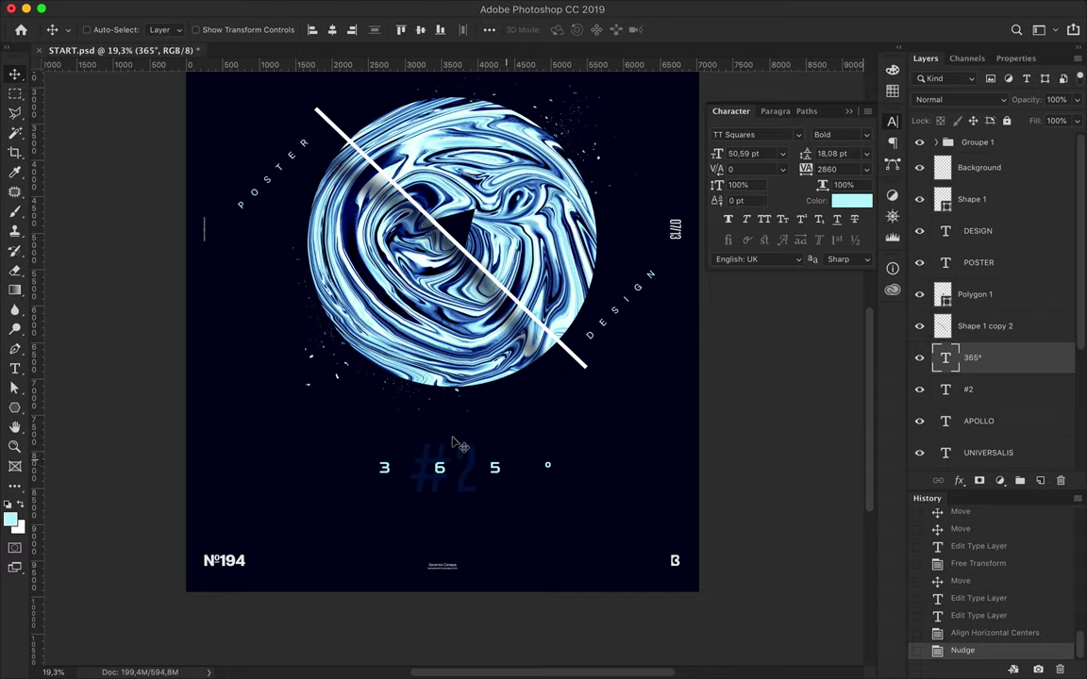
scroll(517, 469, "down", 2)
scroll(990, 331, "down", 3)
left_click(981, 311)
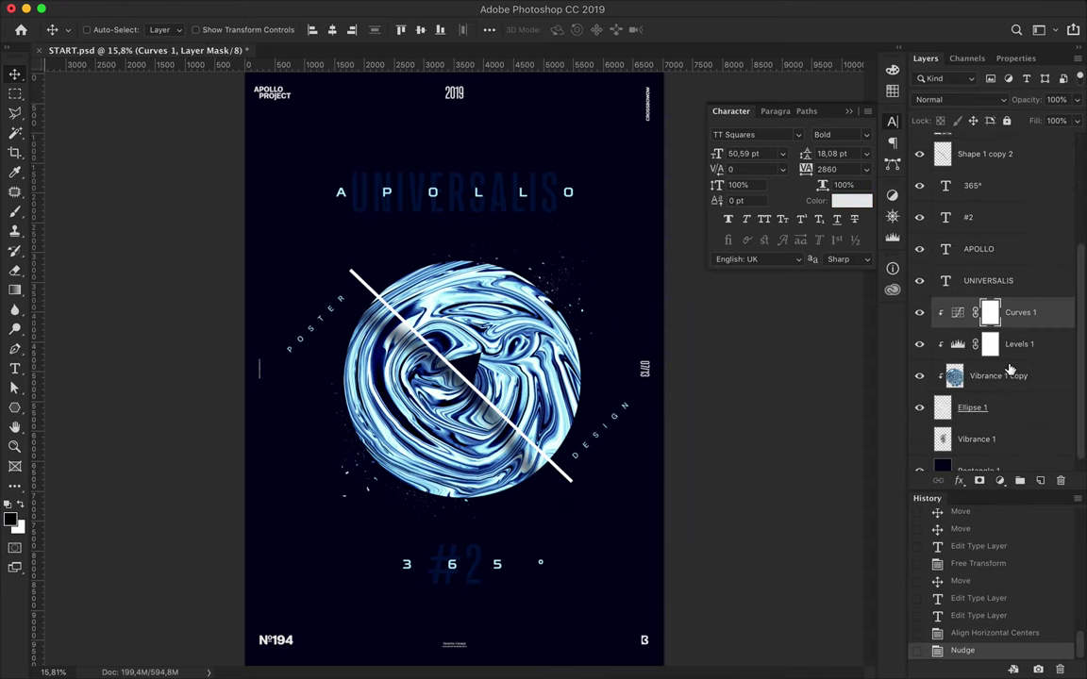
Step: Merge Curves 1 into the swirl, duplicate it above UNIVERSALIS, and copy a horizontal strip
key("ctrl+e")
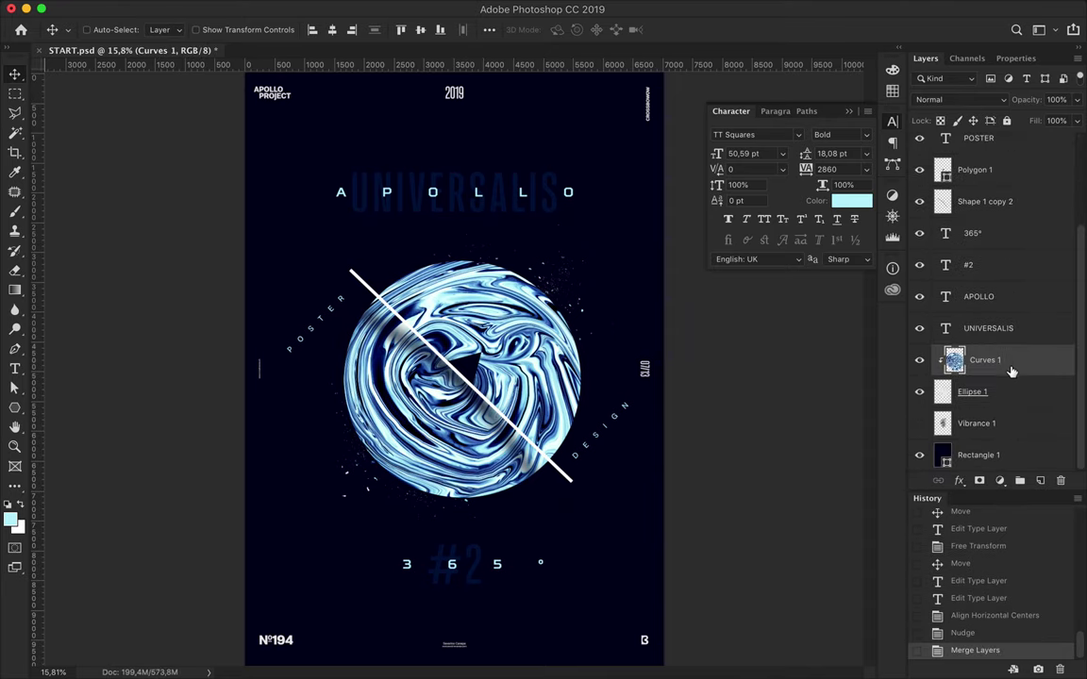
left_click_drag(1010, 371, 982, 323)
key("m")
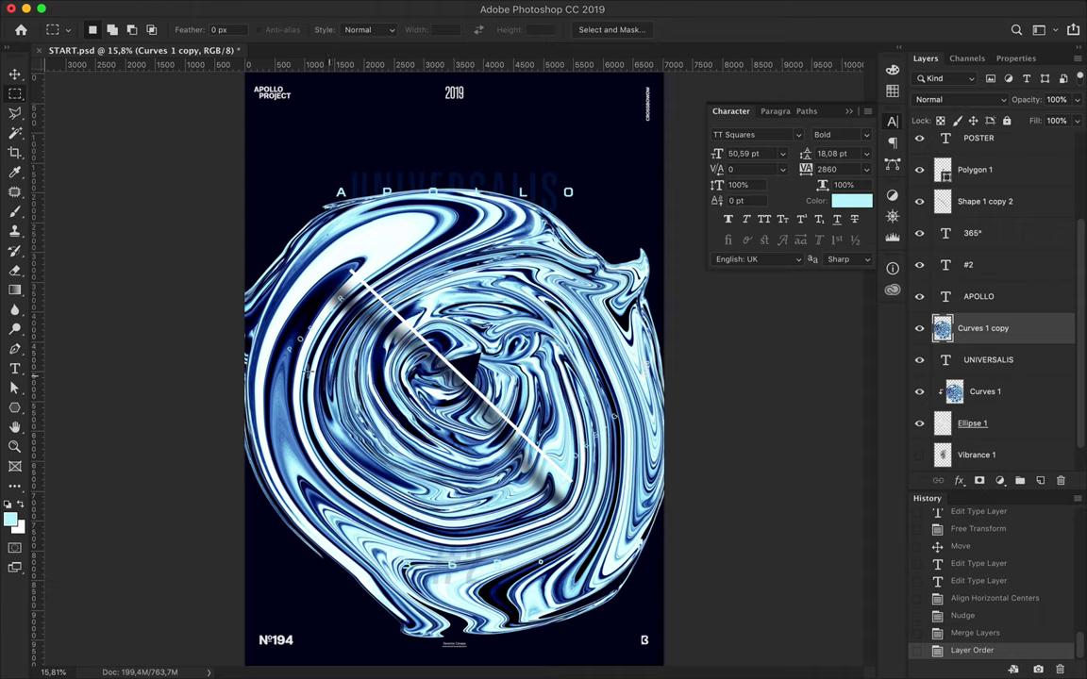
left_click_drag(218, 361, 717, 477)
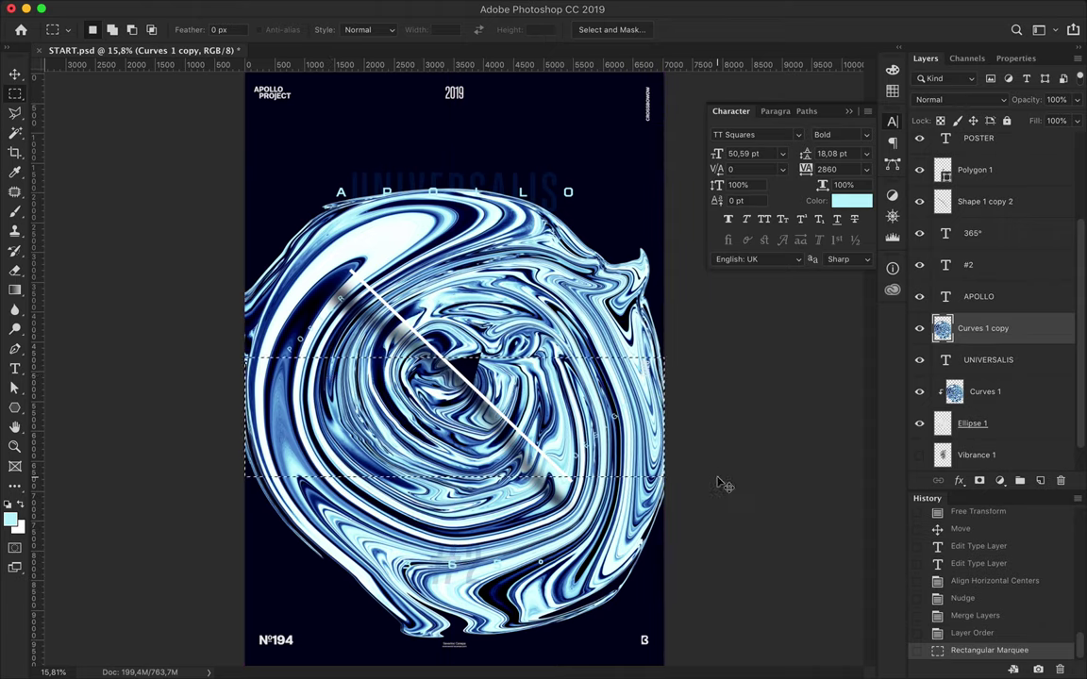
key("ctrl+c")
key("ctrl+v")
Step: Move the pasted swirl strips up to the poster's top corners
key("v")
key("ctrl+comma")
mouse_move(651, 412)
left_mouse_down()
mouse_move(278, 194)
mouse_move(621, 203)
left_mouse_up()
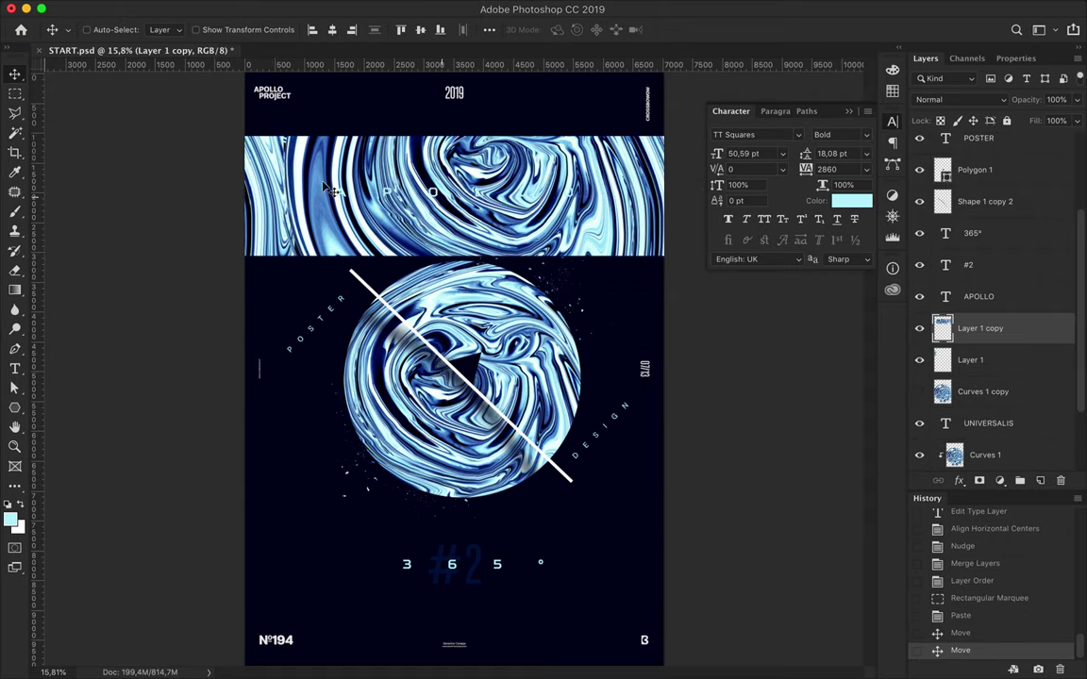
left_click_drag(621, 203, 638, 201)
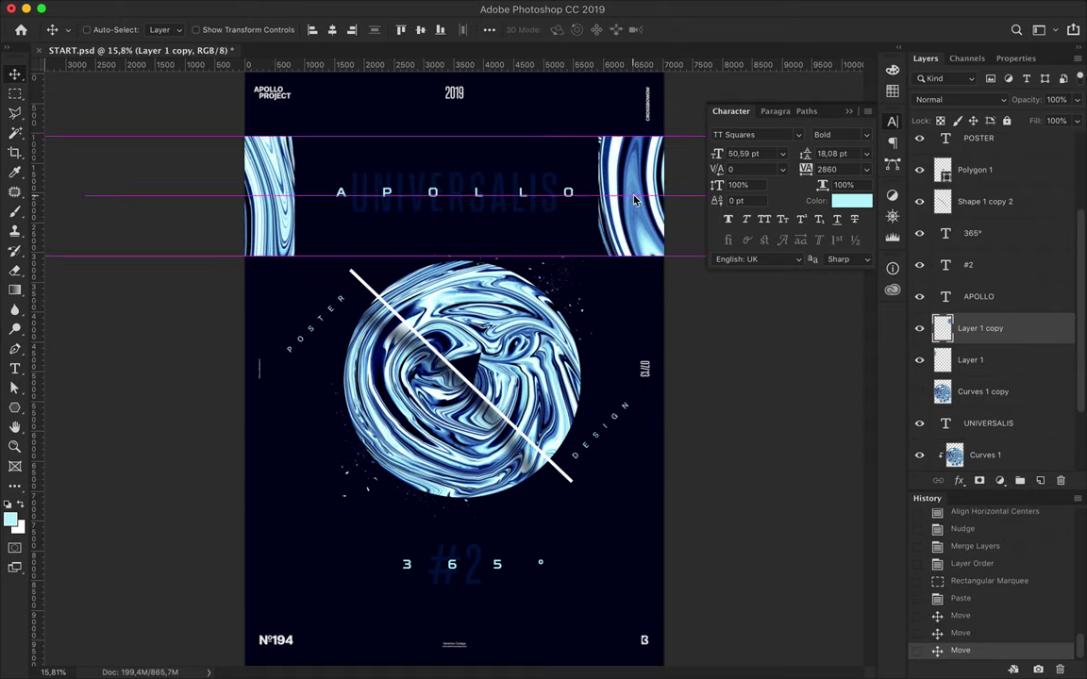
Step: Rotate a strip copy 90° down the left edge and copy it to the right edge
mouse_move(637, 201)
left_mouse_down()
mouse_move(236, 525)
mouse_move(424, 327)
left_mouse_up()
key("ctrl+t")
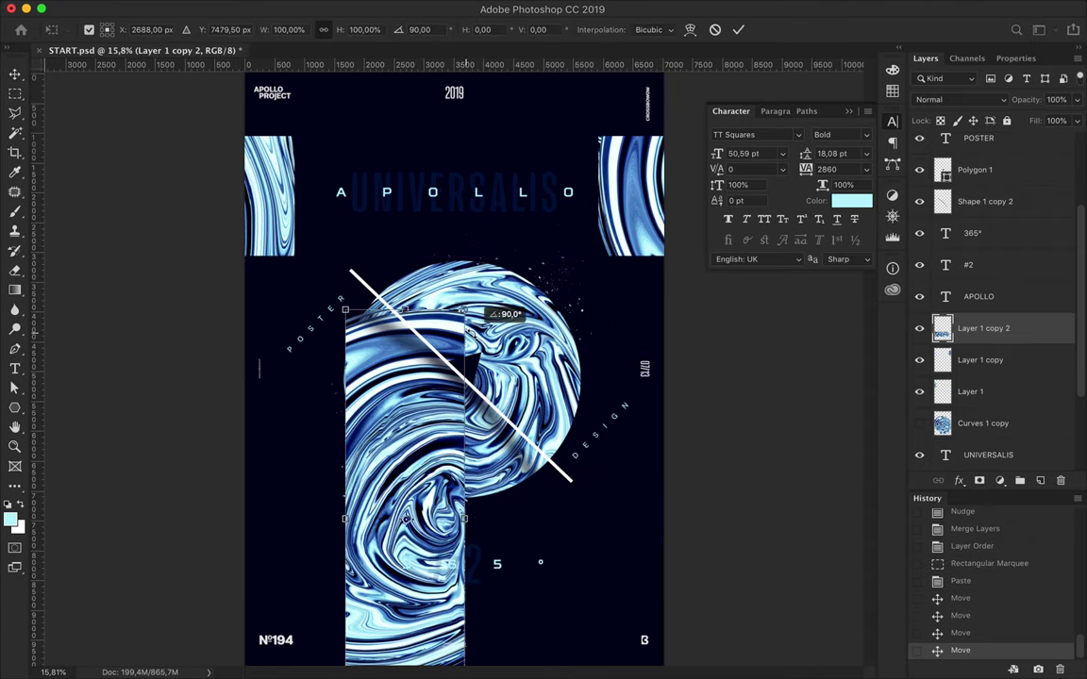
left_click_drag(424, 431, 235, 430)
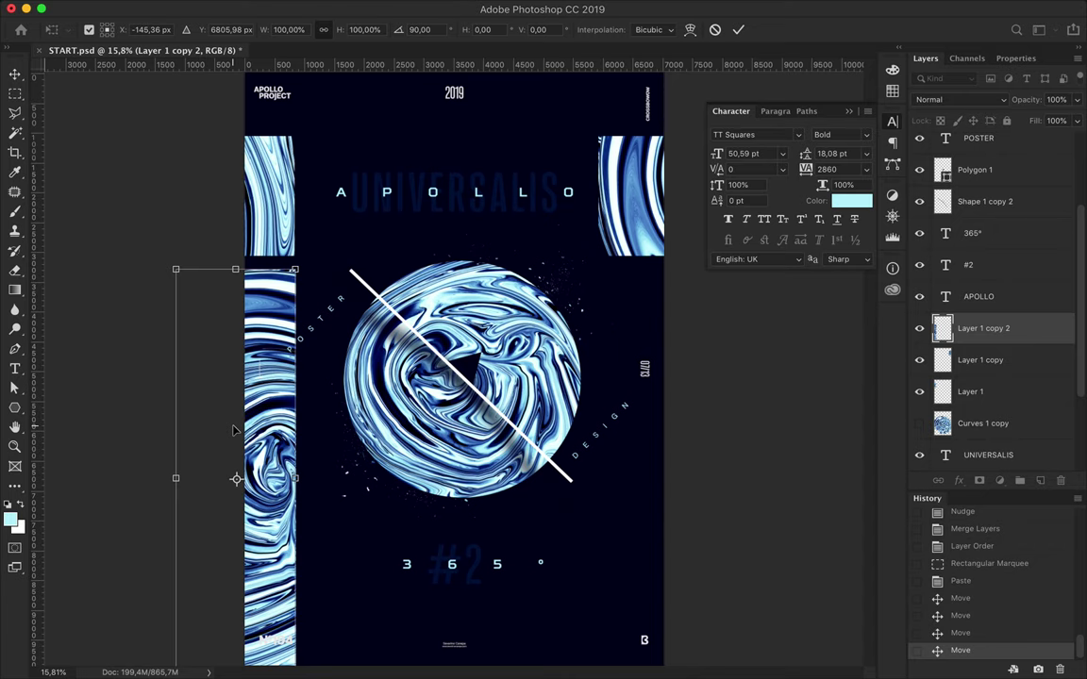
key("Return")
left_click_drag(277, 435, 692, 452)
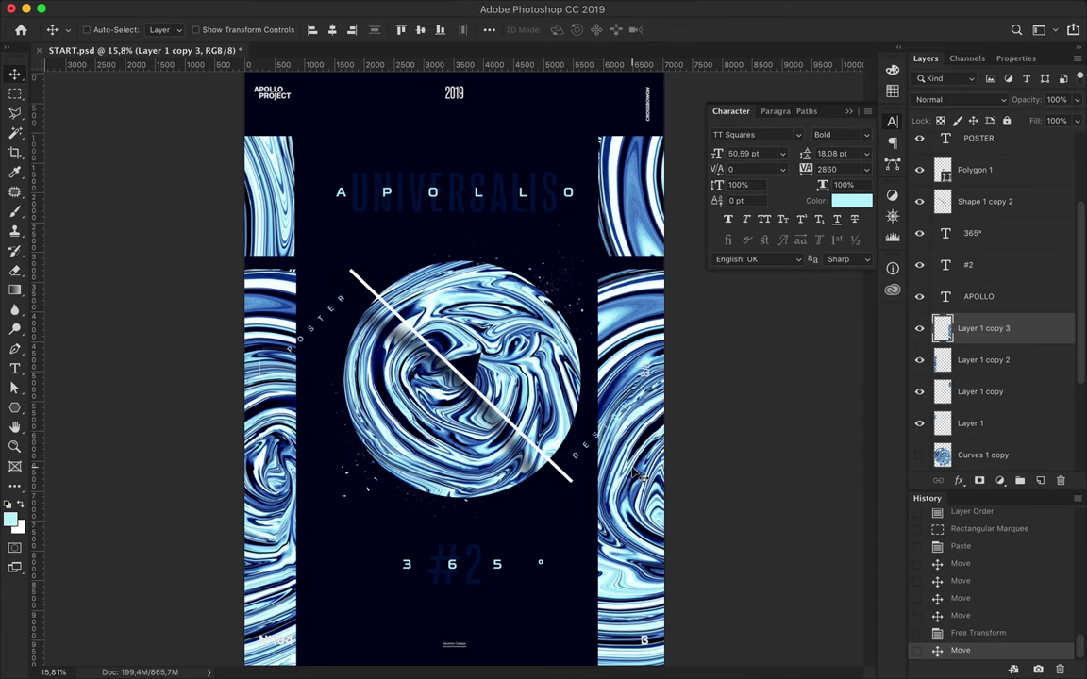
left_click(963, 360)
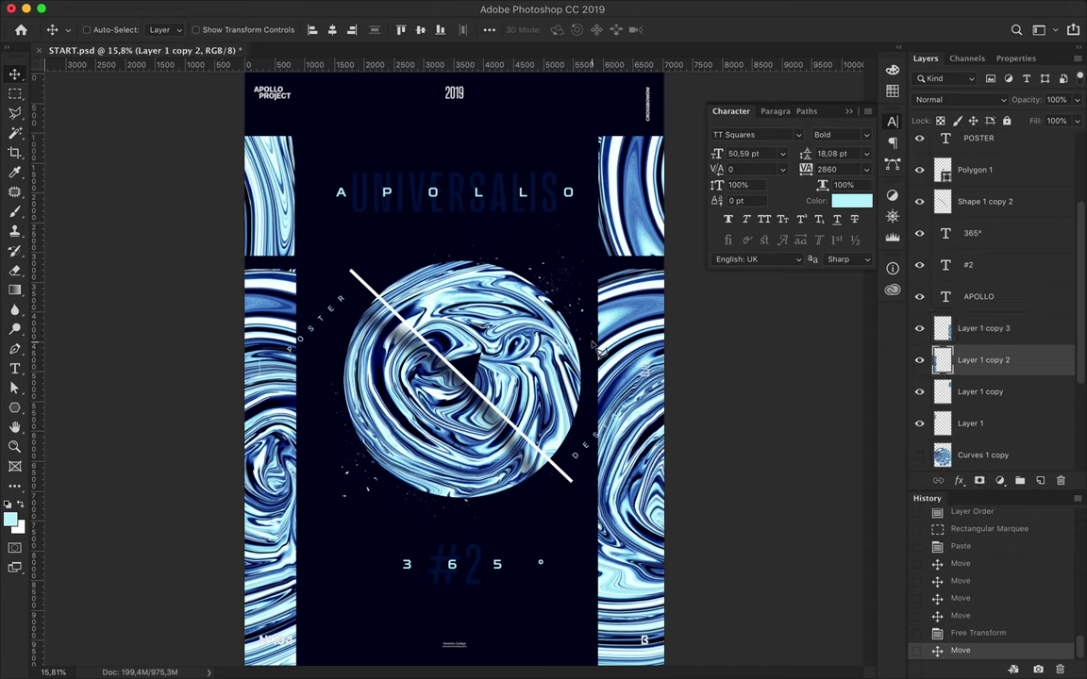
Step: Lasso the middle strip area and delete it on both marble strip layers
key("l")
left_click(143, 399)
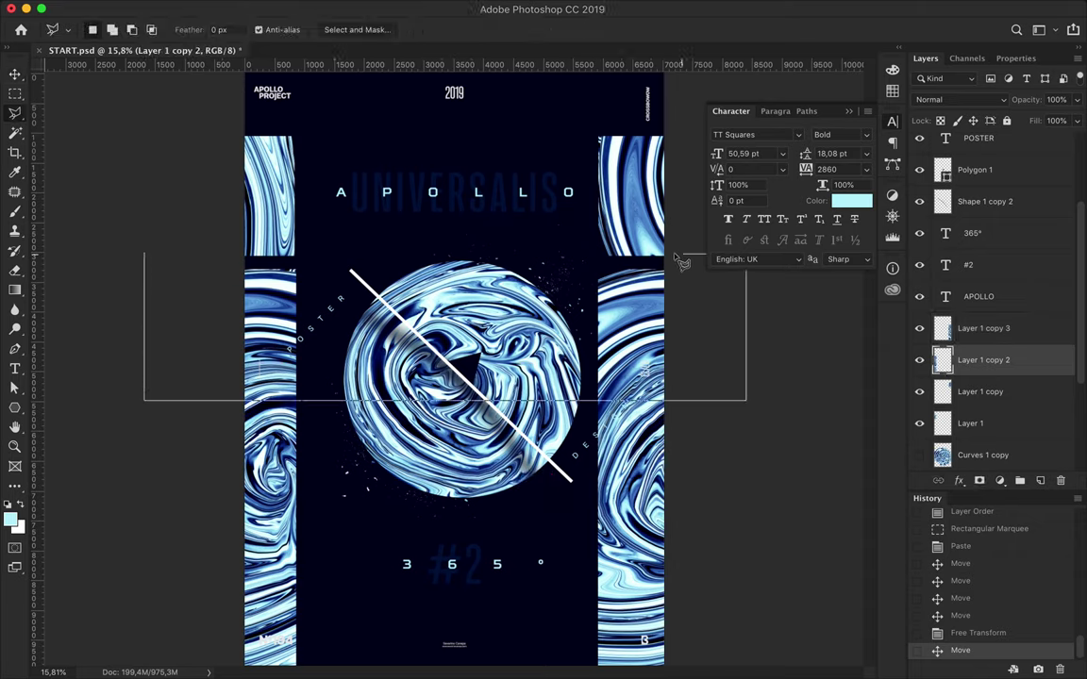
left_click(143, 253)
key("Delete")
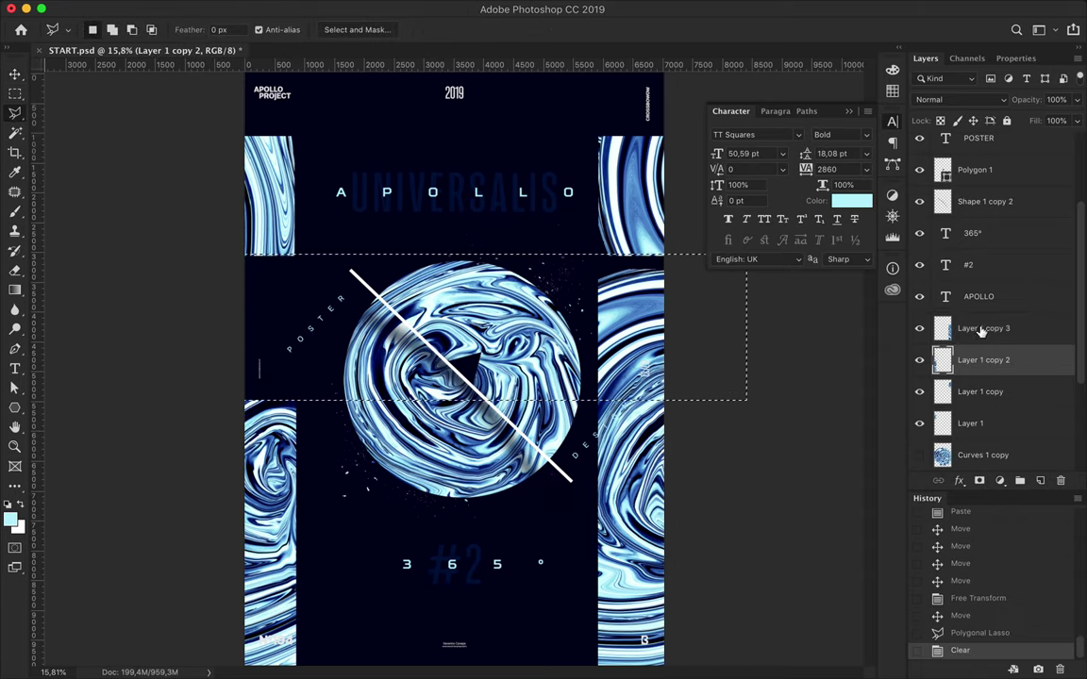
key("alt+bracketright")
key("Delete")
Step: Lasso the bottom strip area and clear it on both strip layers
left_click(108, 593)
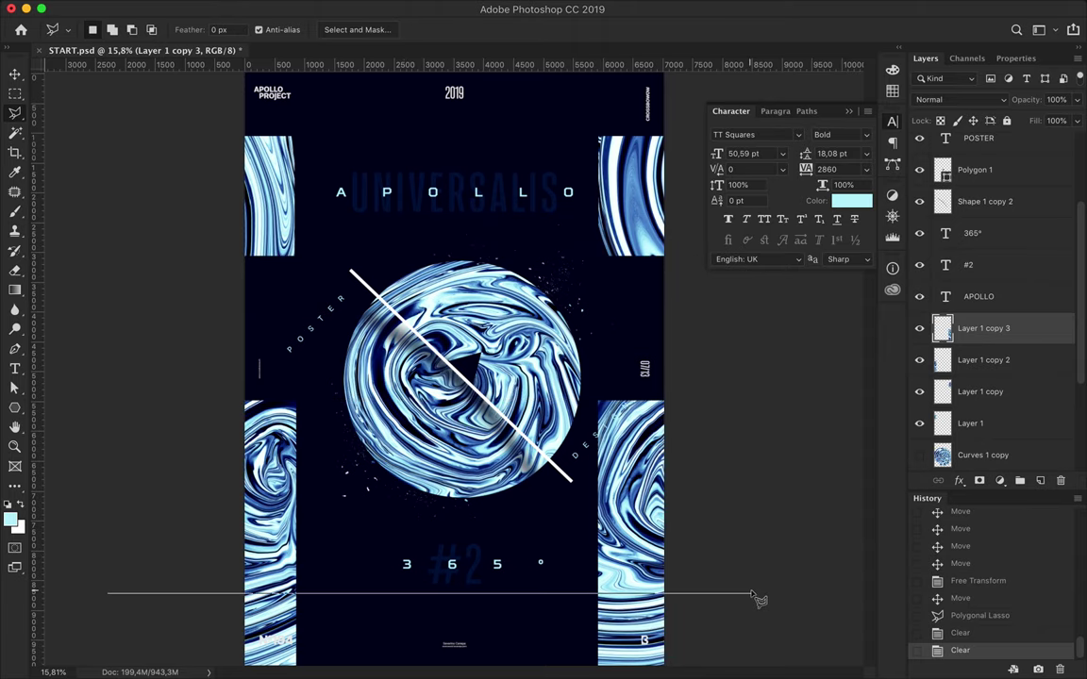
left_click(754, 596)
scroll(745, 632, "down", 2)
left_click(725, 642)
left_click(143, 643)
left_click(144, 583)
left_click(164, 589)
key("Delete")
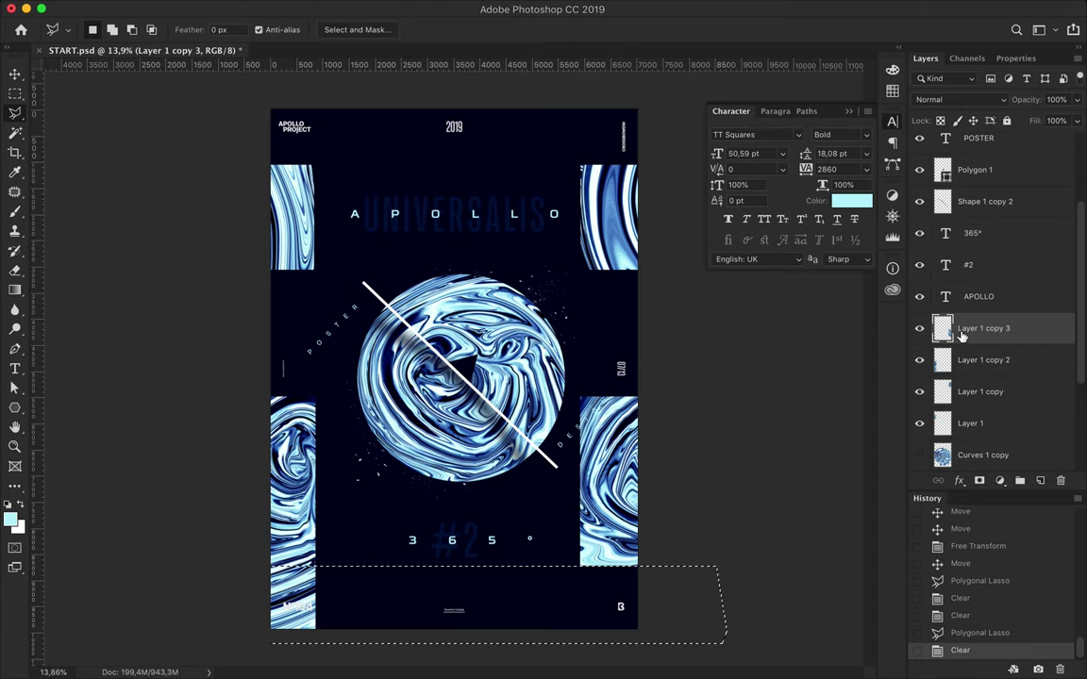
left_click(983, 360)
key("Delete")
key("Delete")
left_click(655, 234)
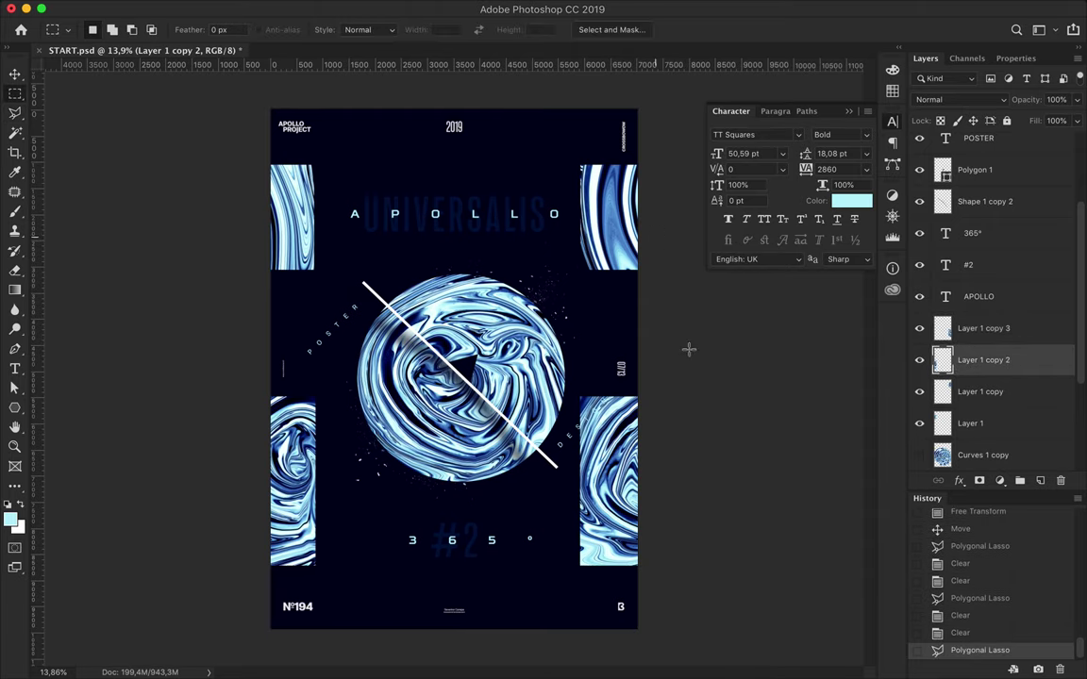
Step: Slide the lower marble strips sideways into new positions
key("v")
mouse_move(316, 449)
left_mouse_down()
mouse_move(640, 498)
mouse_move(613, 498)
left_mouse_up()
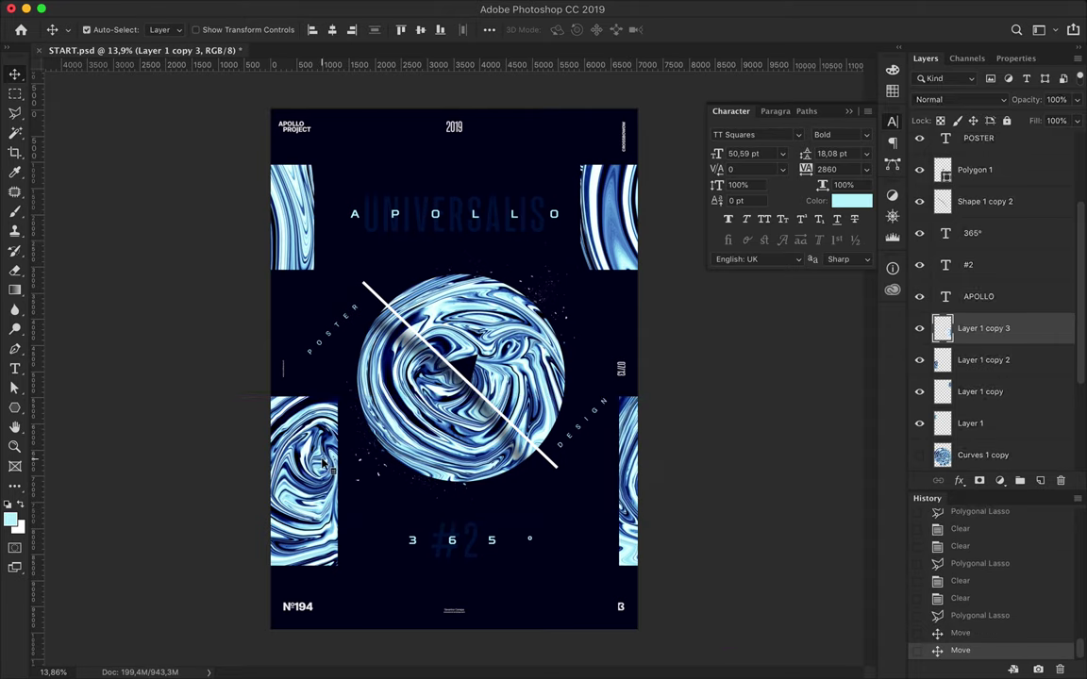
left_click_drag(293, 420, 321, 443)
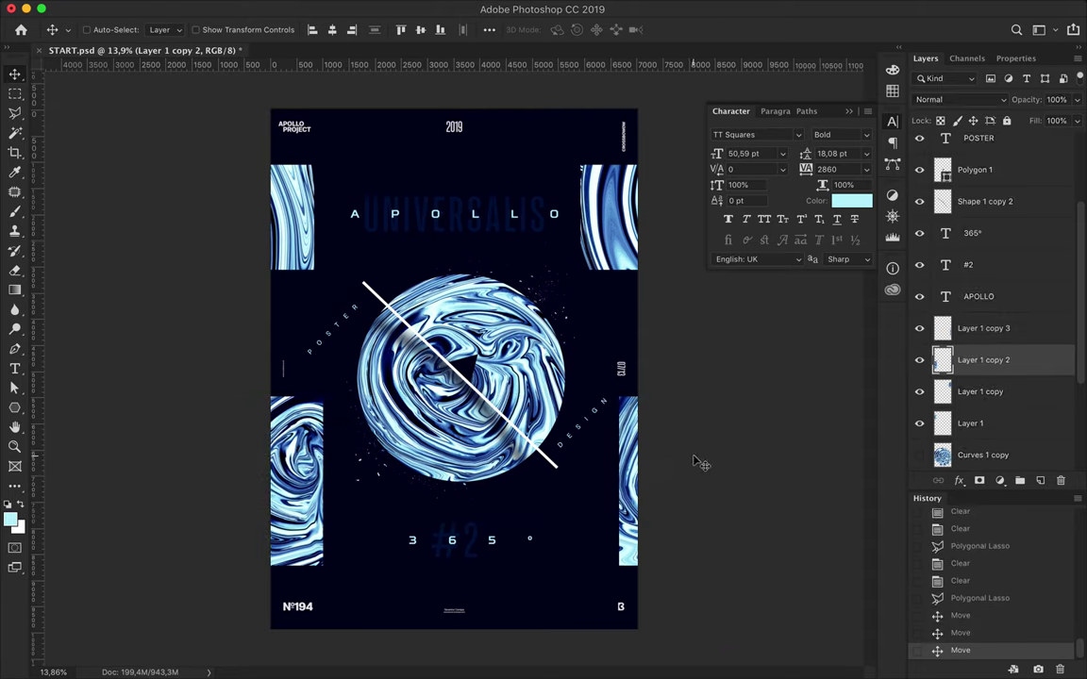
Step: Add a new empty Layer 2 directly above the Rectangle 1 background layer
key("b")
scroll(981, 434, "down", 1)
scroll(981, 434, "down", 4)
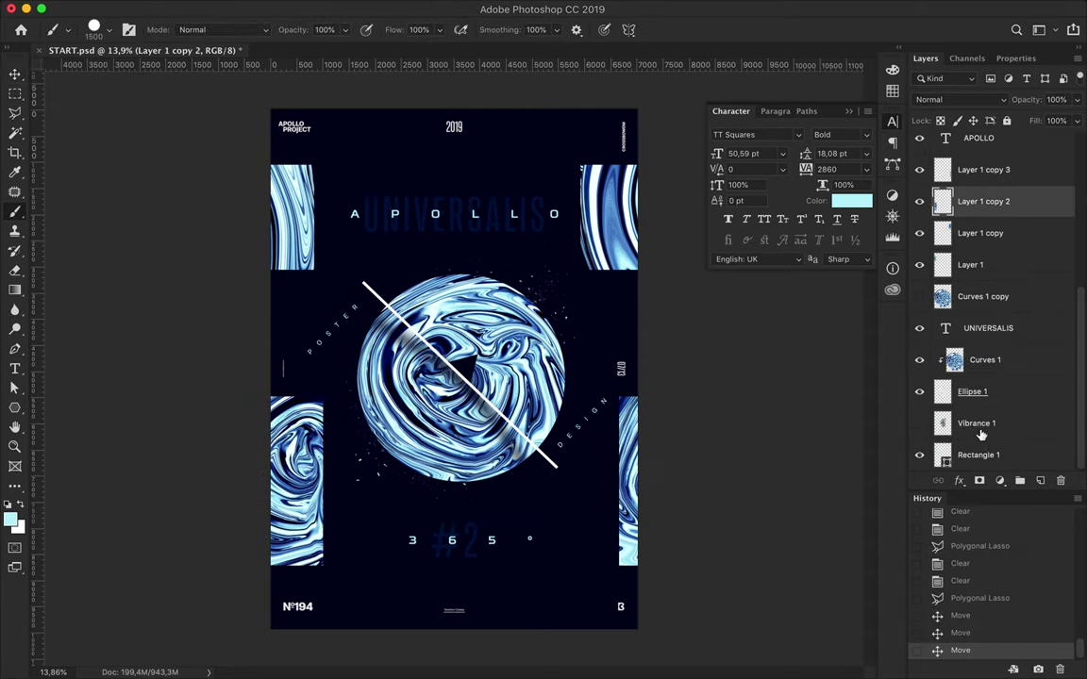
left_click(993, 456)
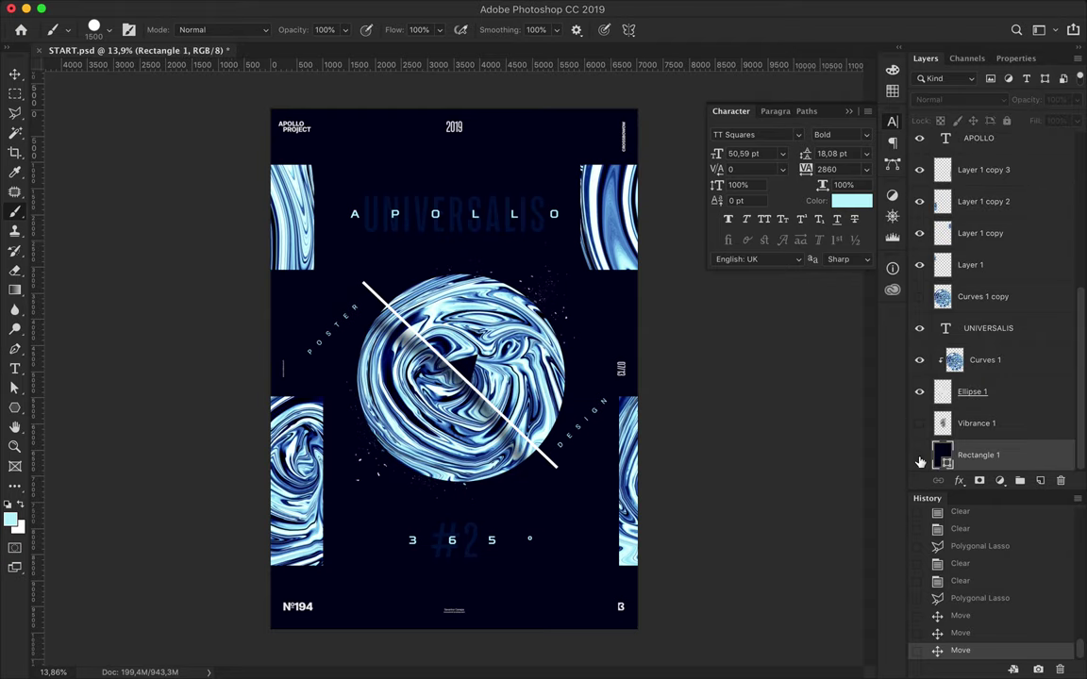
key("ctrl+shift+alt+n")
left_click(108, 29)
left_click(109, 30)
left_click(109, 29)
scroll(233, 369, "down", 5)
scroll(88, 315, "down", 5)
Step: Choose the last T9 Dirty Sprays brush, select Ellipse 1, and undo two trial dabs
scroll(87, 315, "down", 5)
scroll(232, 375, "down", 5)
scroll(232, 375, "down", 5)
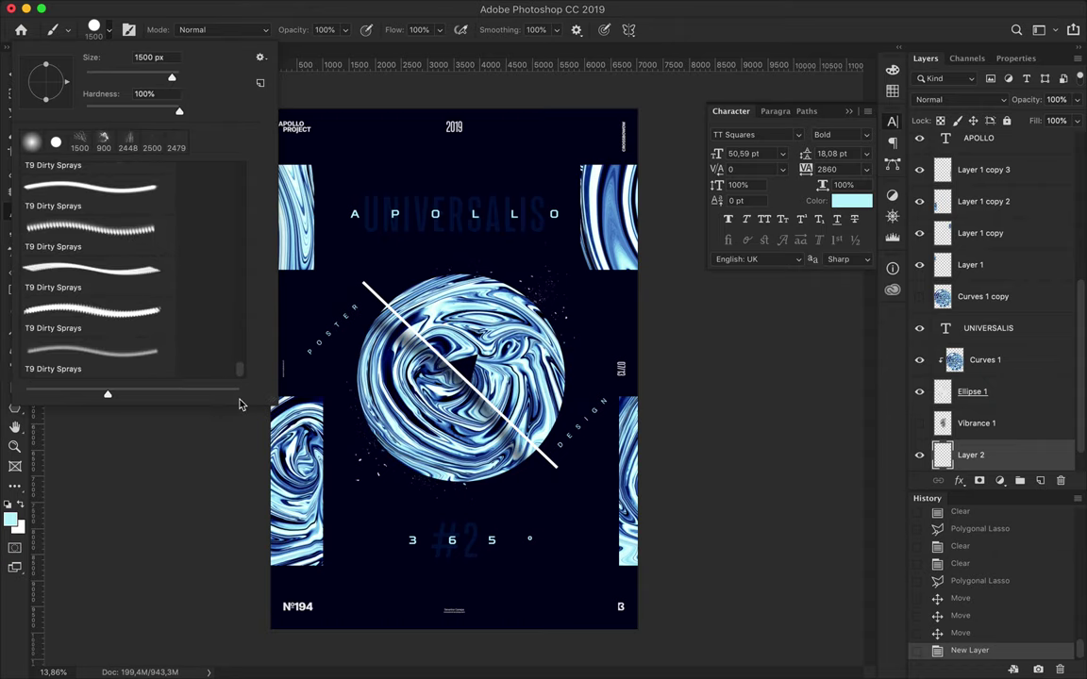
left_click(103, 356)
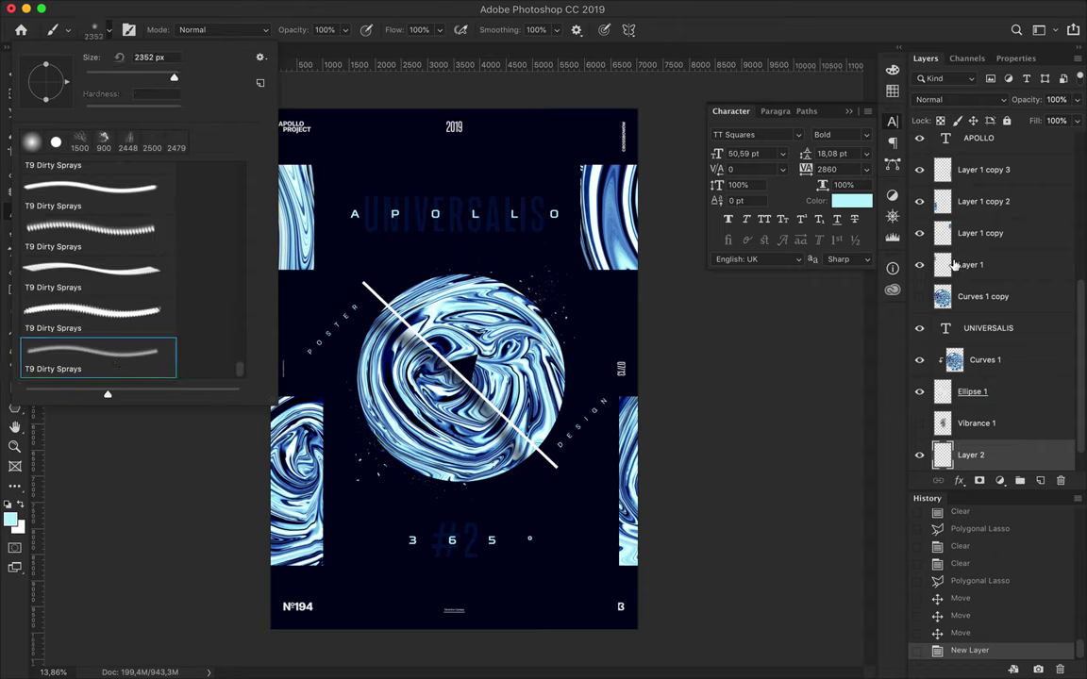
scroll(955, 265, "up", 5)
scroll(954, 265, "down", 4)
scroll(998, 396, "down", 3)
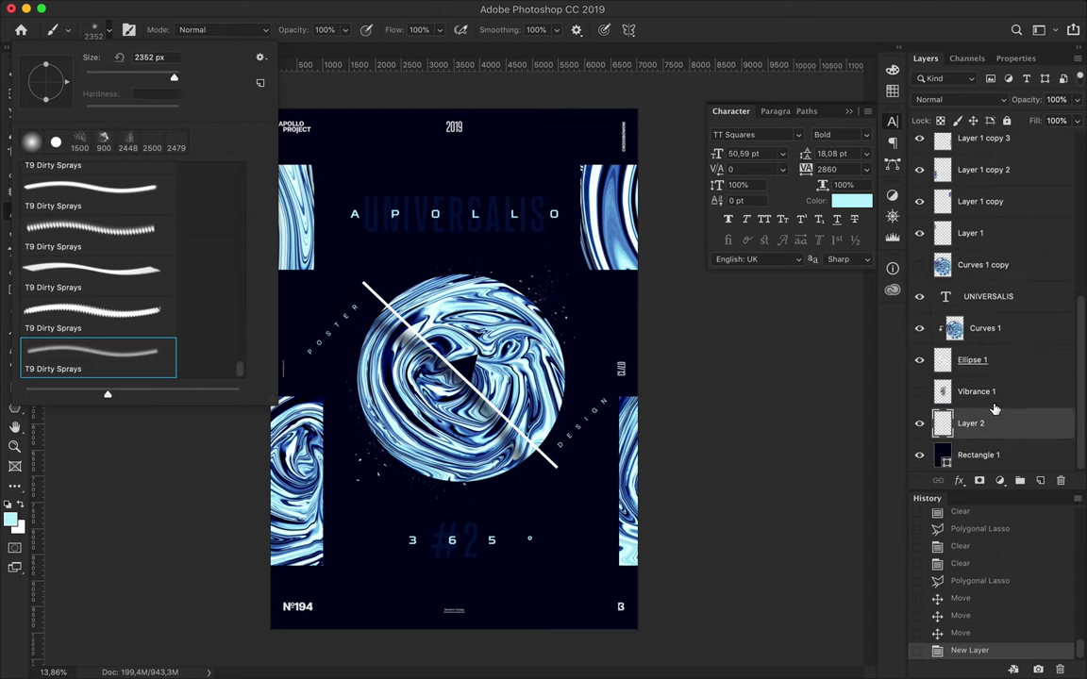
left_click(439, 481)
left_click(357, 420)
left_click(363, 400)
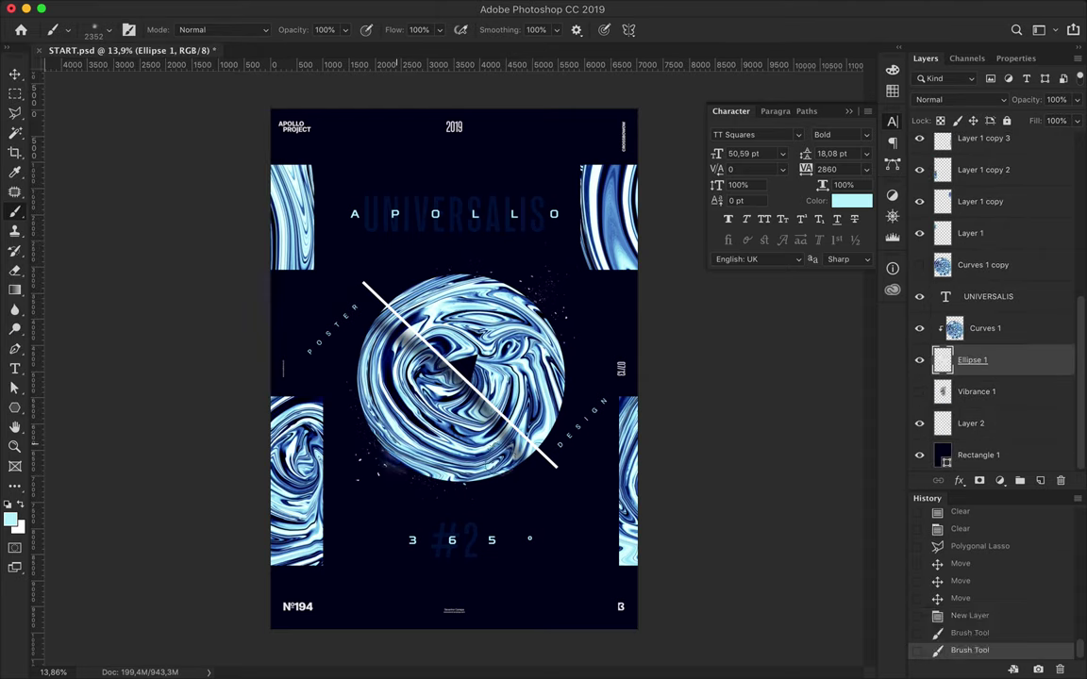
key("ctrl+z")
key("ctrl+z")
Step: Set the foreground to white and dab particle sprays around the circle, undoing the last ones
left_click(12, 520)
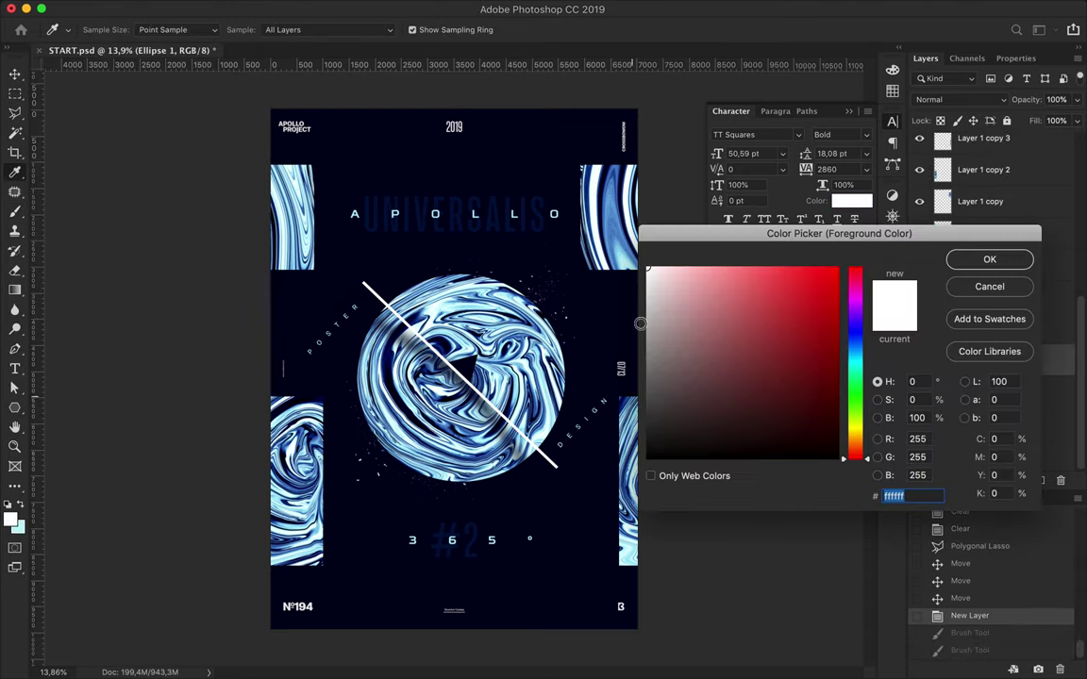
key("Return")
scroll(420, 413, "up", 5)
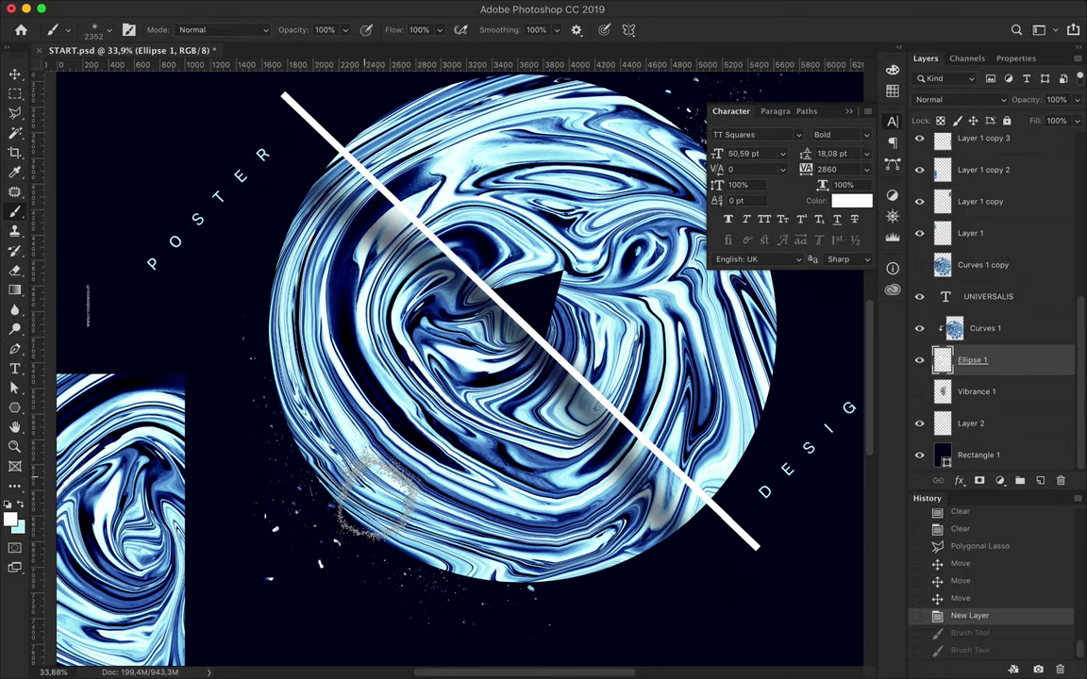
left_click(373, 495)
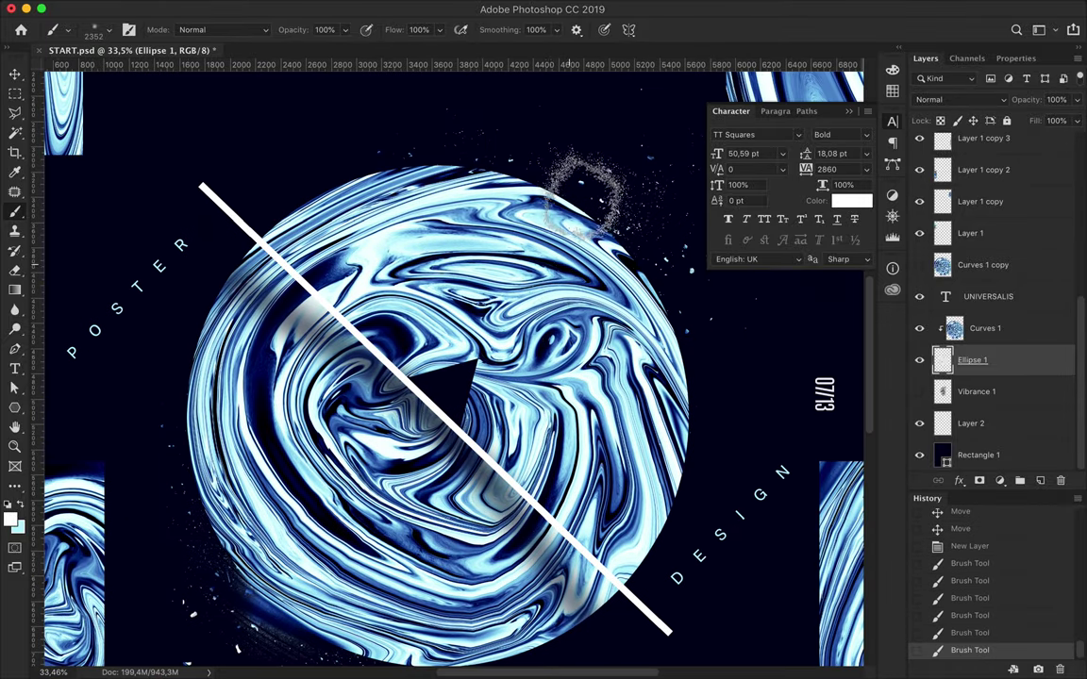
left_click(556, 189)
left_click(518, 203)
left_click(547, 189)
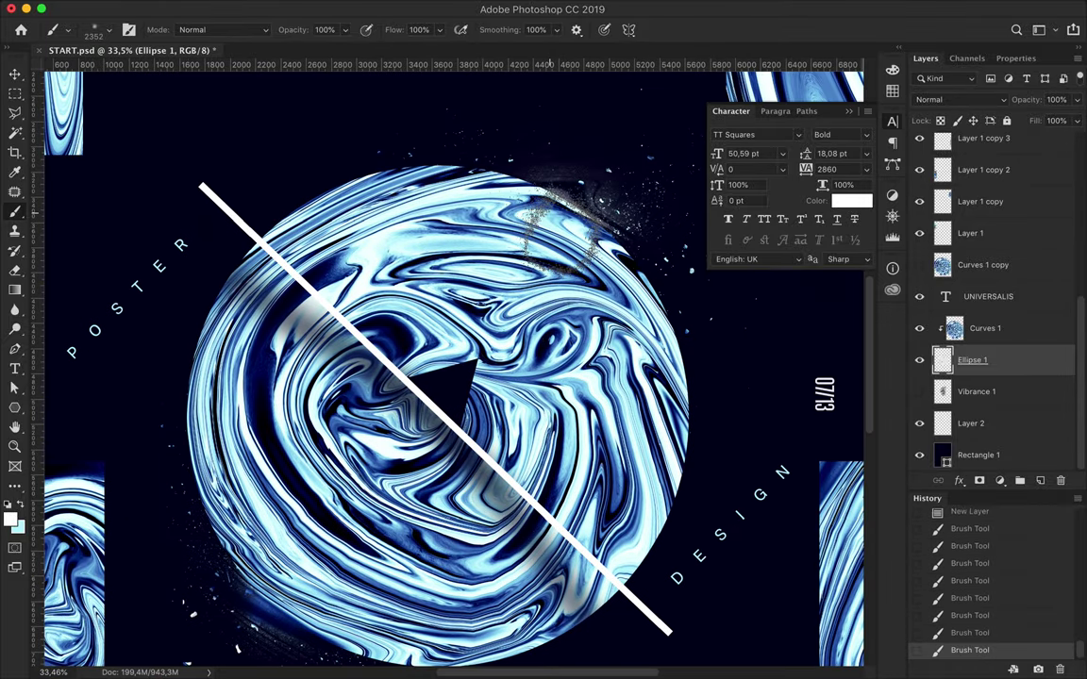
scroll(500, 347, "down", 1)
key("ctrl+alt+z")
key("ctrl+alt+z")
key("ctrl+alt+z")
scroll(142, 226, "left", 3)
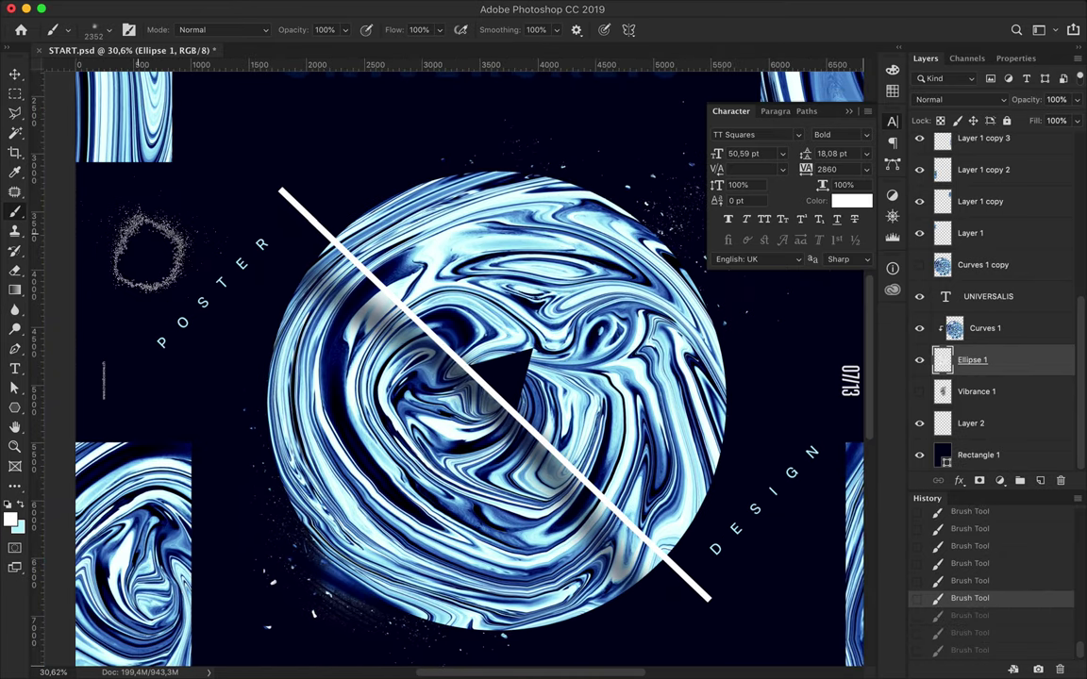
left_click(105, 30)
scroll(132, 254, "up", 5)
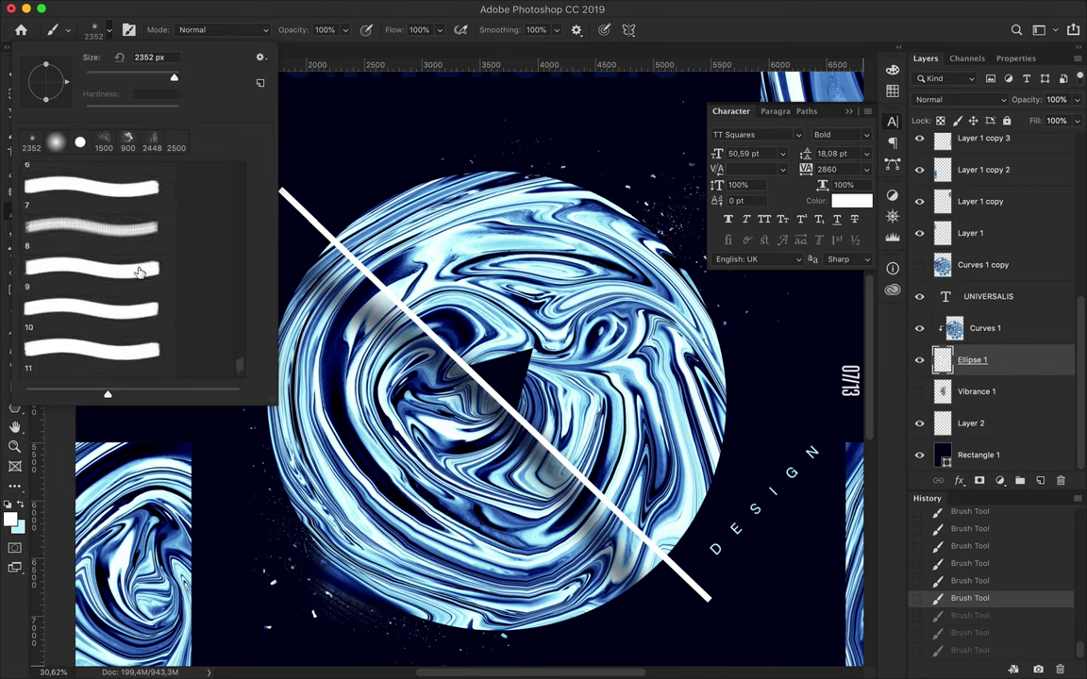
Step: Choose Sampled Brush 13 and stamp white texture near the central dark triangle
scroll(138, 272, "up", 5)
scroll(137, 272, "up", 5)
scroll(137, 273, "up", 5)
scroll(138, 272, "up", 5)
scroll(138, 272, "up", 3)
scroll(137, 273, "up", 3)
scroll(138, 273, "up", 3)
scroll(138, 273, "up", 3)
scroll(138, 272, "up", 3)
scroll(138, 273, "up", 5)
left_click(127, 301)
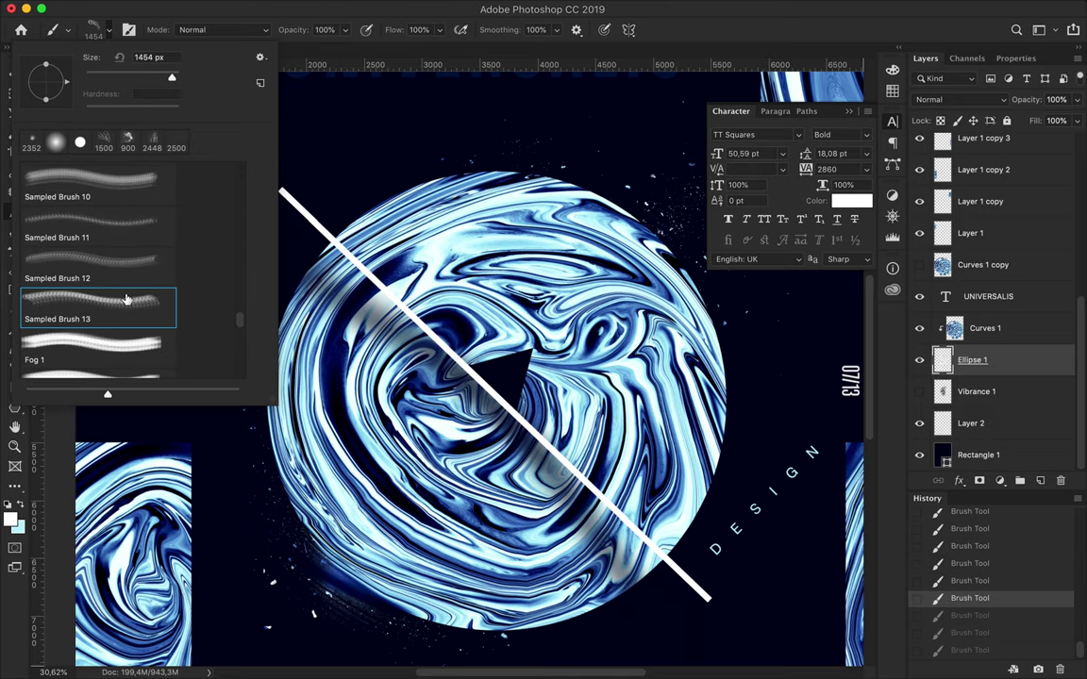
key("Return")
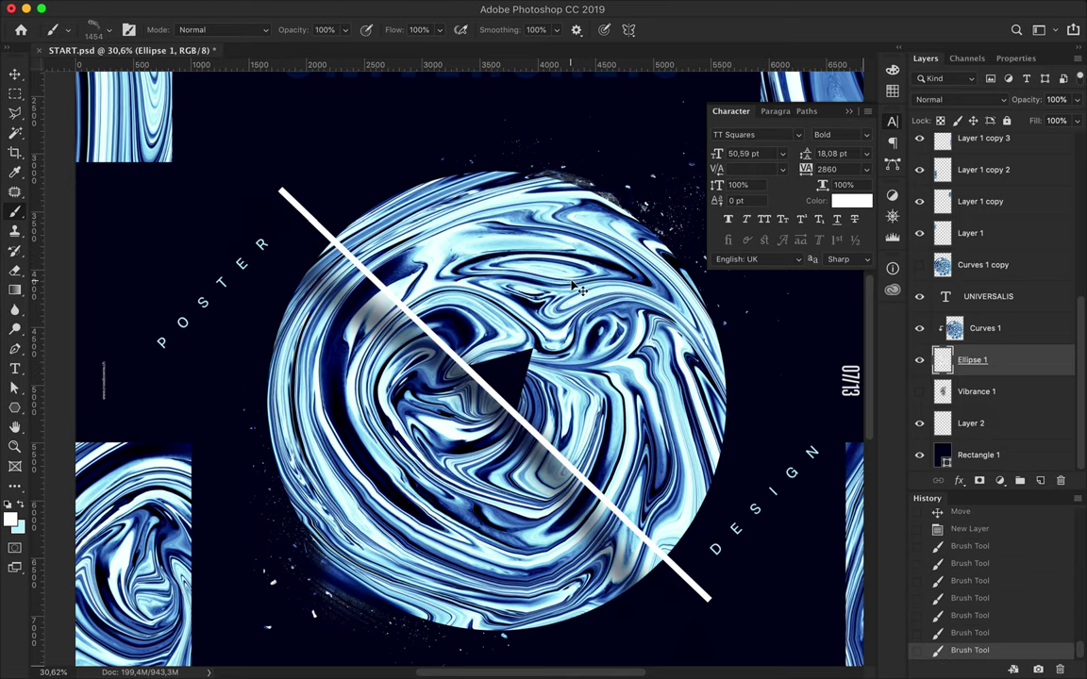
key("ctrl+shift+z")
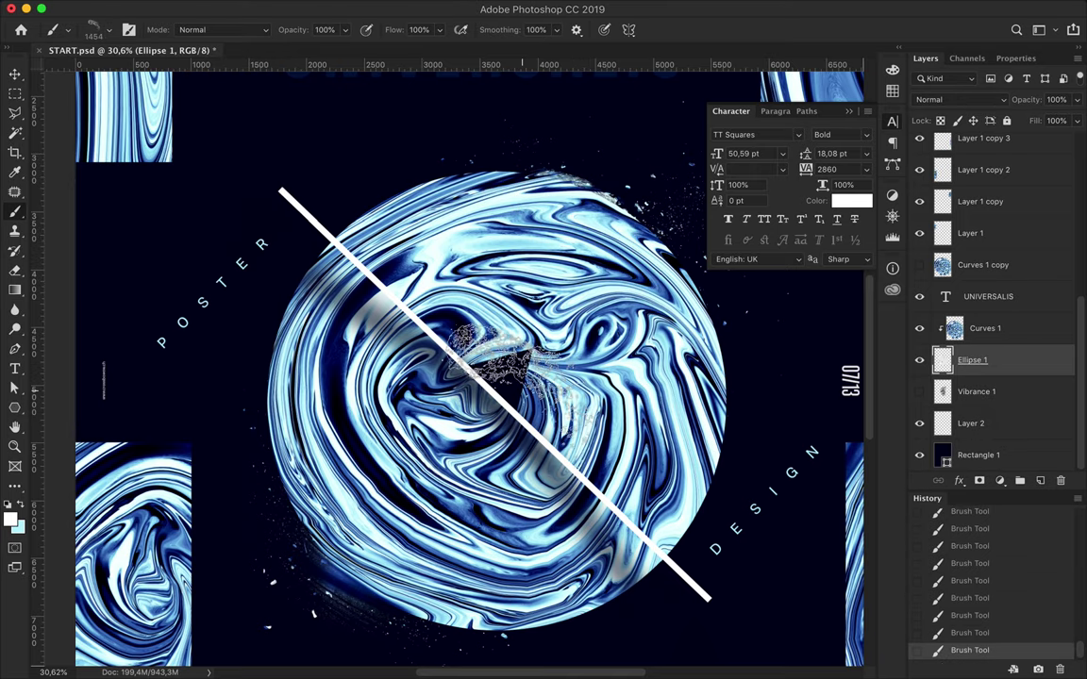
left_click(372, 550)
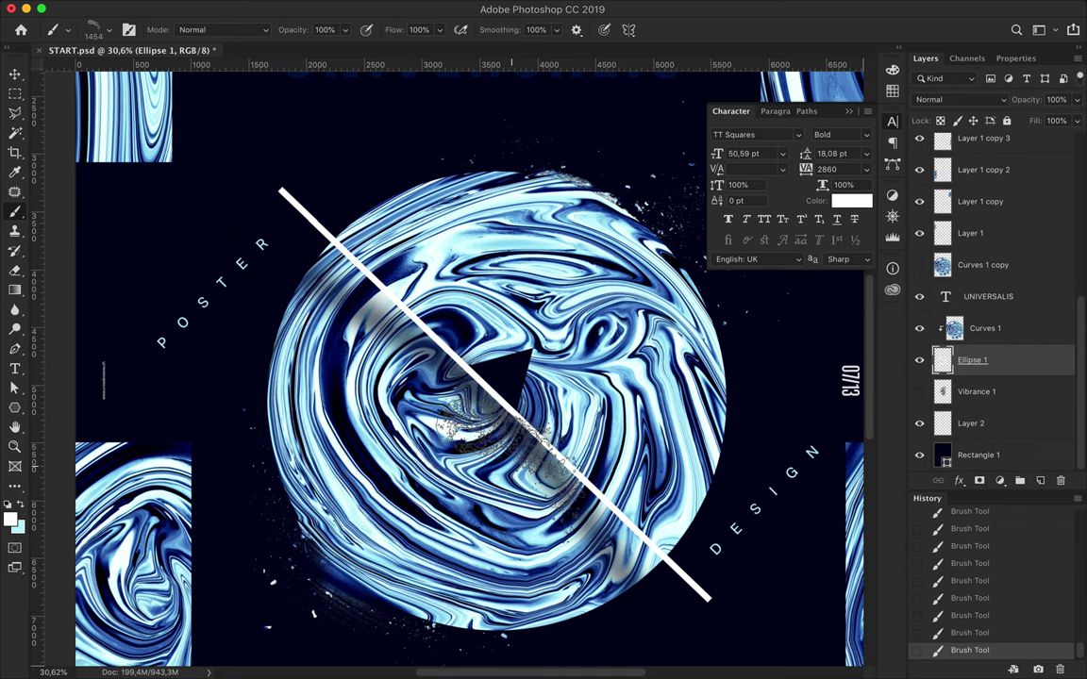
Step: Select a WG Dust Particles brush from the brush presets
left_click(104, 31)
scroll(123, 292, "down", 5)
scroll(123, 292, "down", 5)
scroll(124, 292, "down", 5)
left_click(98, 244)
scroll(113, 472, "down", 5)
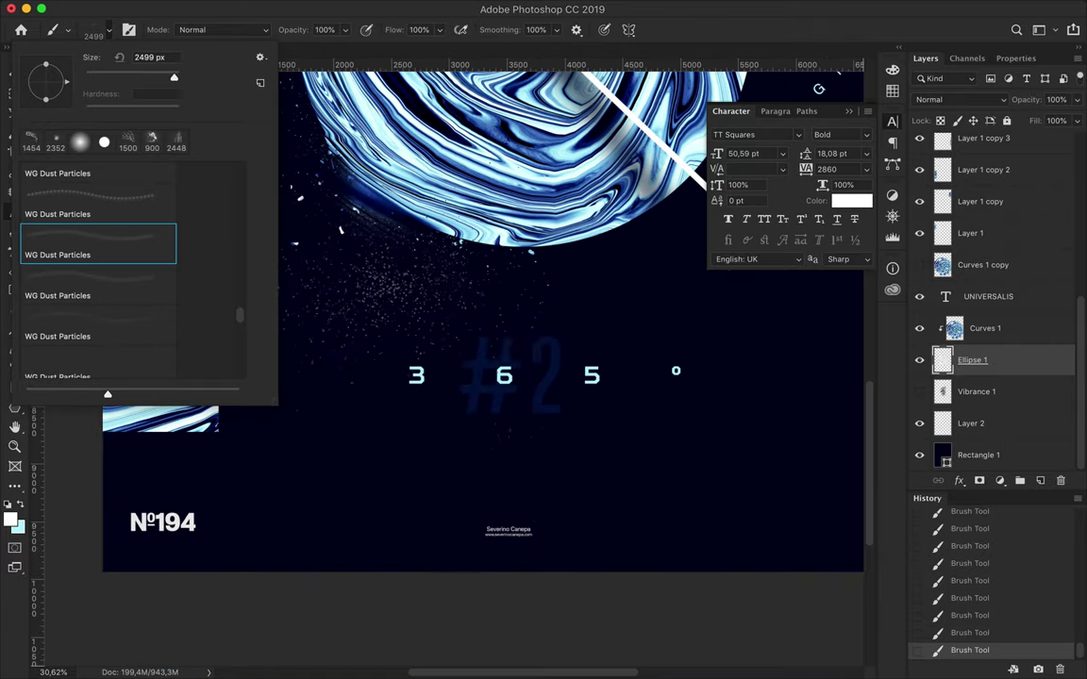
Step: Switch to the second WG Dust Particles brush preset
left_click(66, 566)
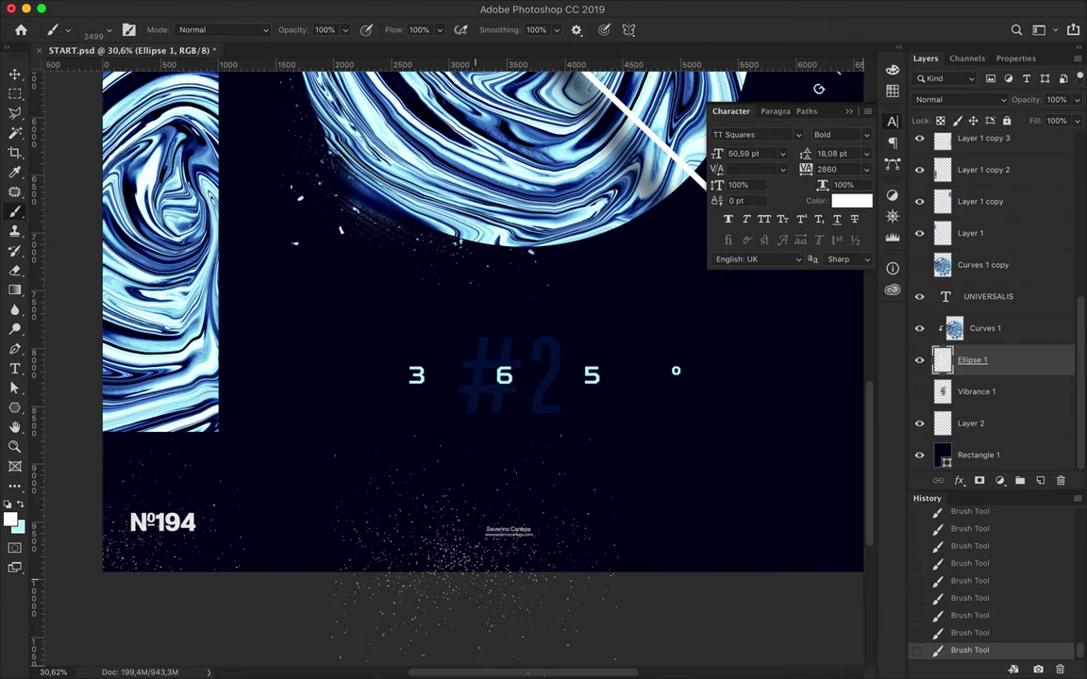
scroll(849, 585, "right", 5)
scroll(703, 386, "up", 5)
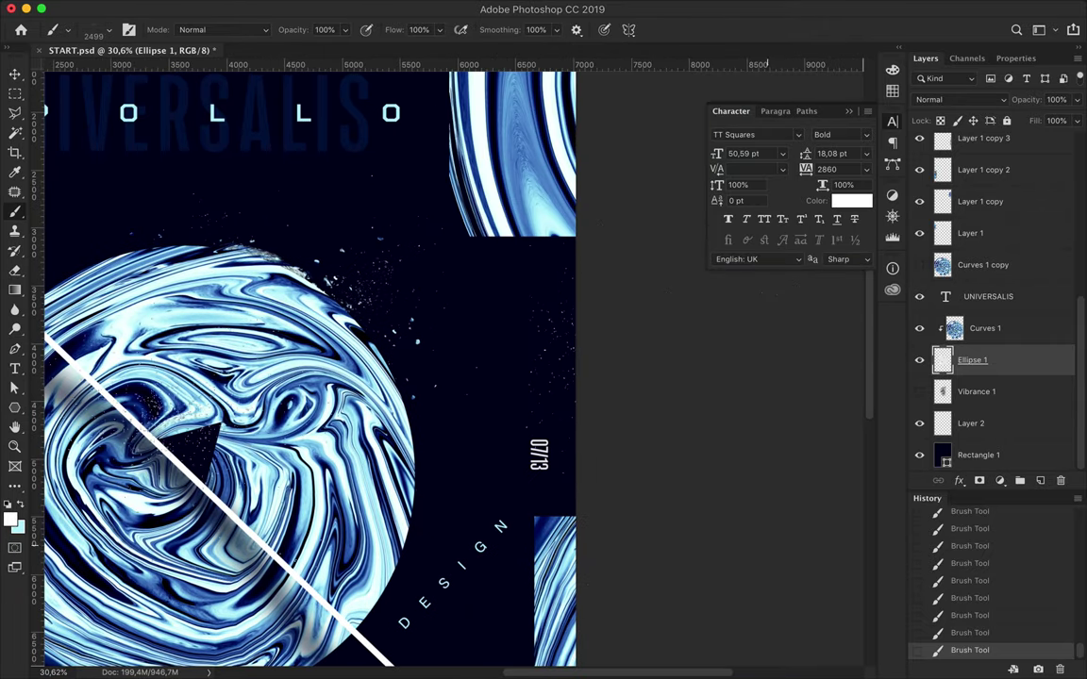
left_click(65, 29)
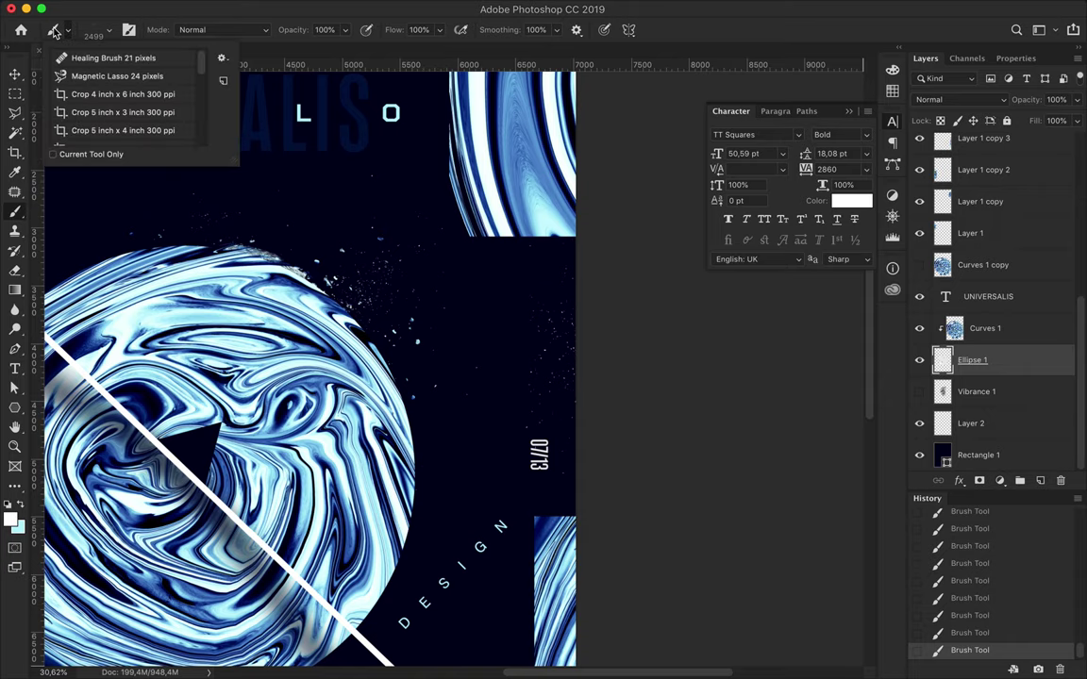
left_click(62, 33)
left_click(99, 33)
left_click(95, 196)
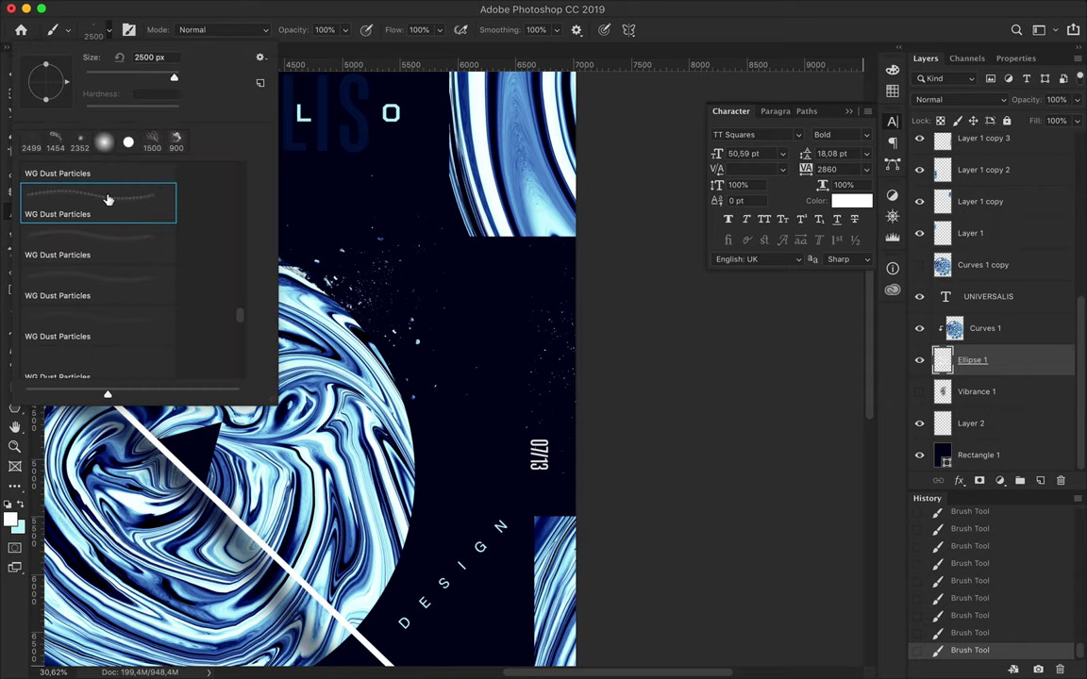
scroll(476, 302, "down", 2)
scroll(476, 302, "down", 2)
scroll(500, 283, "up", 5)
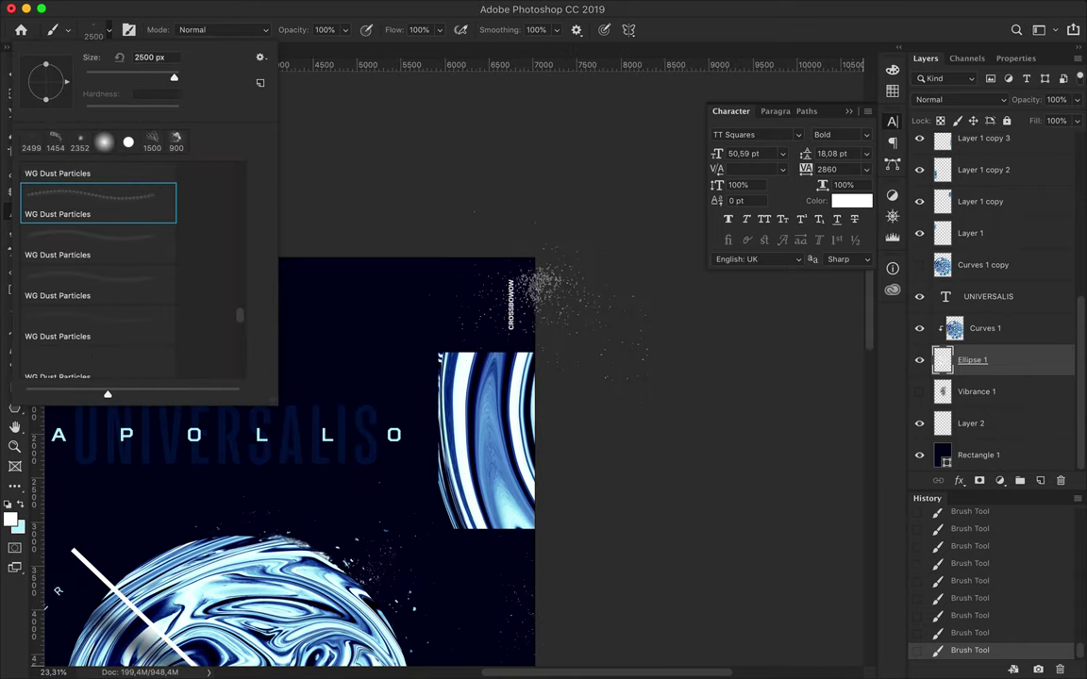
left_click(543, 292)
scroll(636, 388, "left", 5)
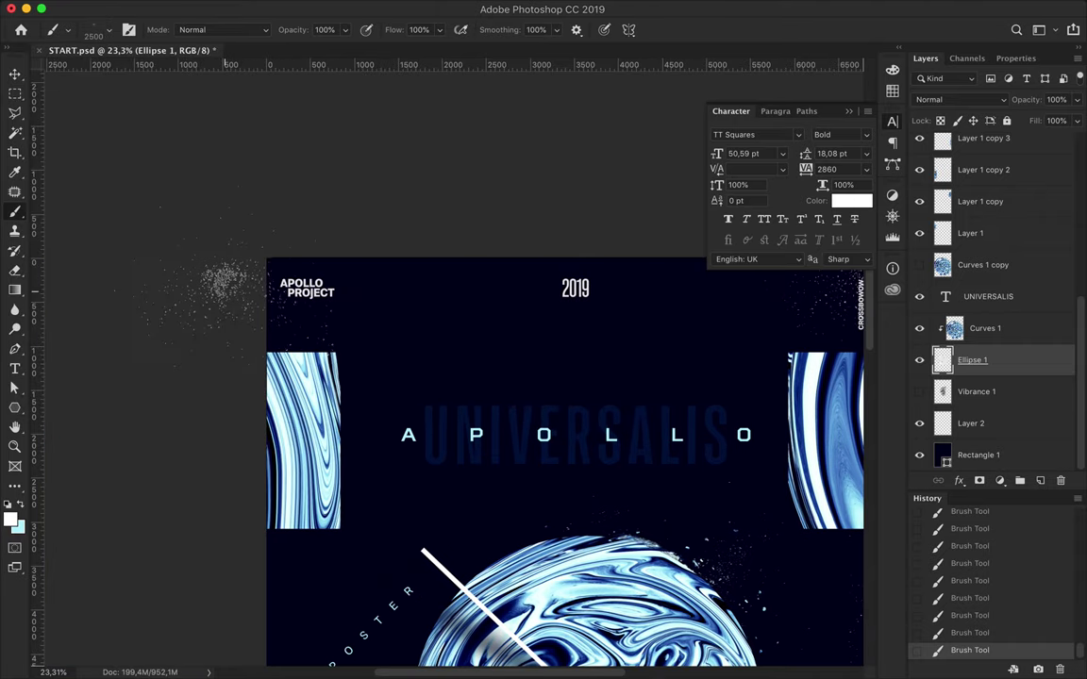
scroll(170, 315, "down", 10)
scroll(267, 460, "down", 4)
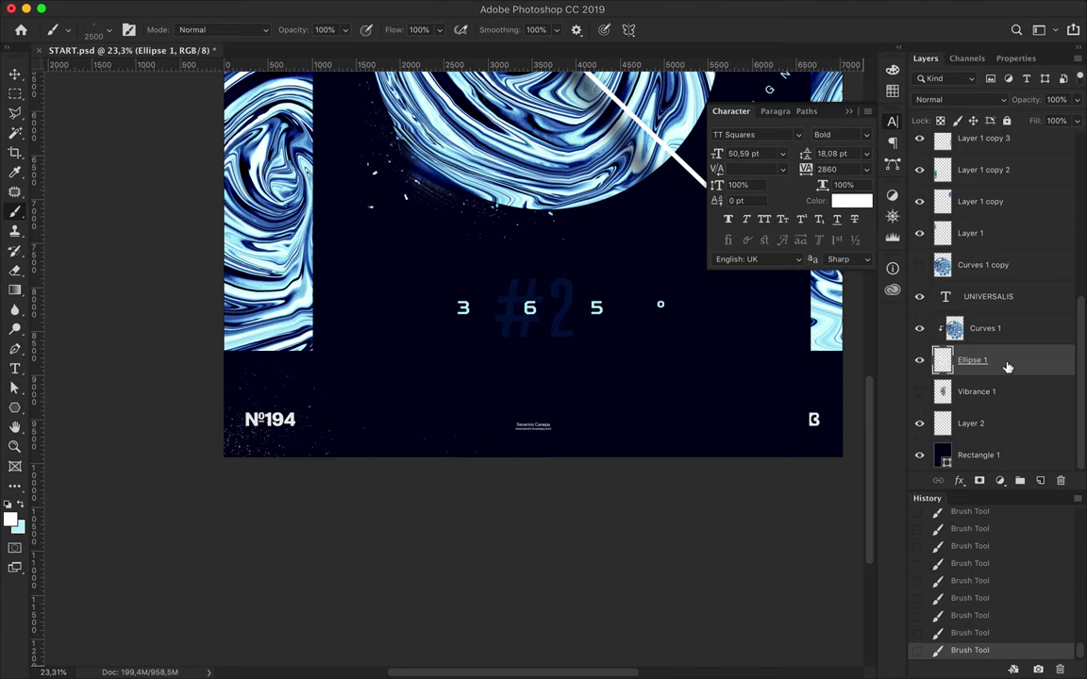
Step: Undo stray strokes, select Layer 2, and stamp dust particles around the B
key("ctrl+z")
key("ctrl+z")
key("ctrl+z")
key("ctrl+z")
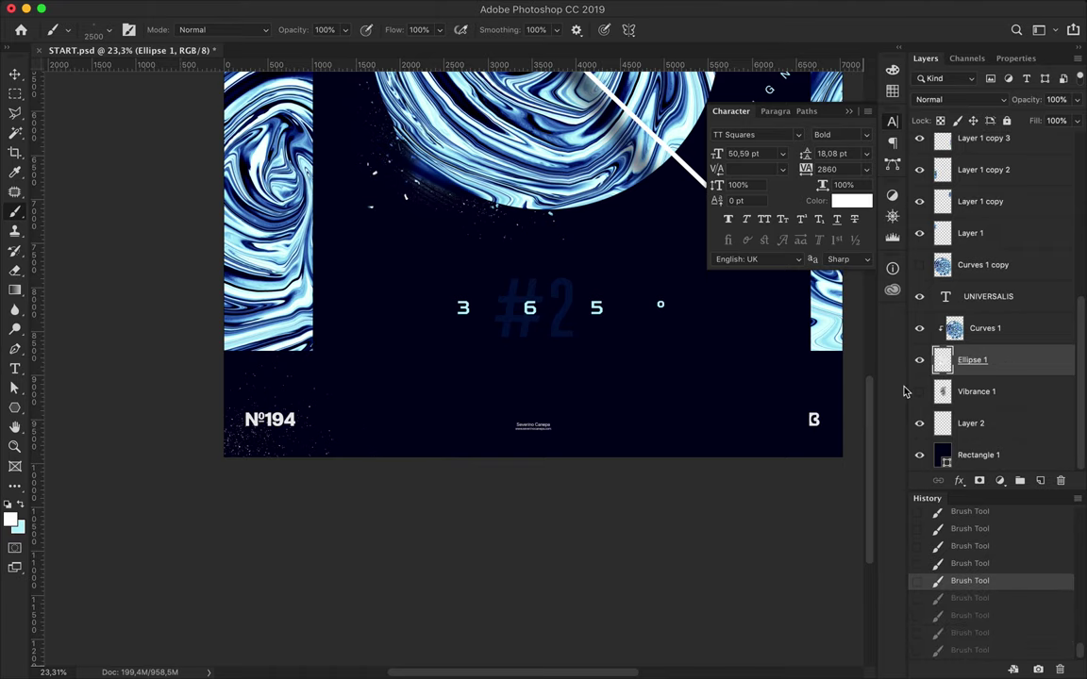
key("ctrl+z")
scroll(496, 424, "up", 10)
scroll(497, 424, "right", 3)
scroll(555, 464, "right", 1)
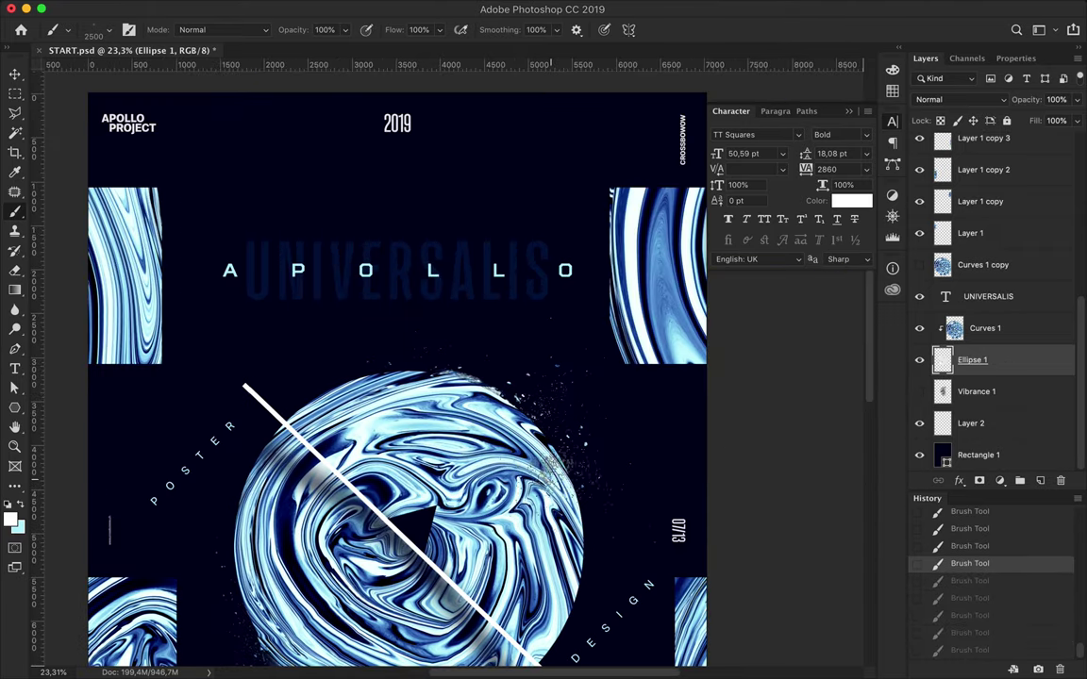
left_click(979, 418)
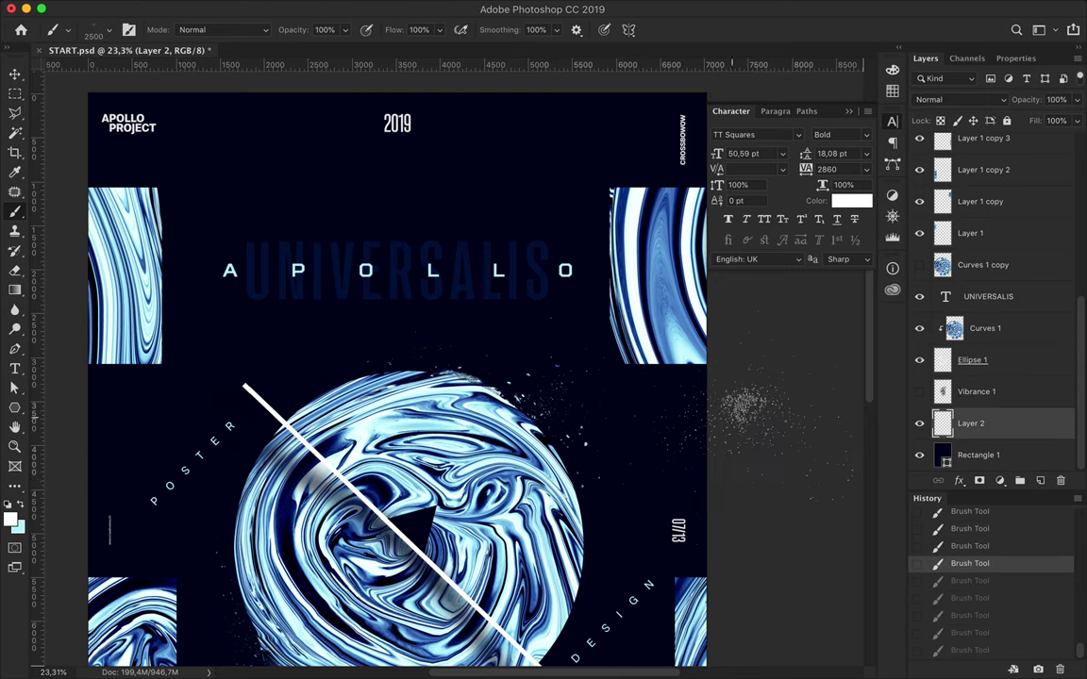
key("ctrl+shift+z")
key("ctrl+shift+z")
key("ctrl+shift+z")
scroll(750, 477, "down", 10)
left_click(672, 566)
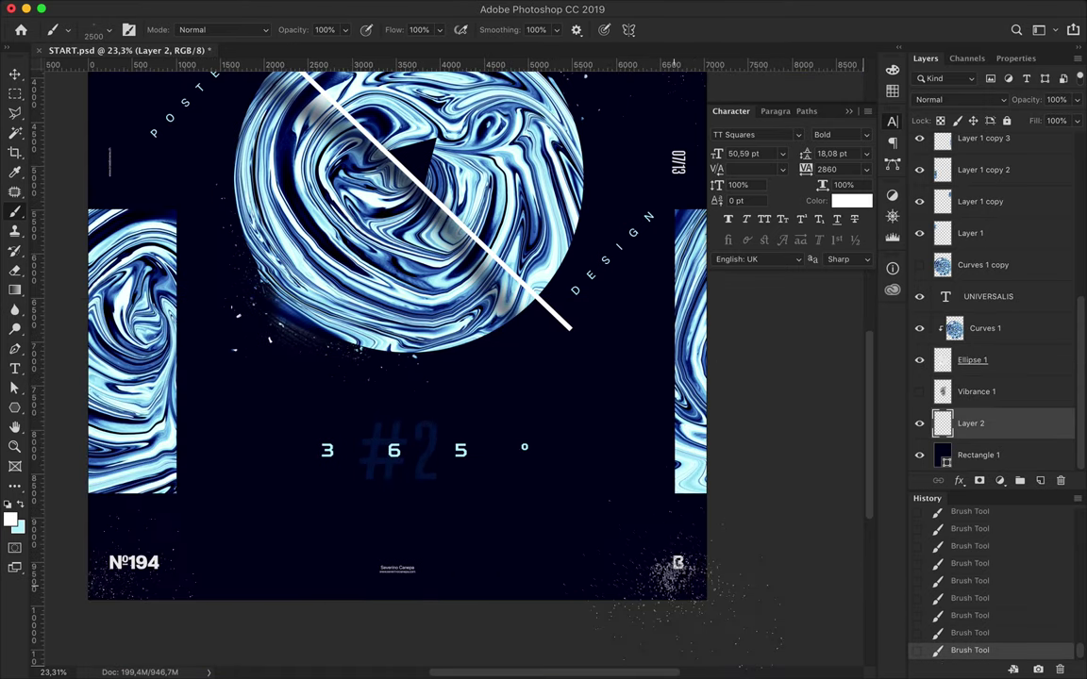
Step: Pick a different WG Dust Particles brush and zoom out to the whole poster
left_click(109, 32)
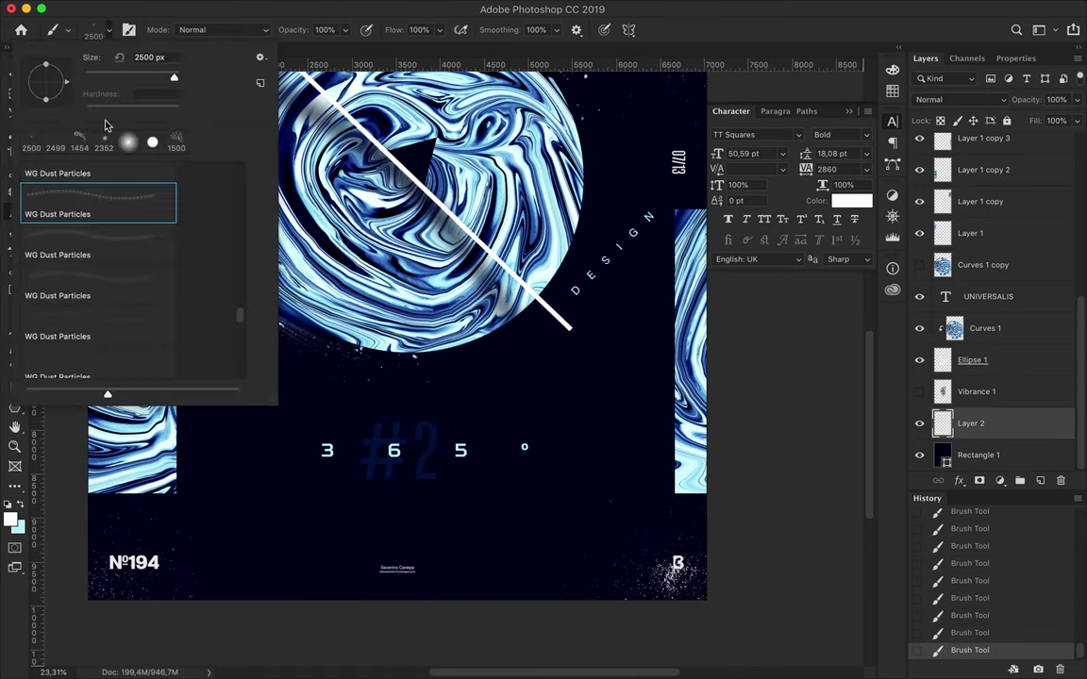
left_click(98, 249)
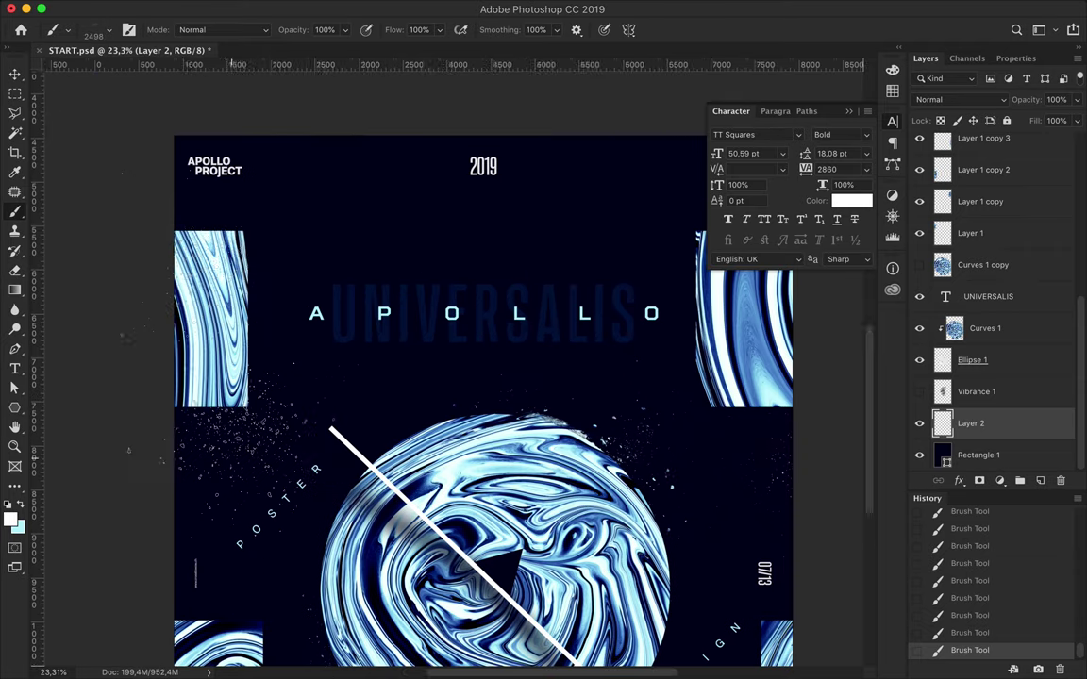
scroll(457, 359, "down", 1)
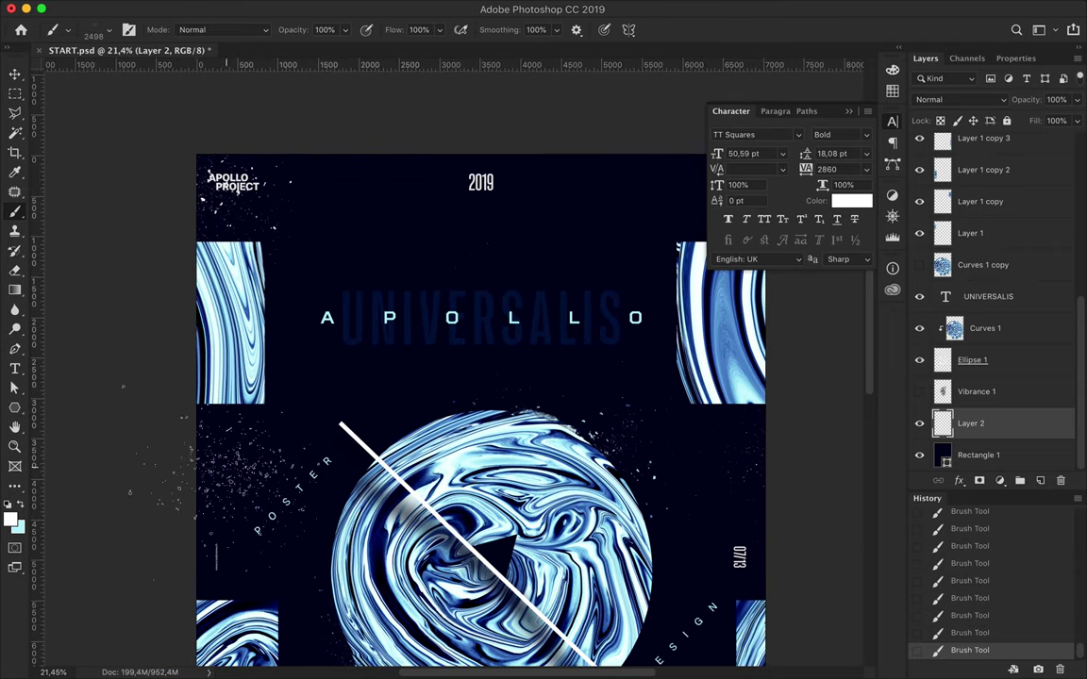
key("ctrl+minus")
left_click(961, 99)
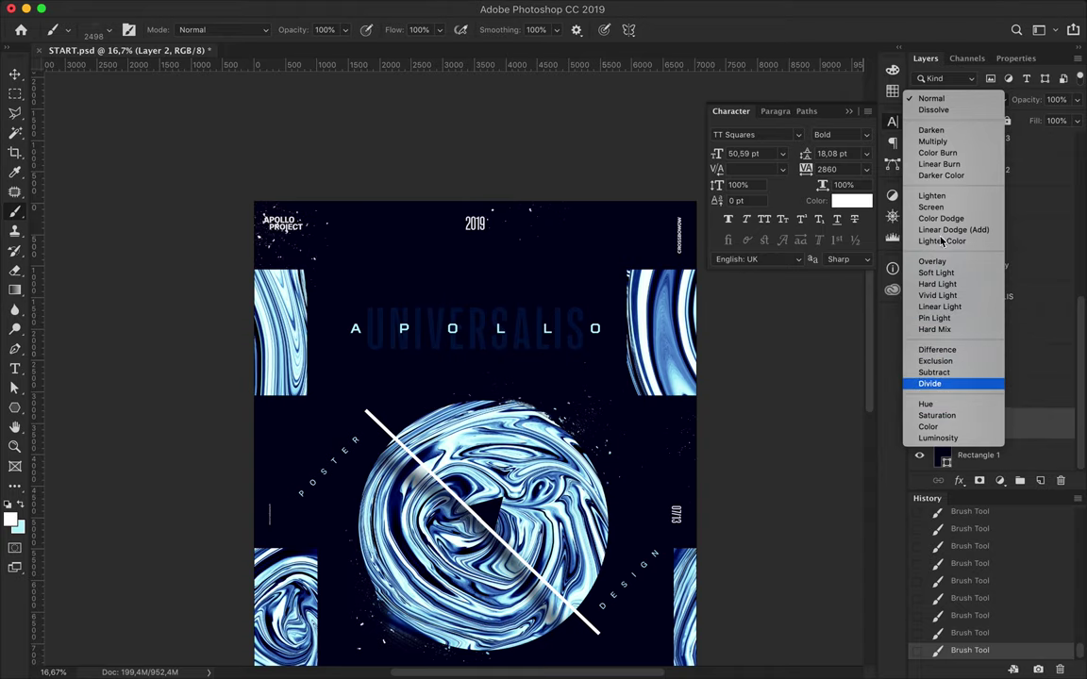
Step: Try Multiply and Color Burn, settle Layer 2 on Color Dodge, and lower Fill to 73%
left_click(939, 144)
scroll(330, 208, "up", 5, "alt")
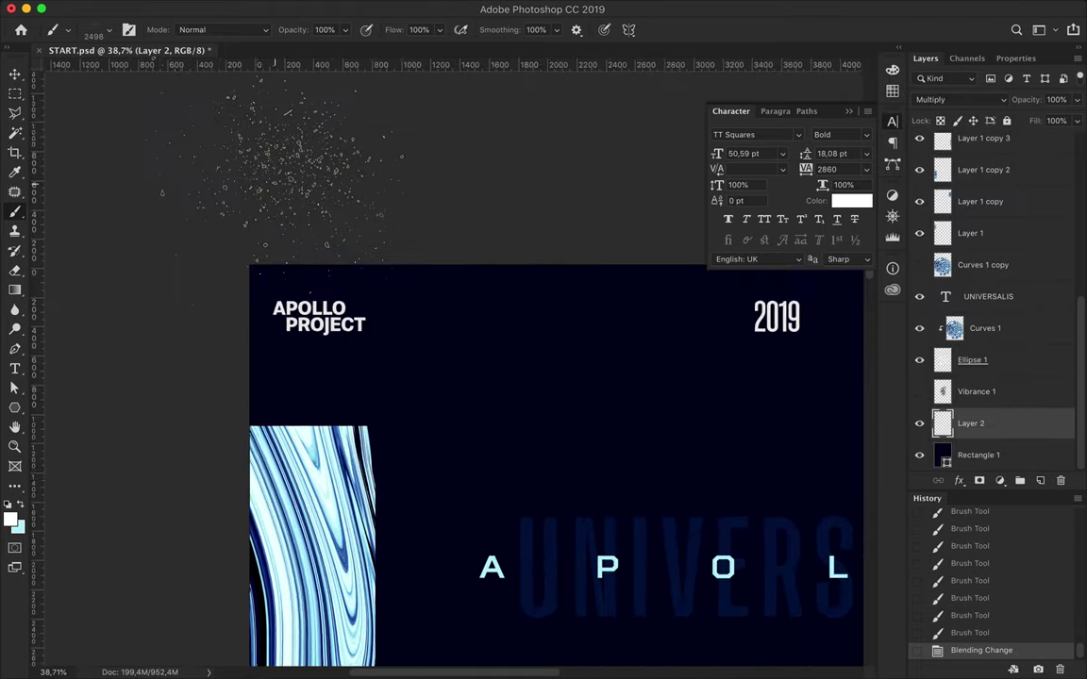
left_click(981, 99)
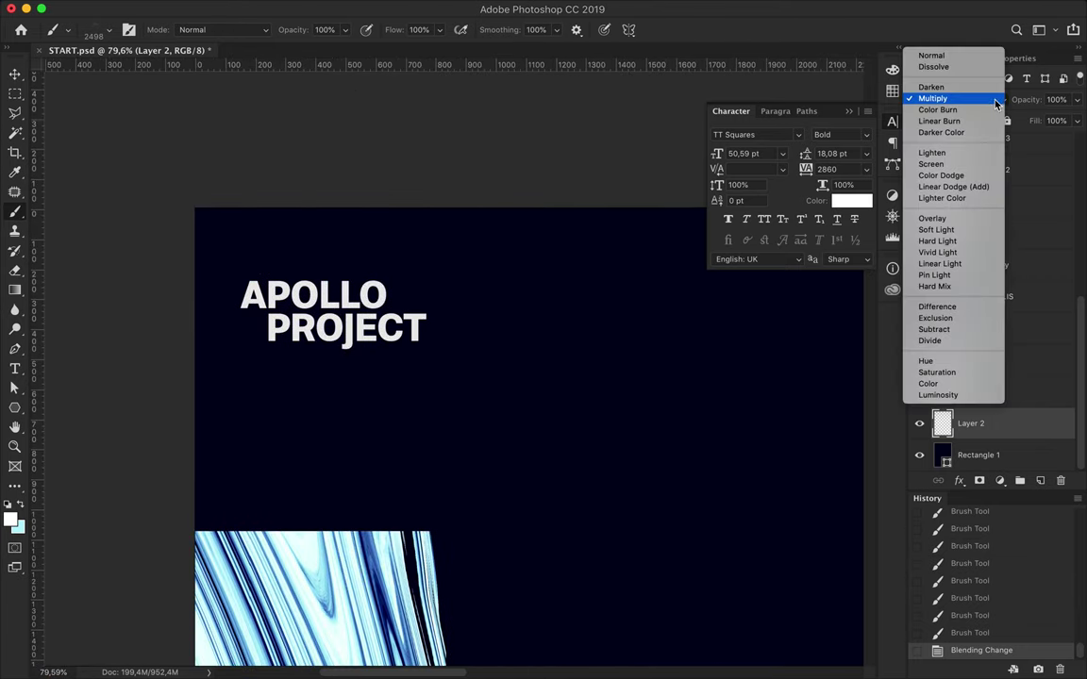
left_click(988, 111)
left_click(988, 110)
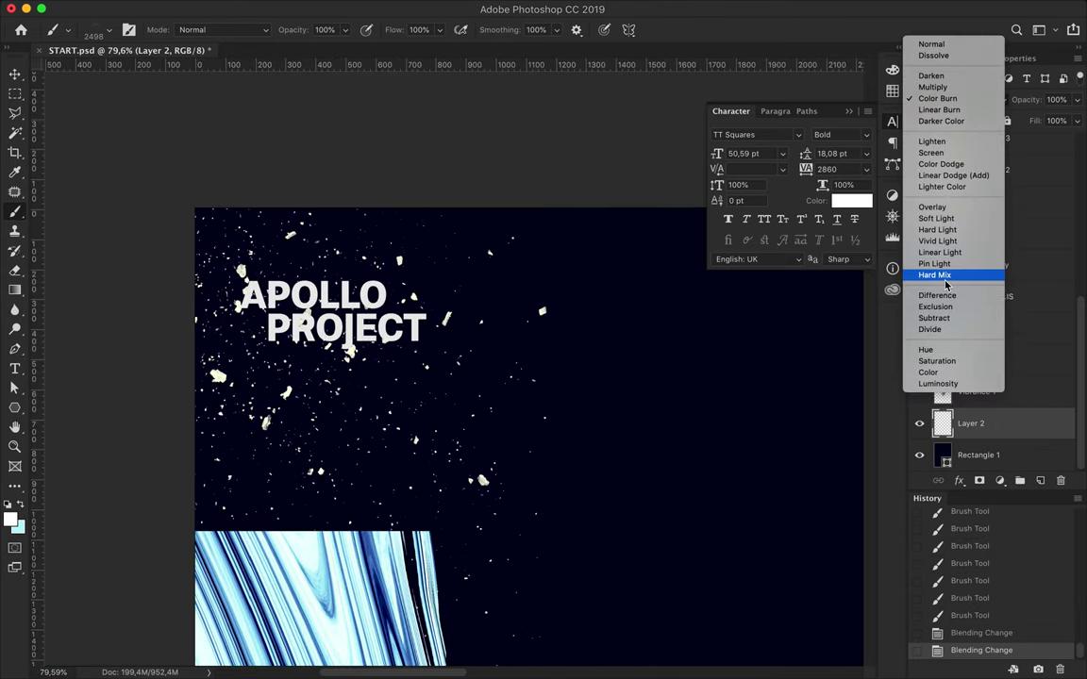
left_click(929, 164)
left_click(1076, 121)
mouse_move(1074, 139)
left_mouse_down()
mouse_move(1044, 142)
mouse_move(1059, 141)
left_mouse_up()
key("v")
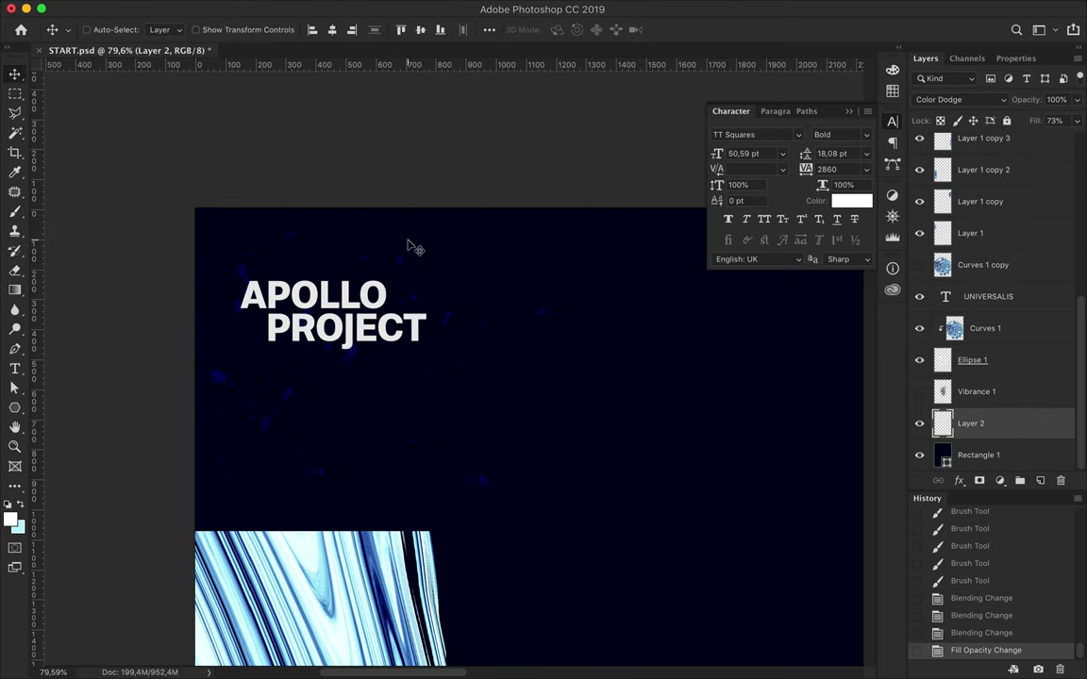
key("super+0")
scroll(415, 247, "up", 1)
scroll(534, 443, "down", 2)
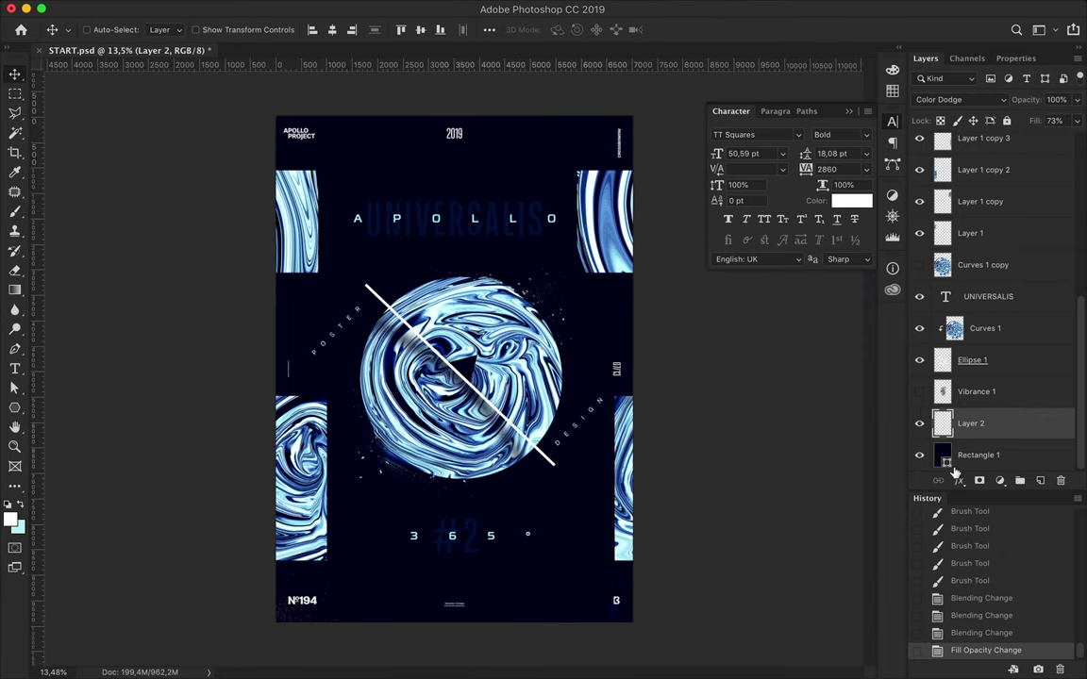
Step: Duplicate Rectangle 1 and convert the copy to a smart object for Add Noise
left_click_drag(955, 462, 1008, 442)
left_click(370, 9)
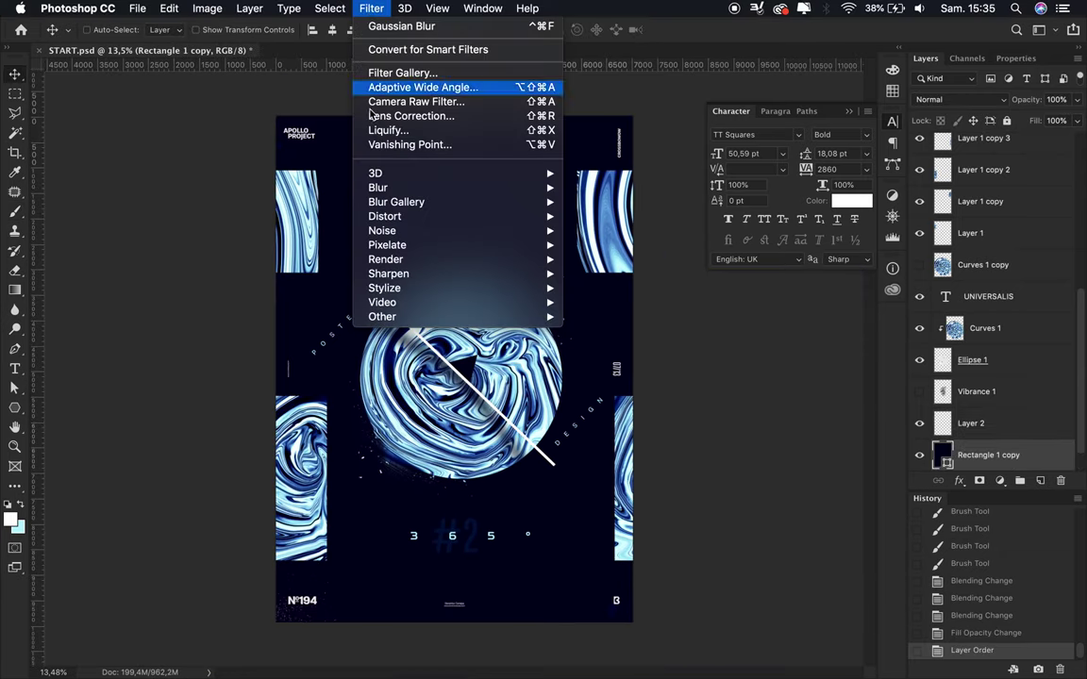
left_click(569, 233)
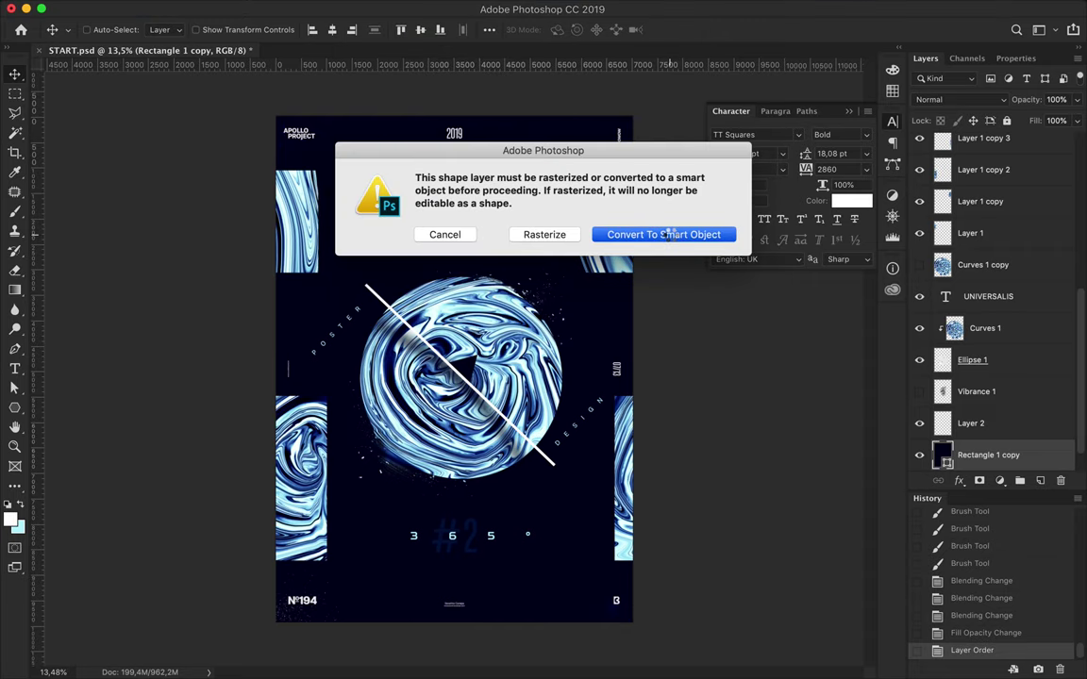
left_click(670, 229)
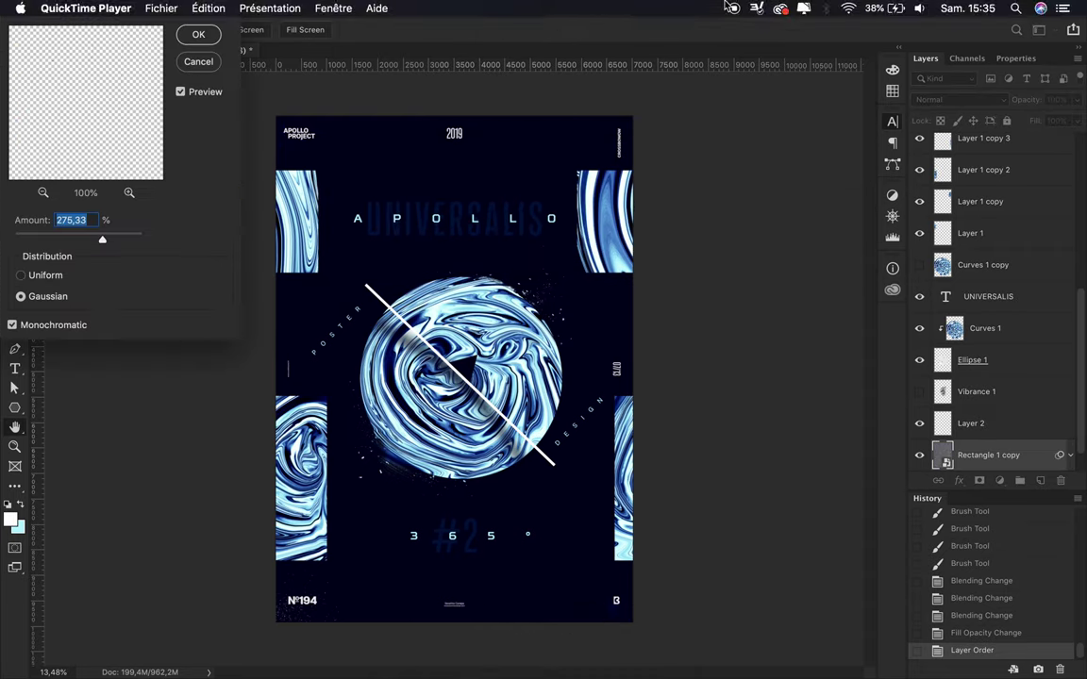
Step: Apply Add Noise at about 12%, Gaussian, monochromatic, as a smart filter
left_click(20, 275)
left_click(19, 296)
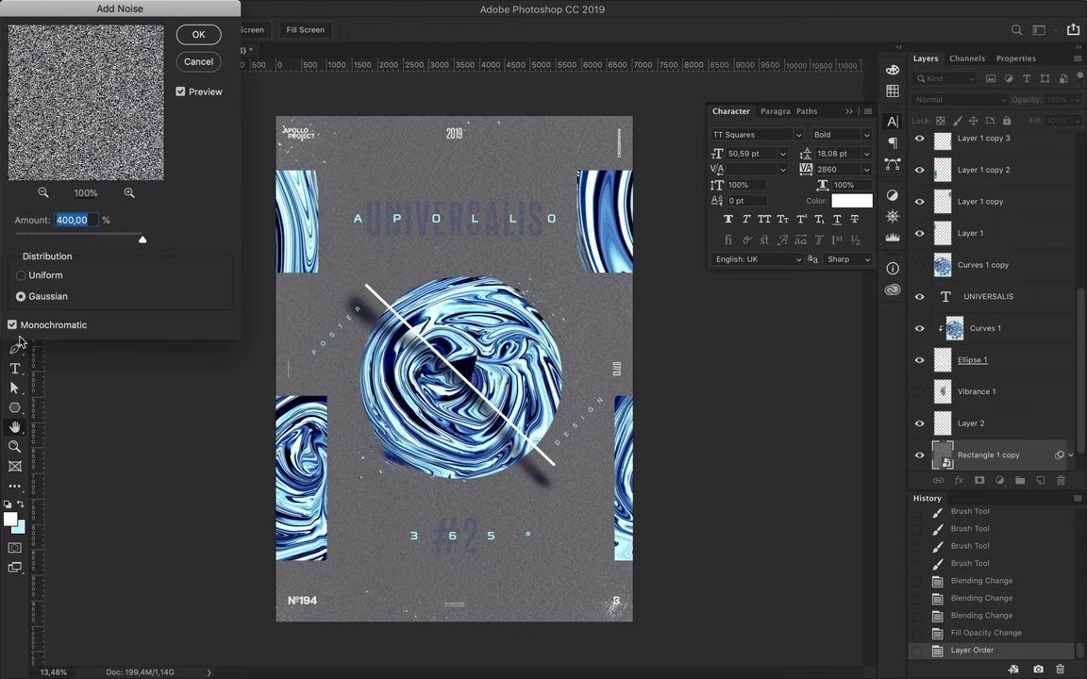
left_click_drag(146, 237, 28, 237)
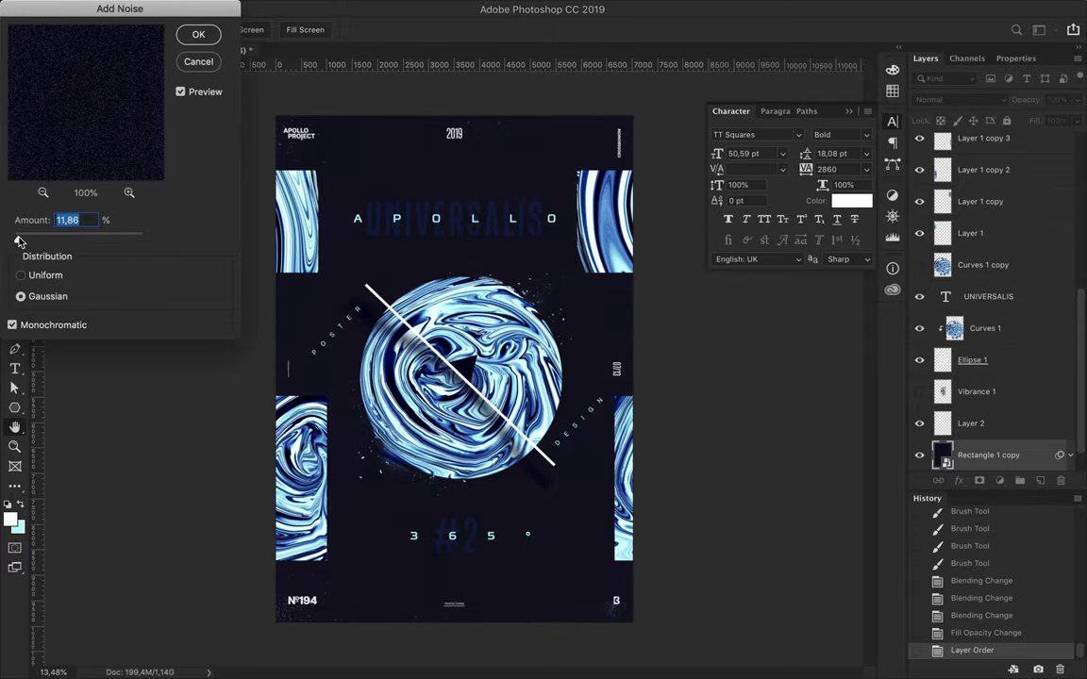
left_click(181, 36)
scroll(387, 217, "up", 3)
scroll(401, 217, "up", 2)
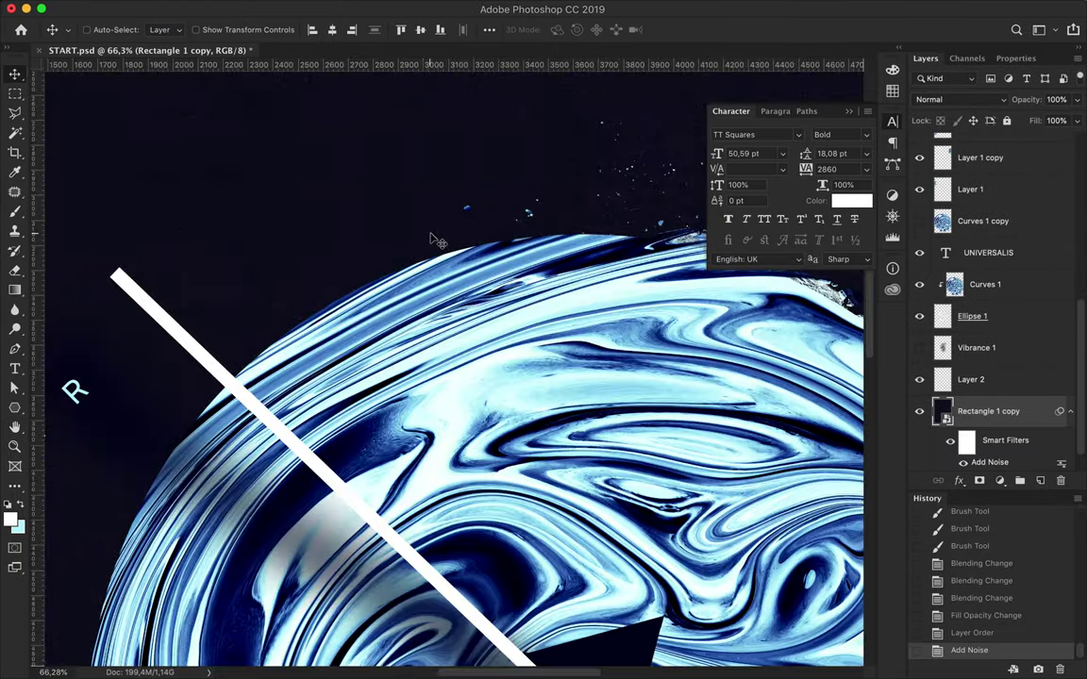
scroll(415, 216, "up", 2)
scroll(415, 217, "up", 3)
scroll(415, 217, "up", 3)
scroll(413, 218, "up", 2)
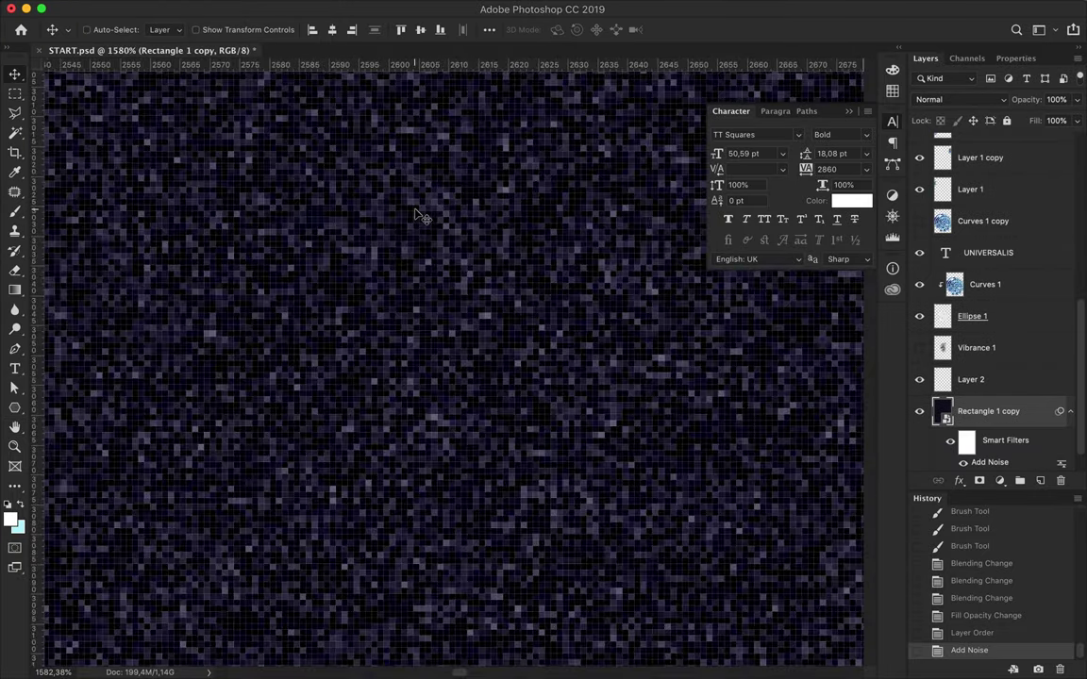
Step: Select several bright noise specks on the background copy with the Magic Wand
key("w")
left_click(413, 220)
left_click(419, 202)
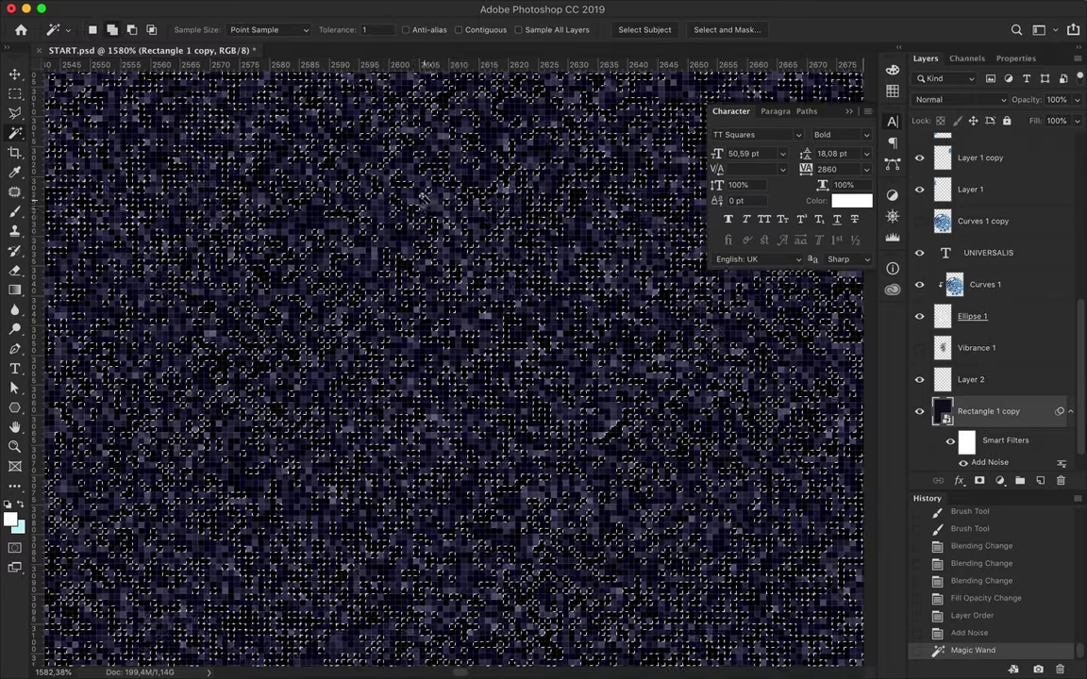
left_click(436, 247)
left_click(455, 300)
left_click(475, 352)
left_click(486, 349)
left_click(500, 347)
left_click(517, 344)
left_click(502, 330)
left_click(485, 315)
left_click(484, 314)
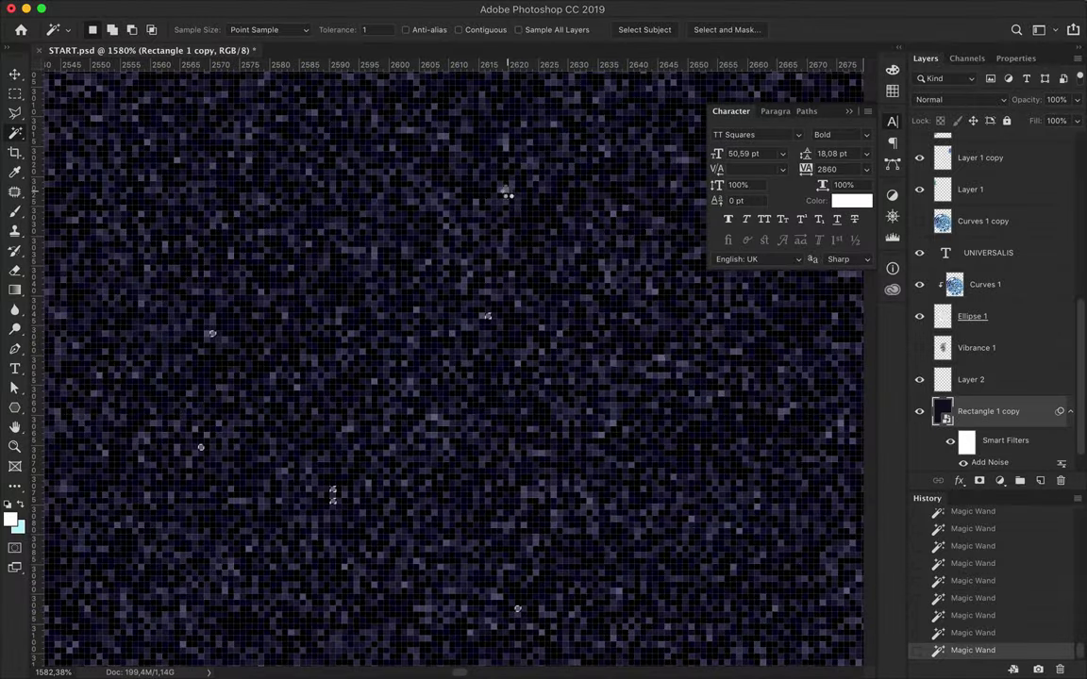
Step: Build a sparser set of selected bright specks, invert the selection, and try deleting
left_click(507, 157)
left_click(521, 140)
left_click(623, 213)
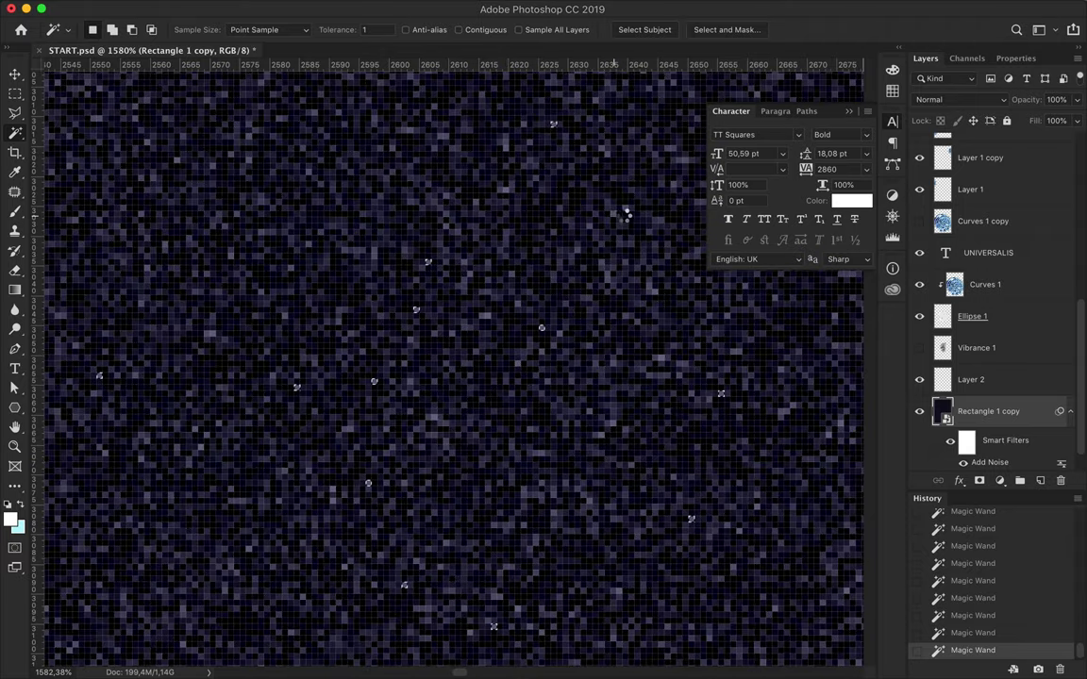
left_click(492, 332, "shift")
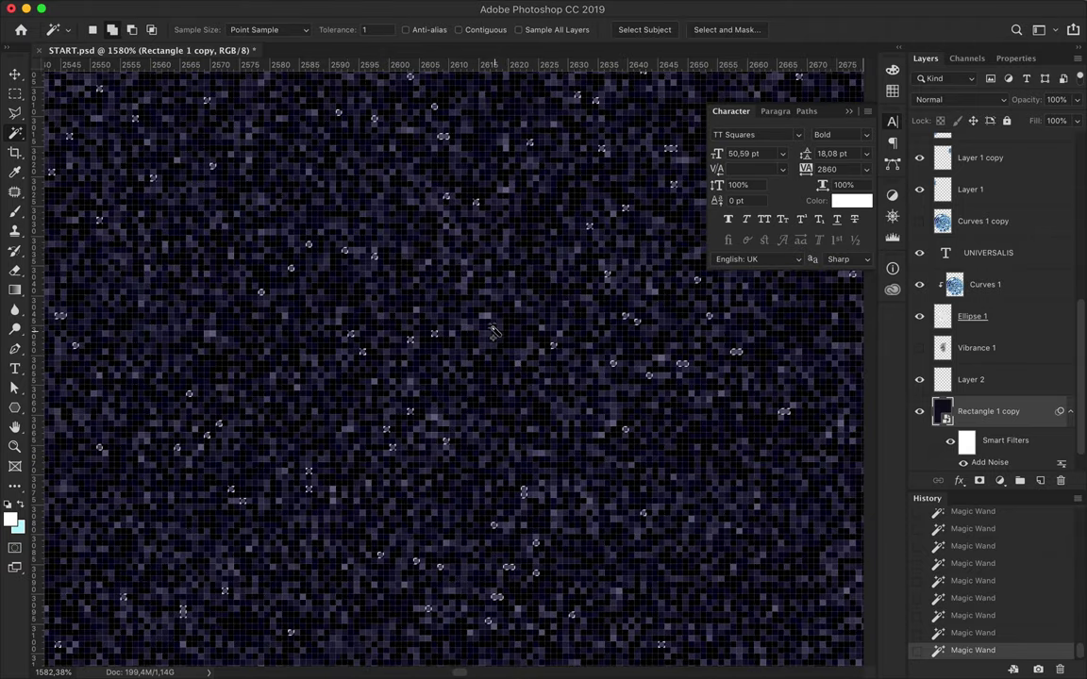
left_click(488, 206)
left_click(507, 149)
left_click(530, 154)
left_click(431, 415)
left_click(362, 249)
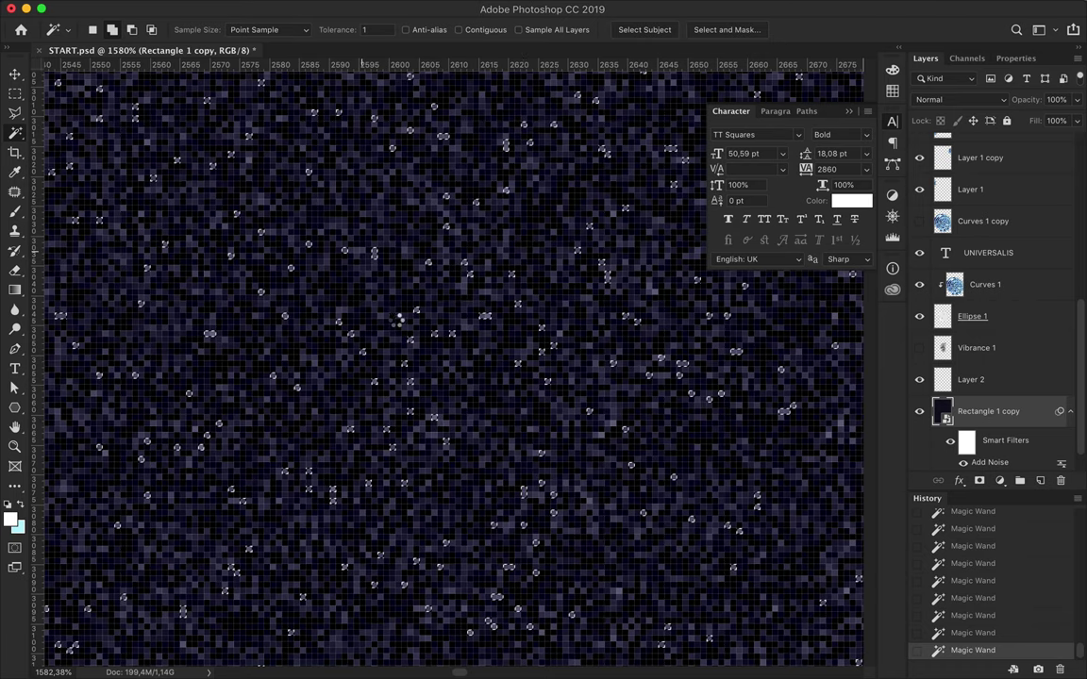
key("ctrl+0")
key("ctrl+shift+i")
key("Delete")
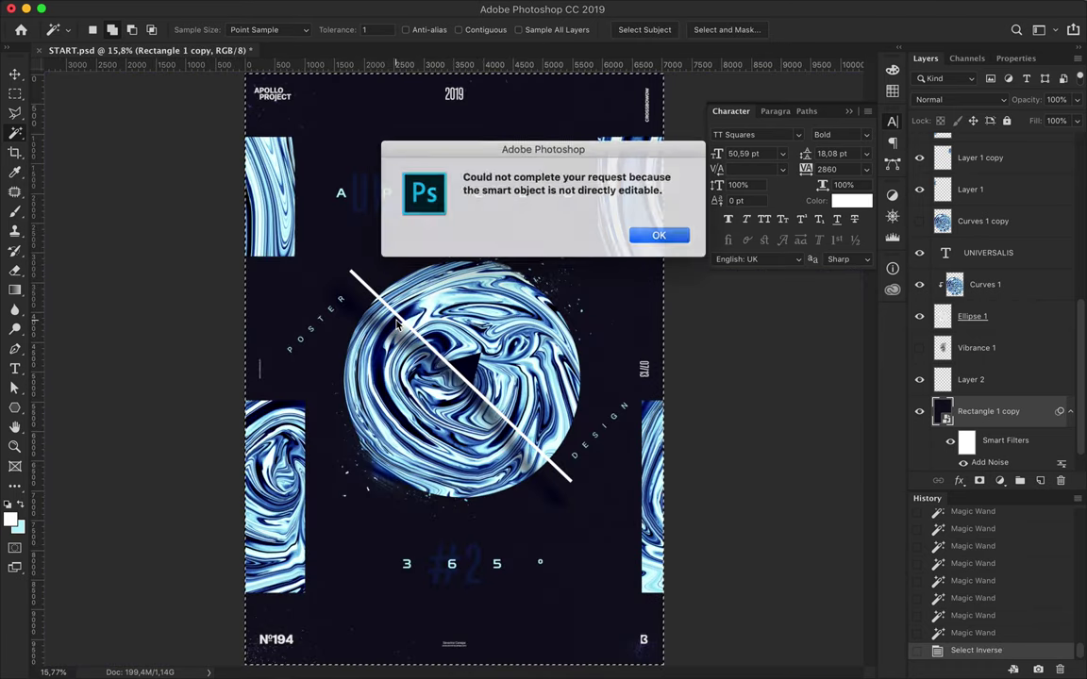
Step: Dismiss the smart-object error and rasterize the Rectangle 1 copy layer
key("Return")
right_click(930, 375)
left_click(560, 297)
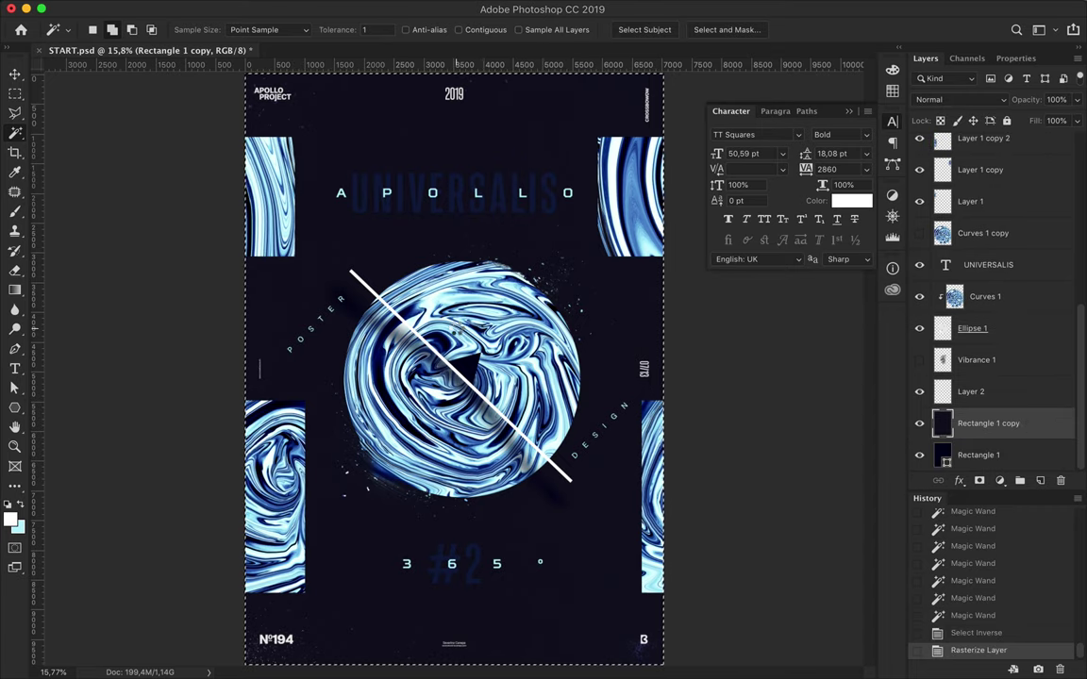
Step: Delete everything outside the specks and deselect, leaving only scattered star dots
key("Delete")
key("ctrl+d")
key("m")
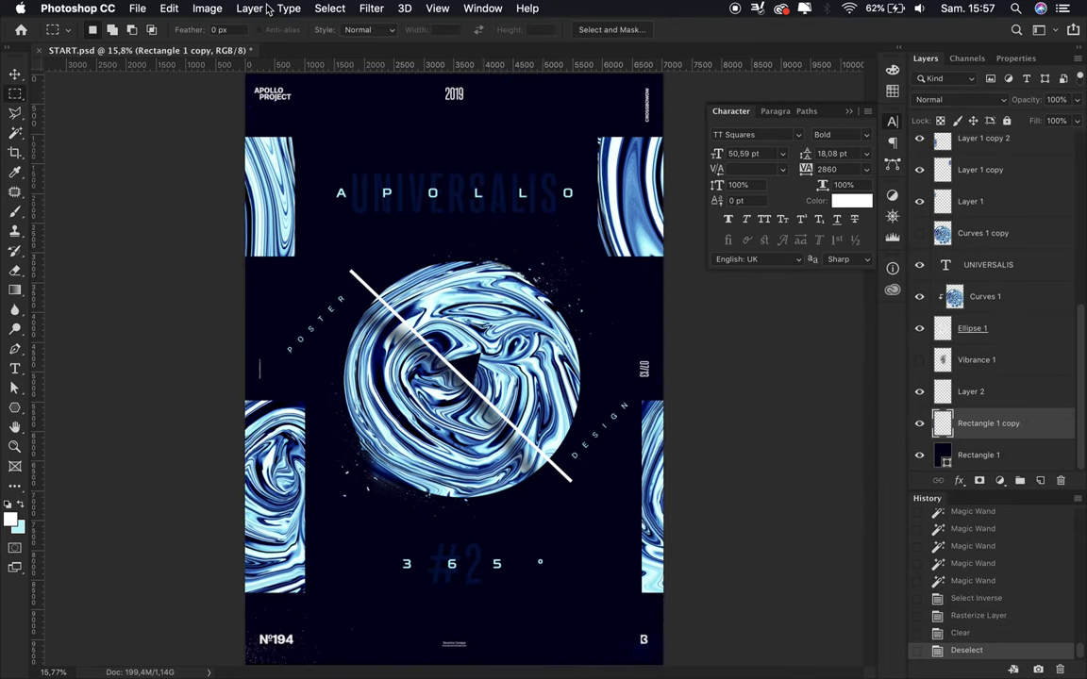
left_click(371, 9)
mouse_move(385, 260)
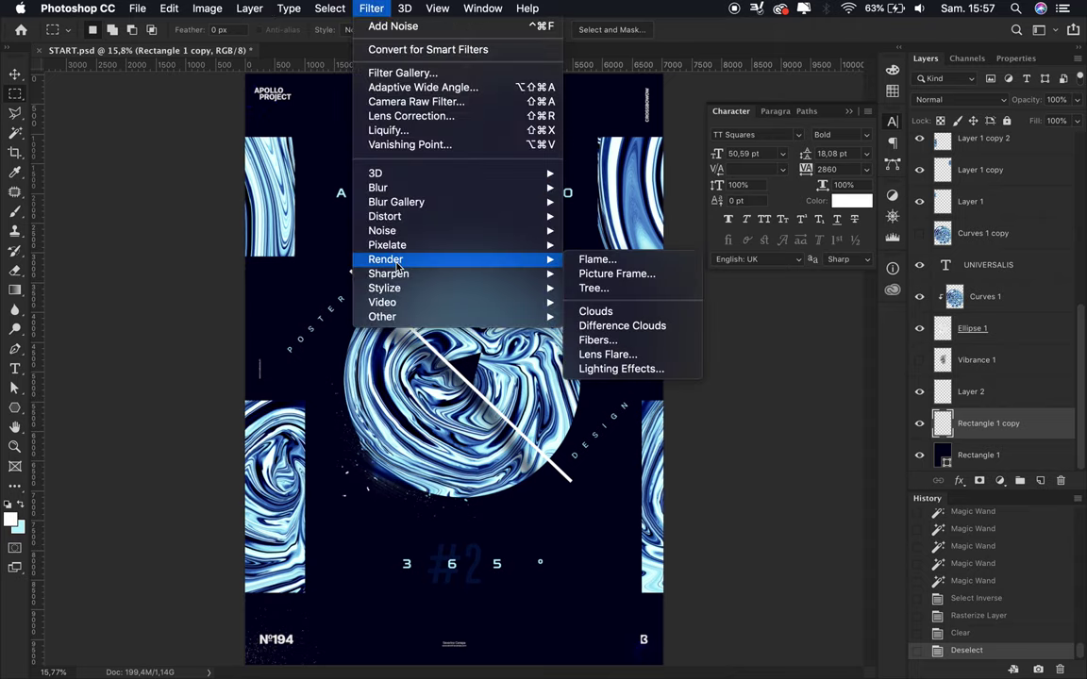
left_click(597, 406)
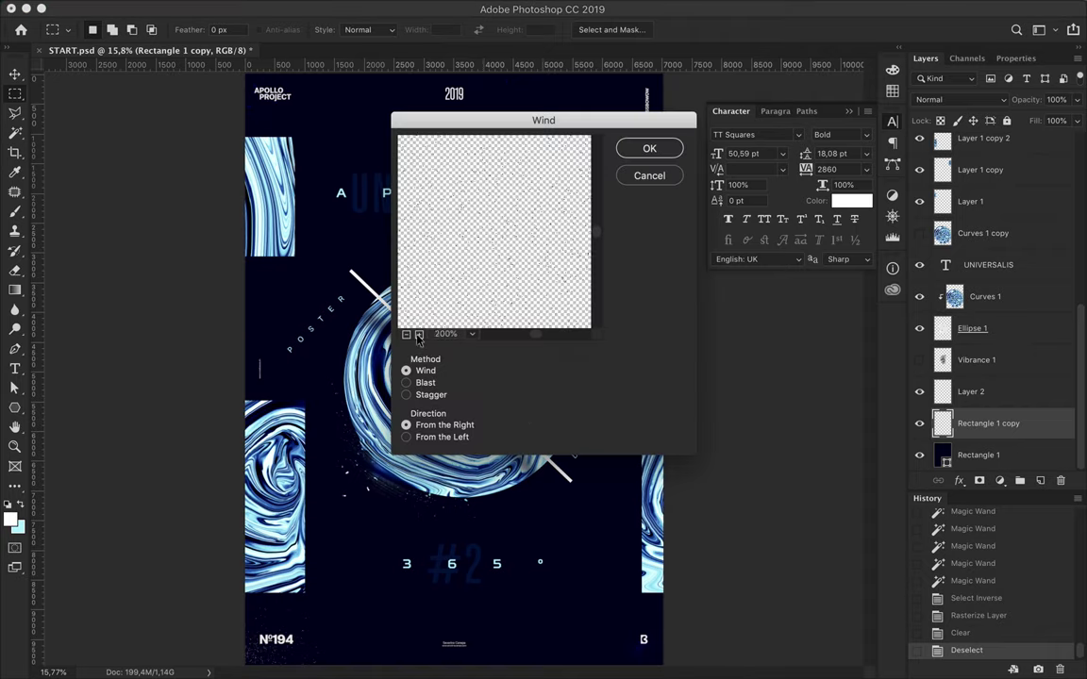
Step: Apply the Wind filter with the Stagger method to the speck layer
left_click(407, 395)
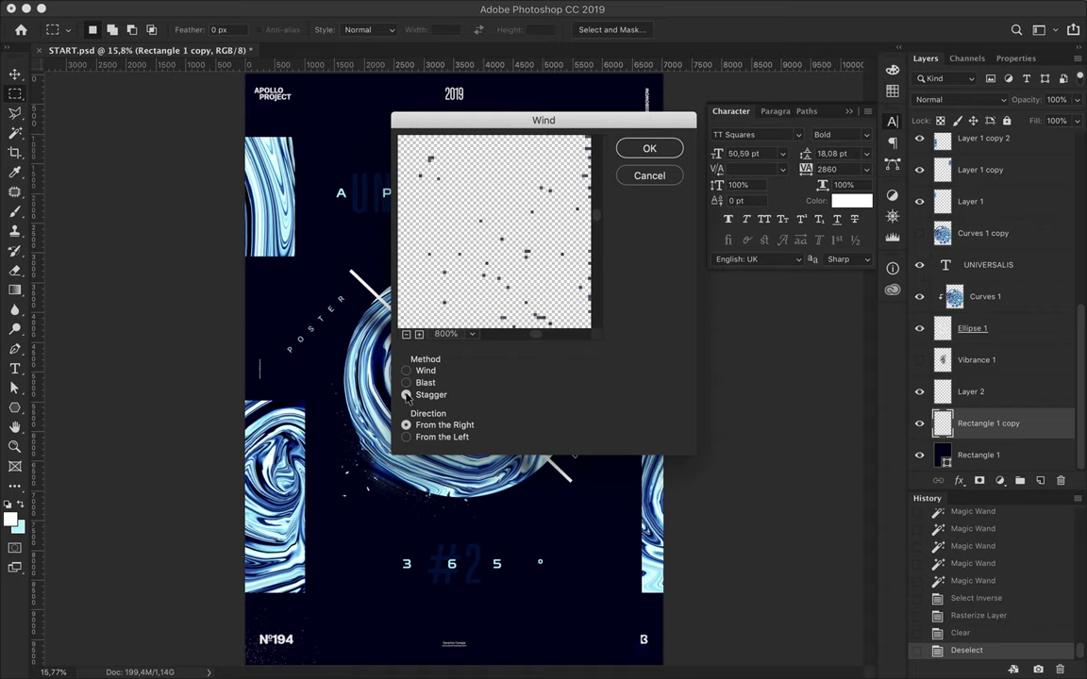
left_click(636, 153)
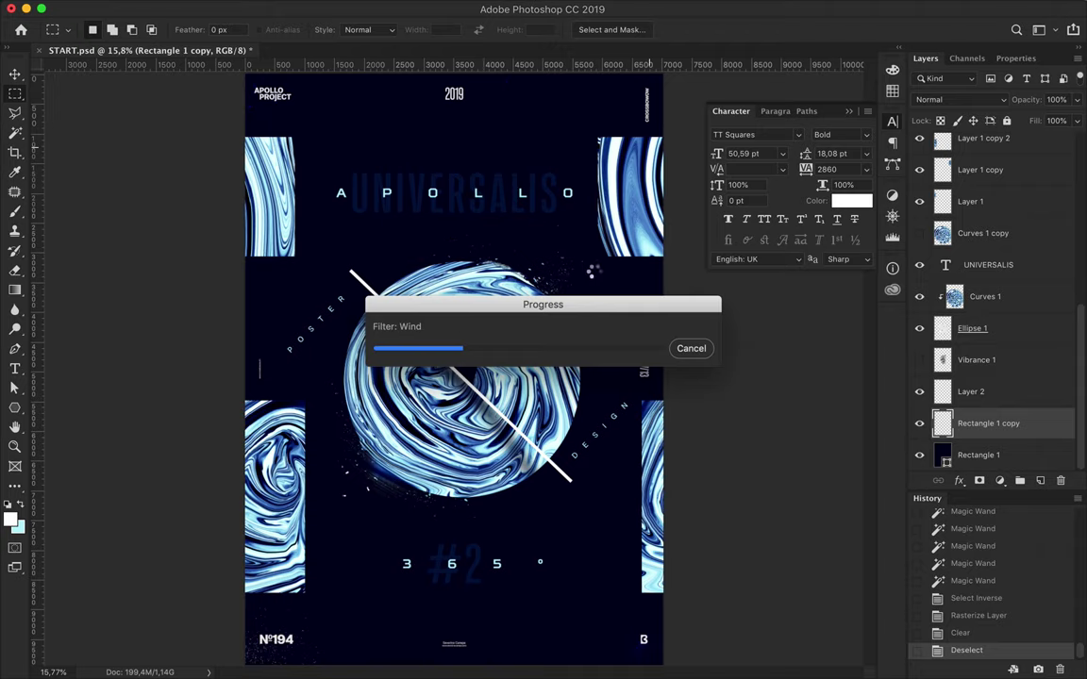
mouse_move(558, 308)
left_mouse_down()
mouse_move(510, 324)
mouse_move(601, 266)
left_mouse_up()
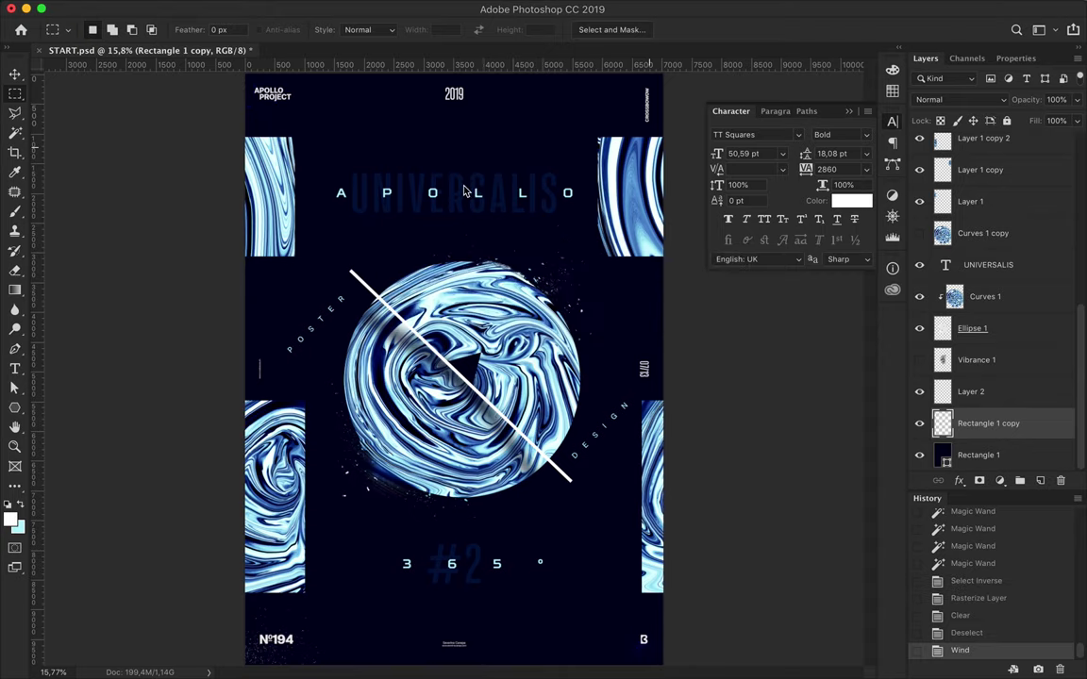
scroll(463, 191, "up", 2)
scroll(460, 203, "up", 2)
Step: Zoom in on the wind-streaked star layer
scroll(457, 222, "up", 3)
scroll(455, 234, "up", 3)
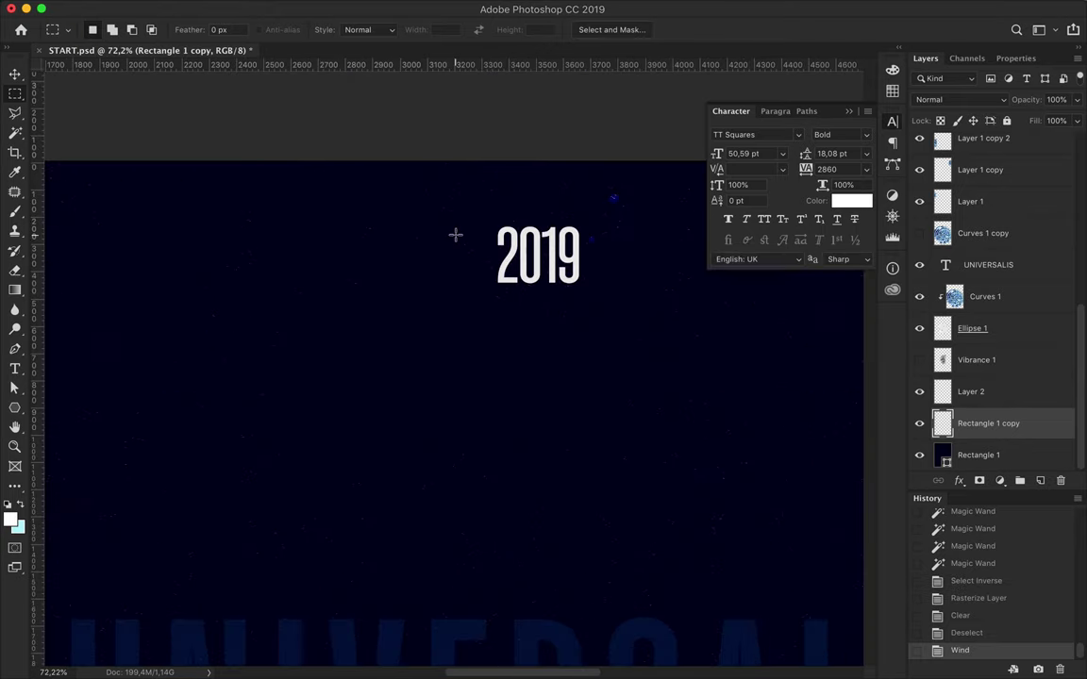
scroll(455, 234, "up", 2)
scroll(454, 234, "up", 2)
scroll(450, 238, "up", 2)
scroll(449, 237, "up", 2)
scroll(450, 238, "up", 3)
scroll(450, 237, "down", 2)
scroll(450, 238, "down", 1)
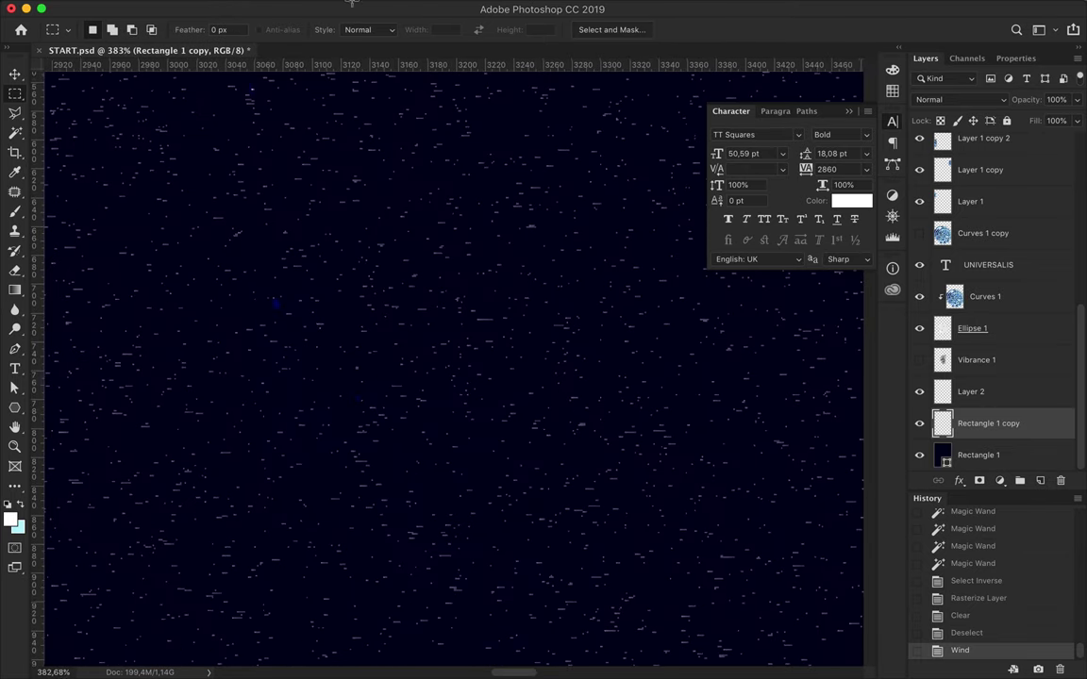
Step: Apply a Motion Blur of angle 0° and distance 12 pixels to the stars
left_click(371, 9)
mouse_move(453, 188)
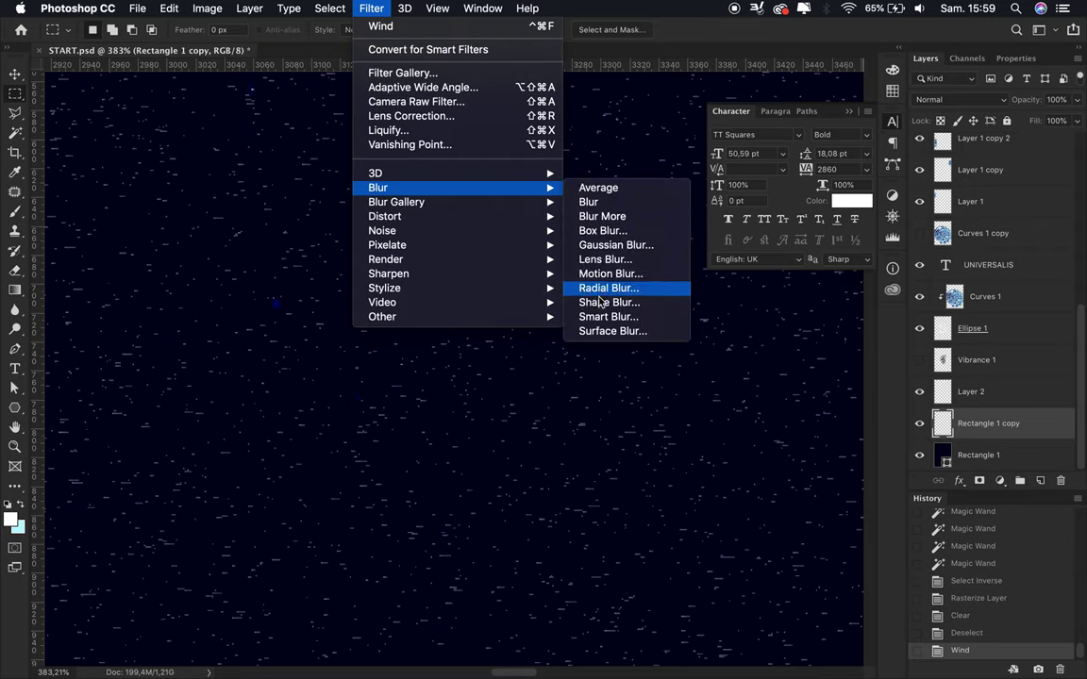
left_click(599, 274)
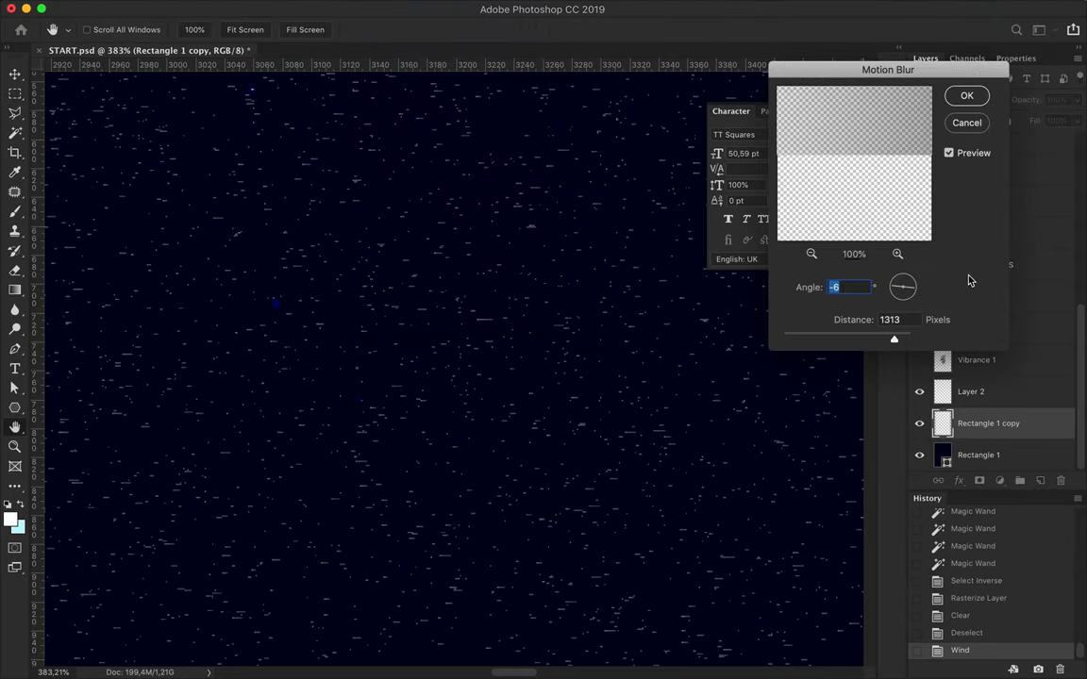
type("0")
left_click_drag(802, 339, 792, 339)
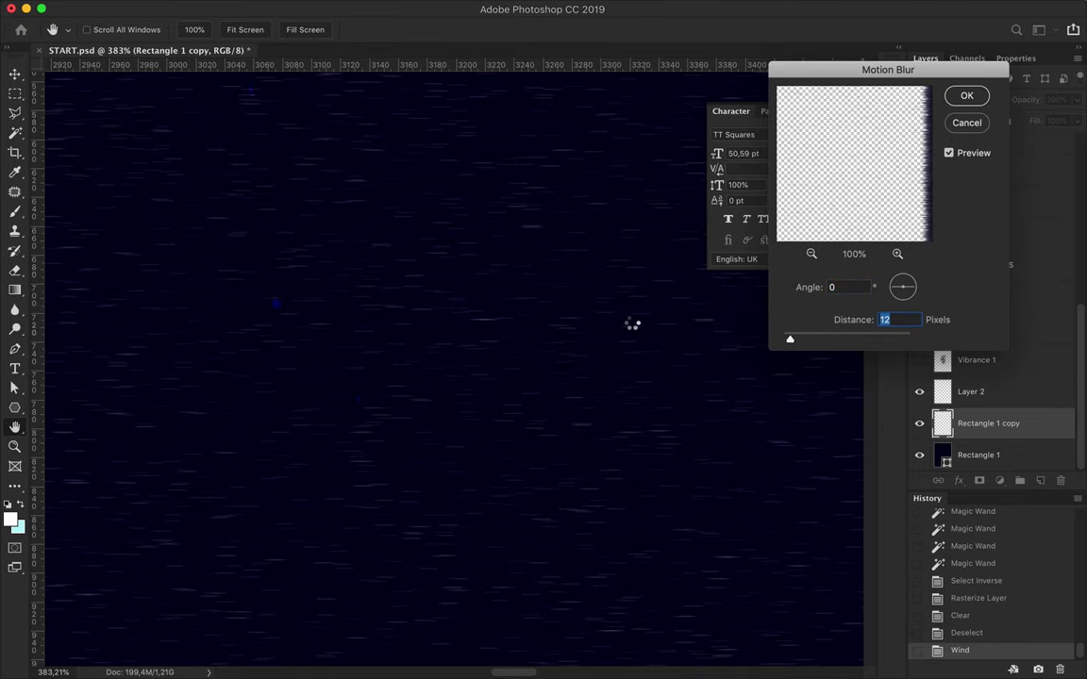
key("Return")
key("ctrl+0")
scroll(673, 310, "up", 2)
scroll(673, 310, "up", 2)
scroll(674, 309, "up", 2)
scroll(674, 309, "up", 2)
scroll(673, 309, "up", 2)
scroll(673, 310, "up", 1)
Step: Free Transform the Rectangle 1 copy star layer wider, past the canvas's right edge
key("v")
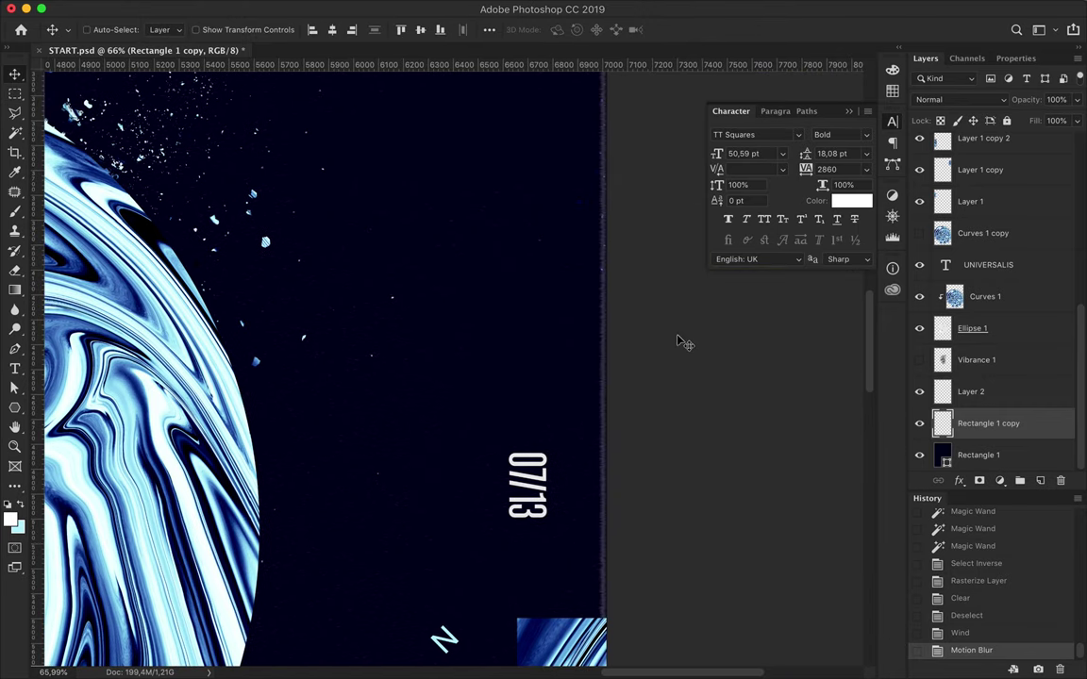
key("ctrl+t")
left_click_drag(624, 492, 631, 489)
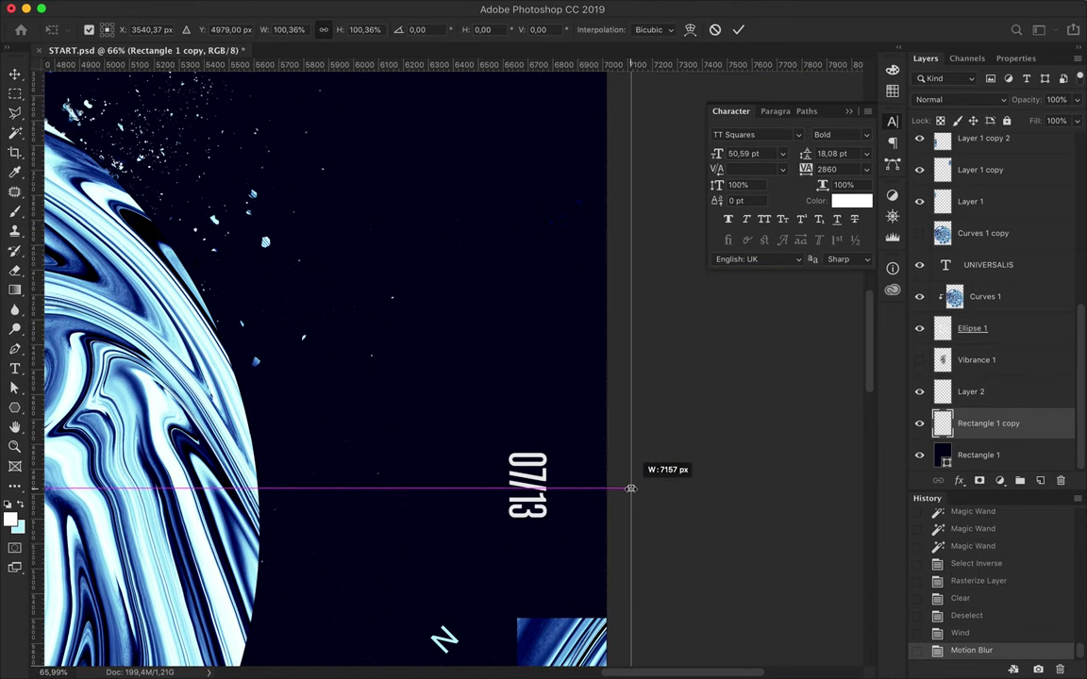
key("Return")
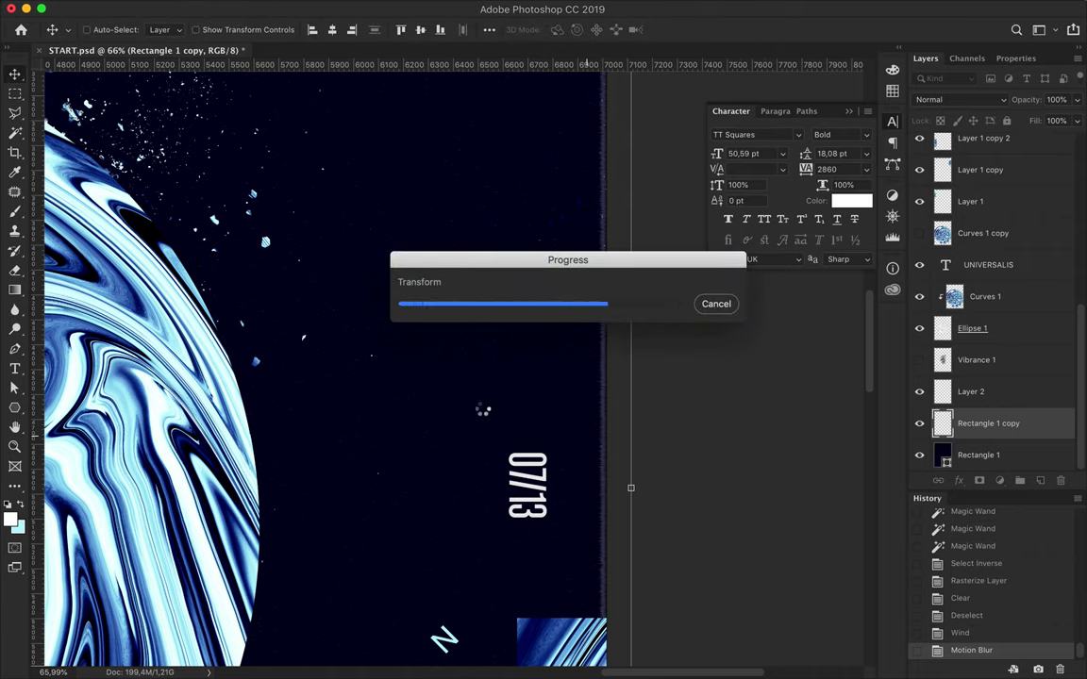
key("ctrl+0")
scroll(377, 368, "up", 1)
scroll(382, 382, "down", 2)
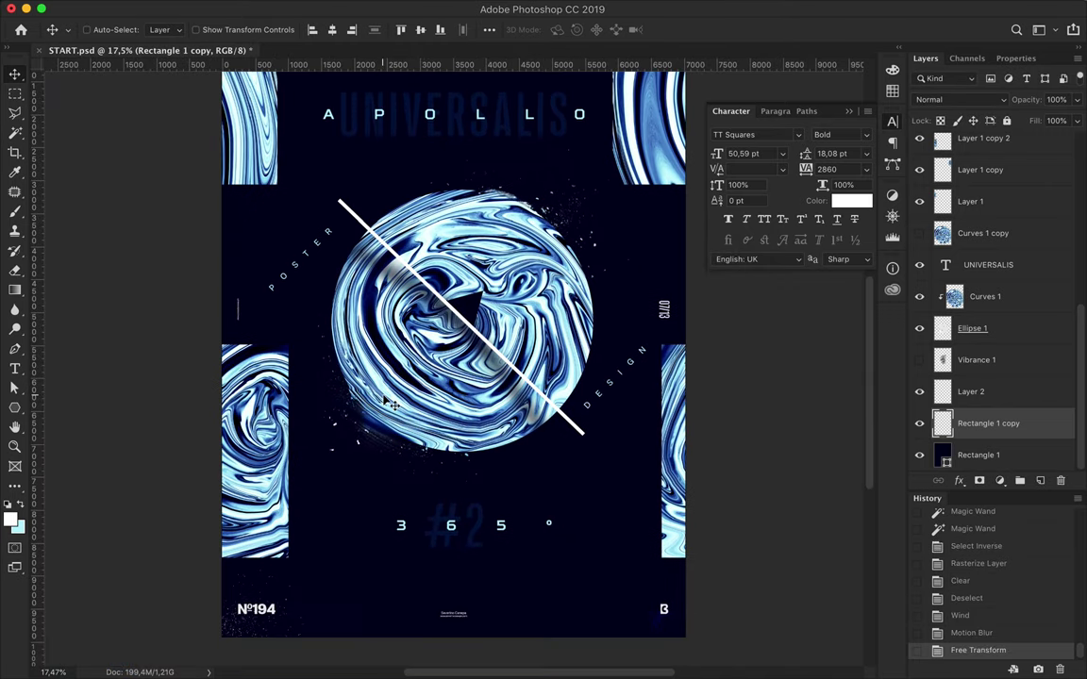
scroll(385, 391, "up", 2)
scroll(389, 404, "down", 1)
scroll(390, 404, "up", 2)
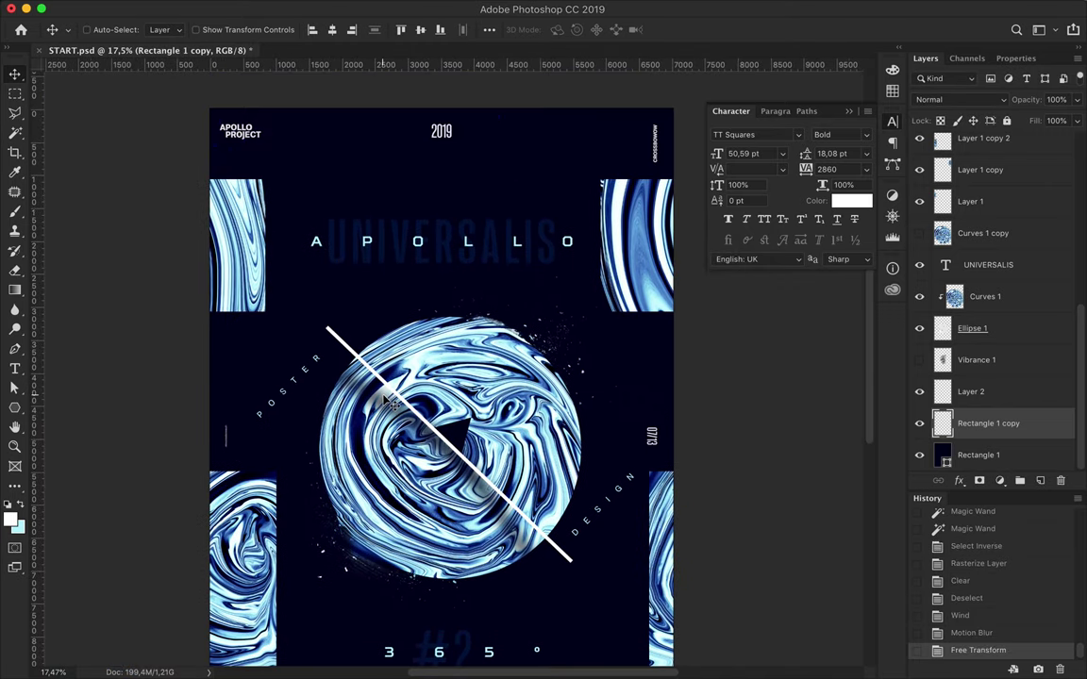
Step: Shift the upper swirl strips, duplicate the lower ones leftward, and nudge the bottom-right strip
left_click_drag(244, 277, 648, 276)
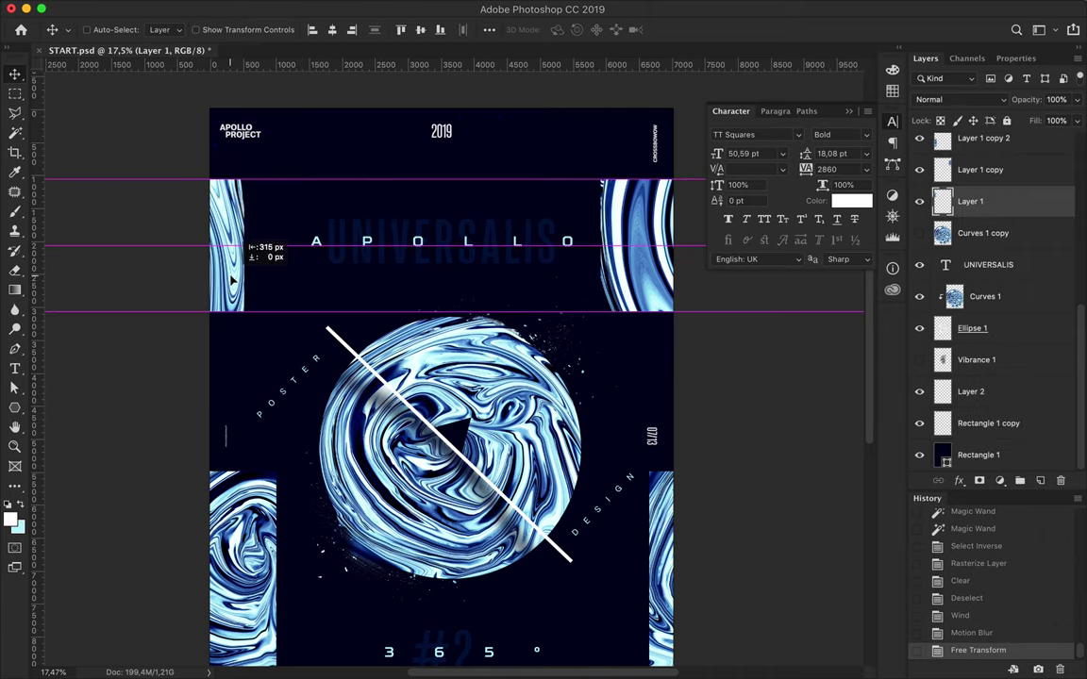
left_click_drag(274, 452, 257, 453)
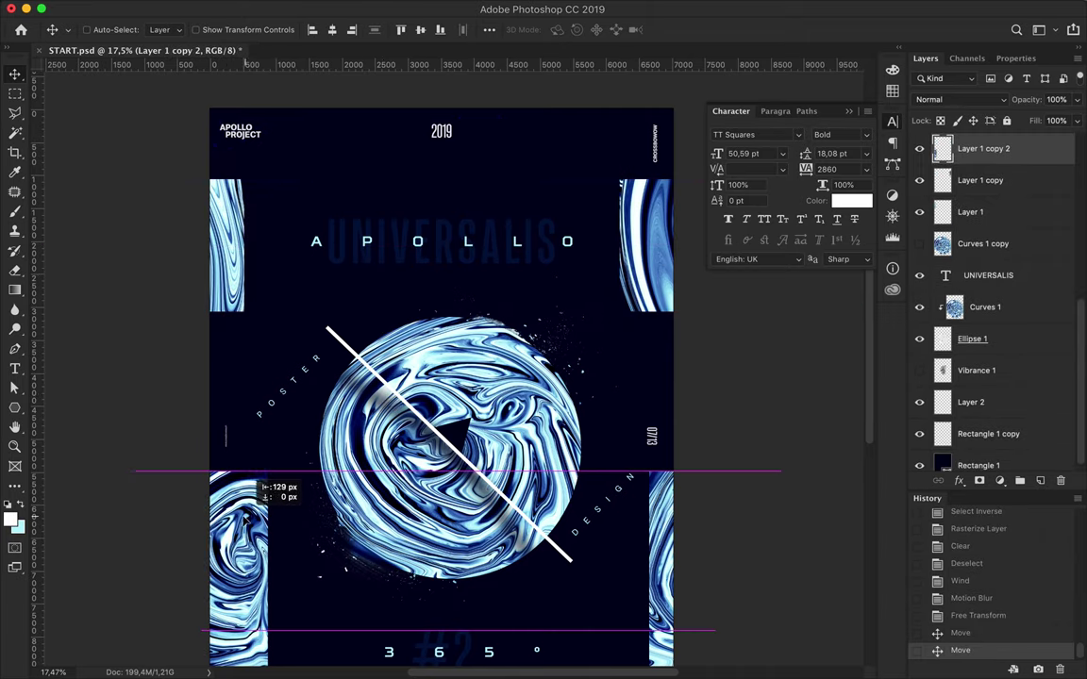
left_click_drag(671, 526, 677, 526)
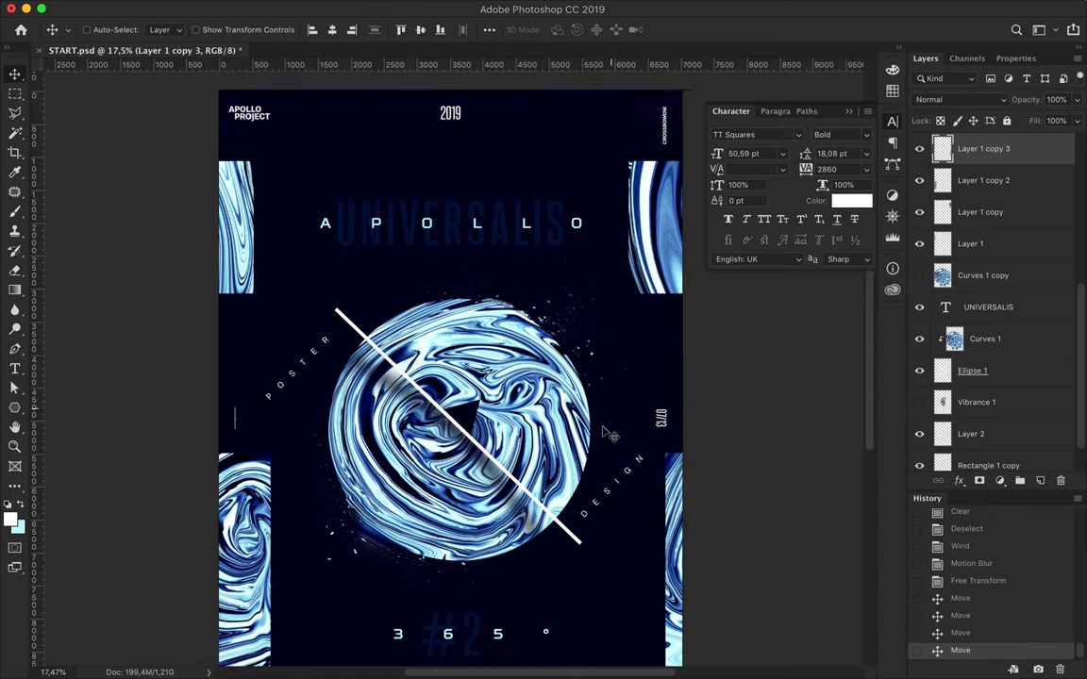
scroll(611, 436, "down", 3)
scroll(612, 436, "up", 4)
scroll(612, 436, "down", 1)
scroll(612, 436, "right", 1)
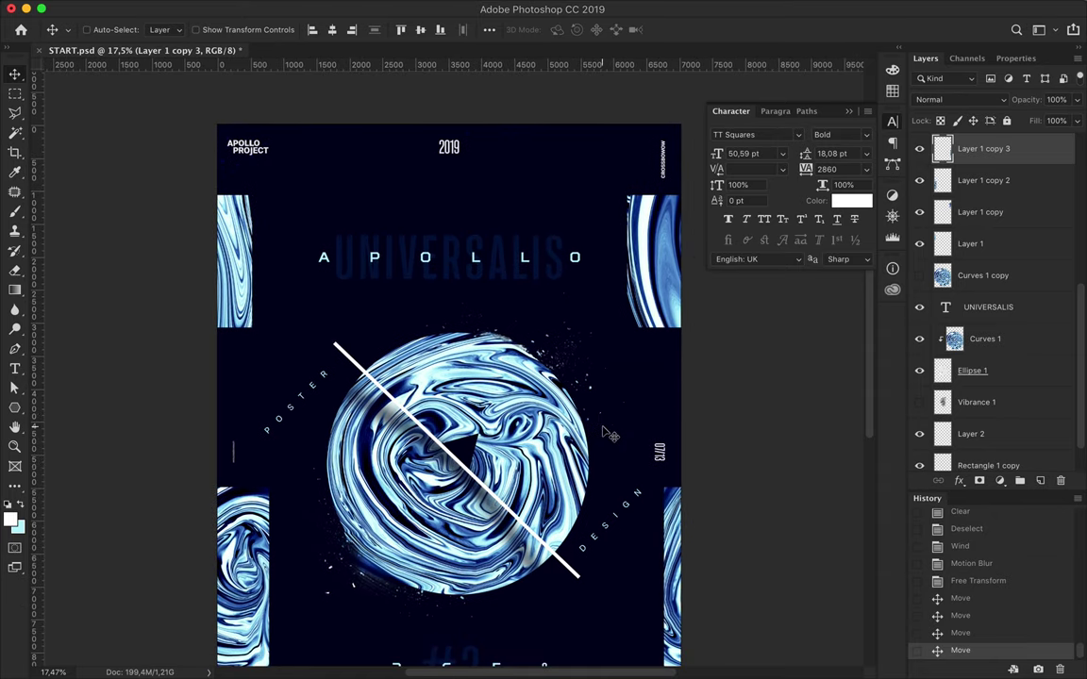
key("ctrl+0")
scroll(981, 378, "down", 2)
Step: Add a new layer above Layer 2 and set the Pen to no fill, 0,5 pt stroke
key("ctrl+shift+alt+n")
left_click_drag(979, 205, 972, 395)
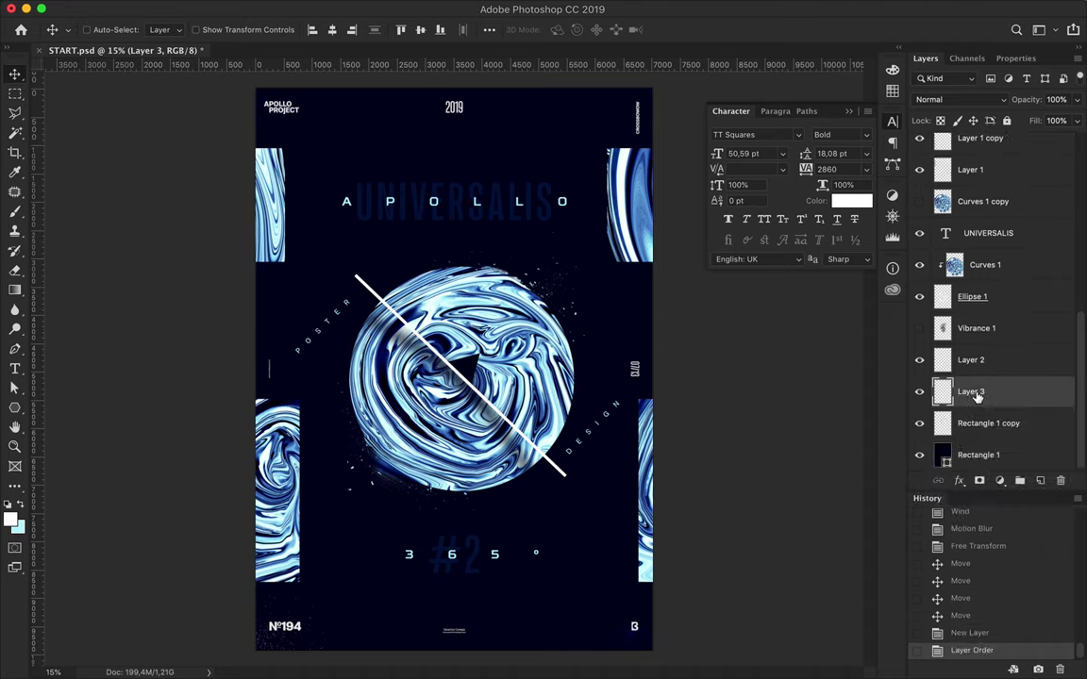
left_click_drag(970, 352, 970, 355)
key("p")
left_click(167, 29)
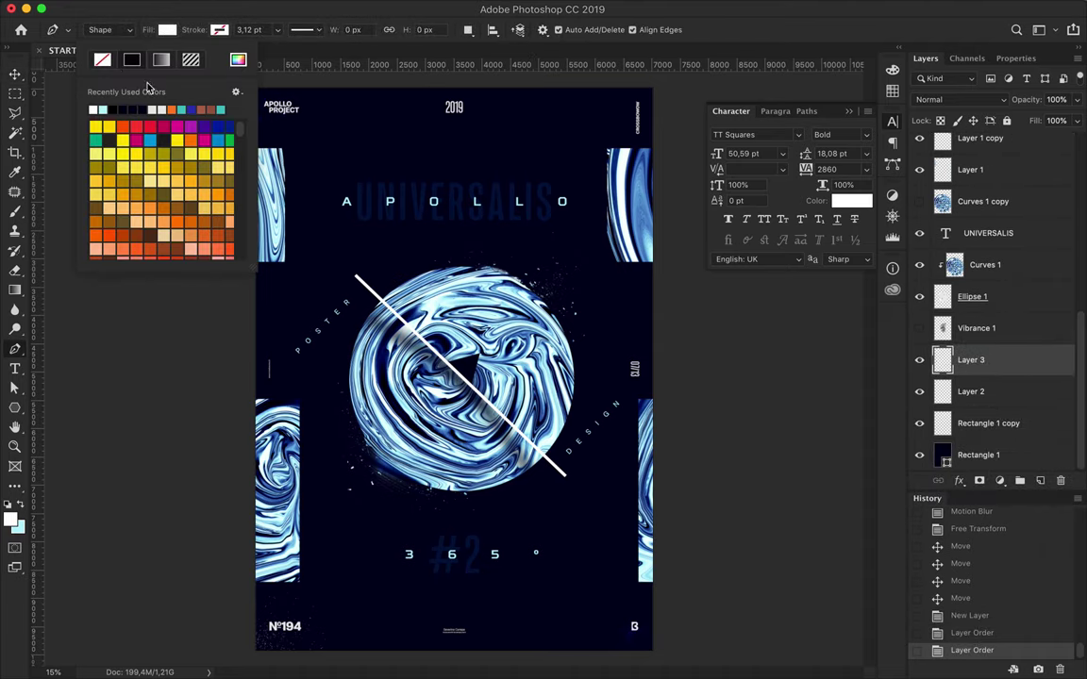
left_click(220, 29)
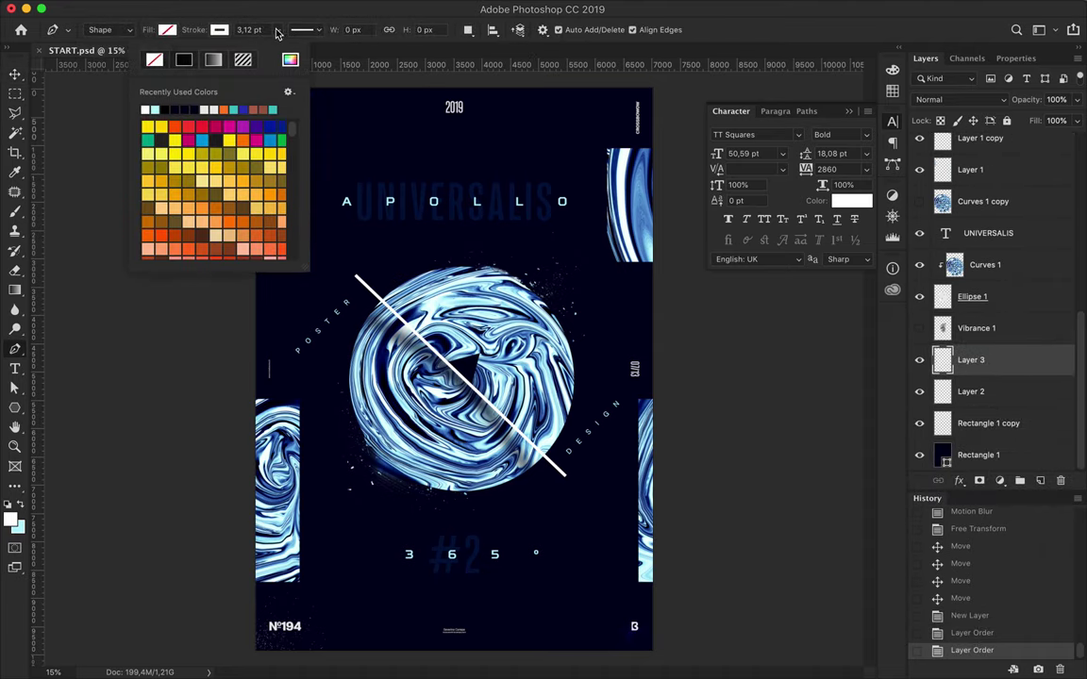
left_click(247, 30)
type("0,5")
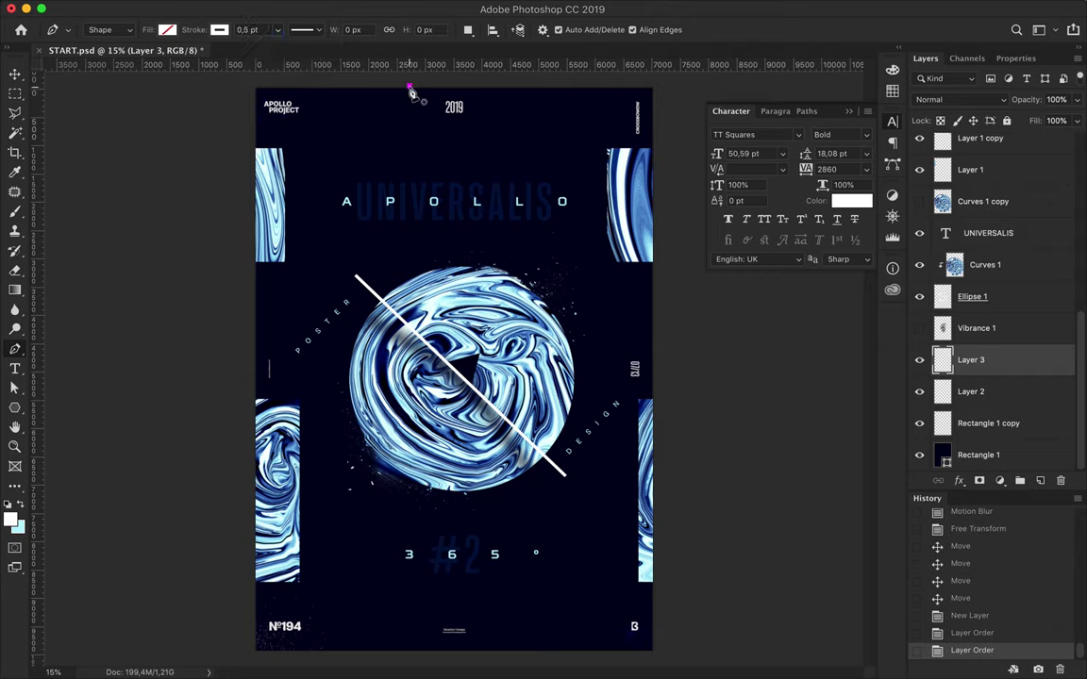
Step: Draw a closed, wavy curve ribbon across the poster's upper-left corner
left_click(408, 85)
left_click_drag(367, 135, 326, 147)
left_click_drag(237, 257, 233, 324)
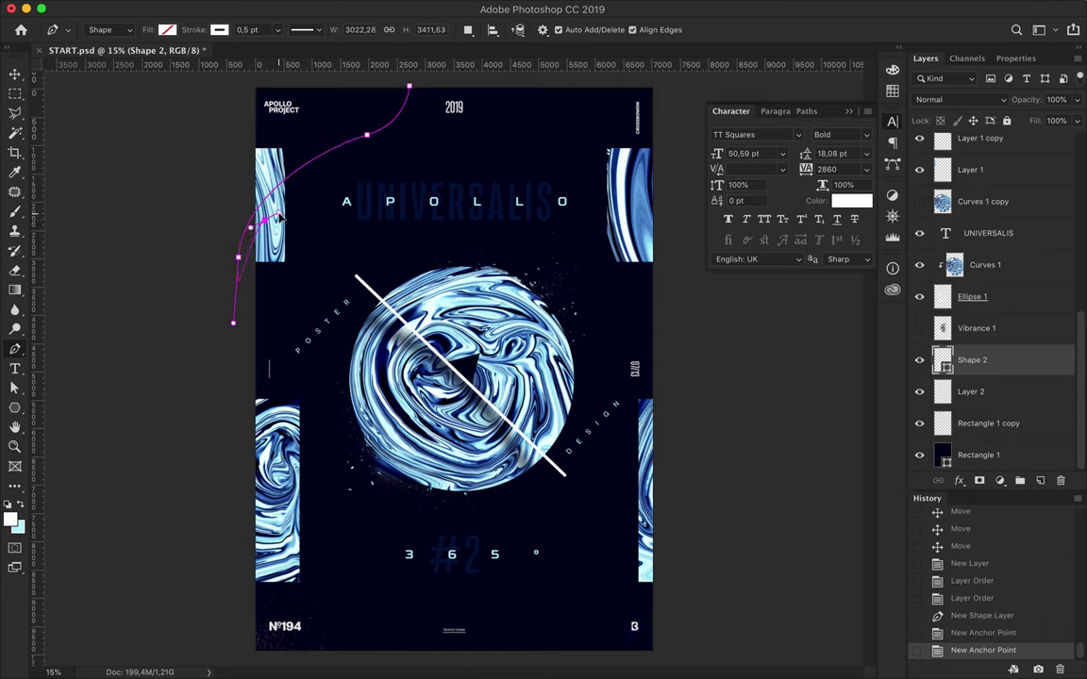
left_click_drag(341, 171, 381, 172)
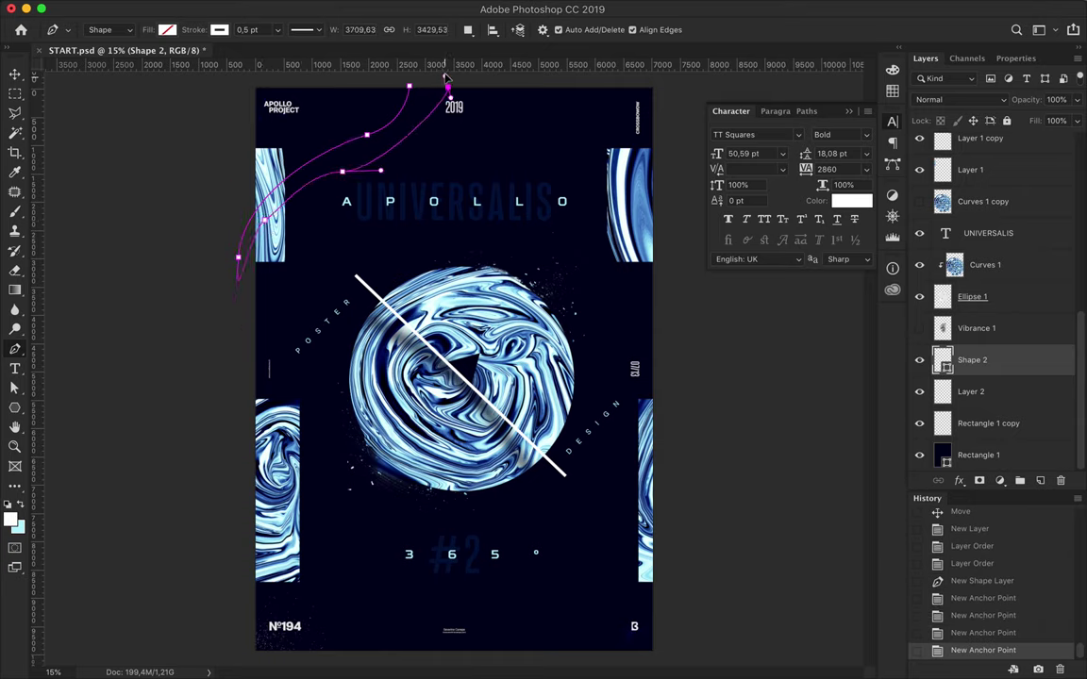
left_click_drag(448, 86, 443, 46)
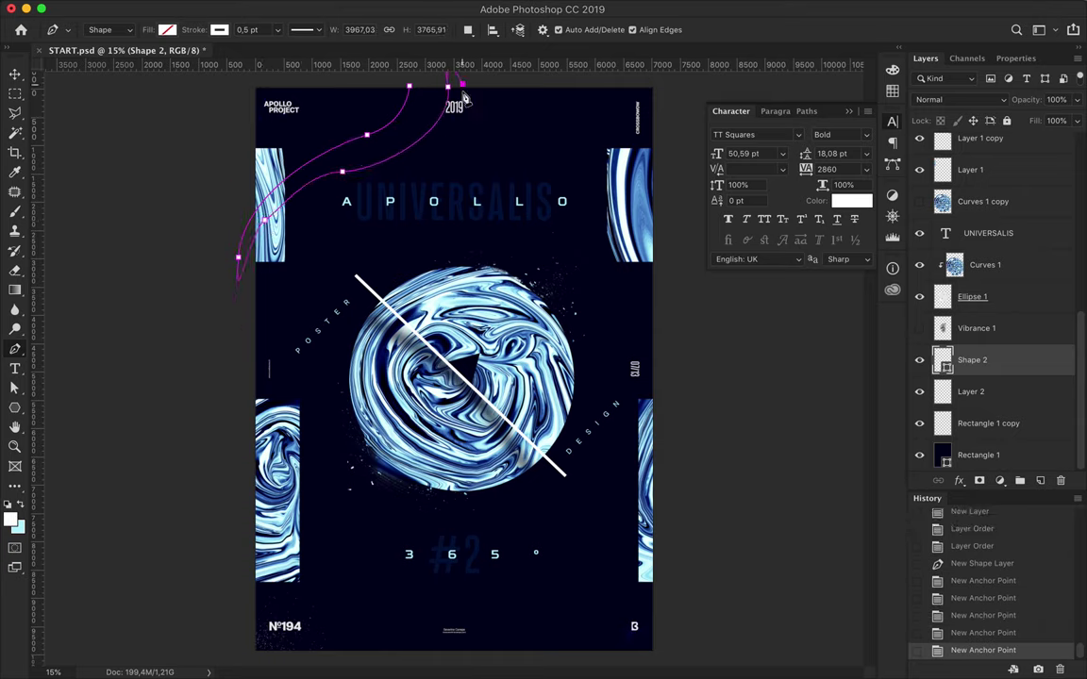
left_click_drag(432, 169, 409, 182)
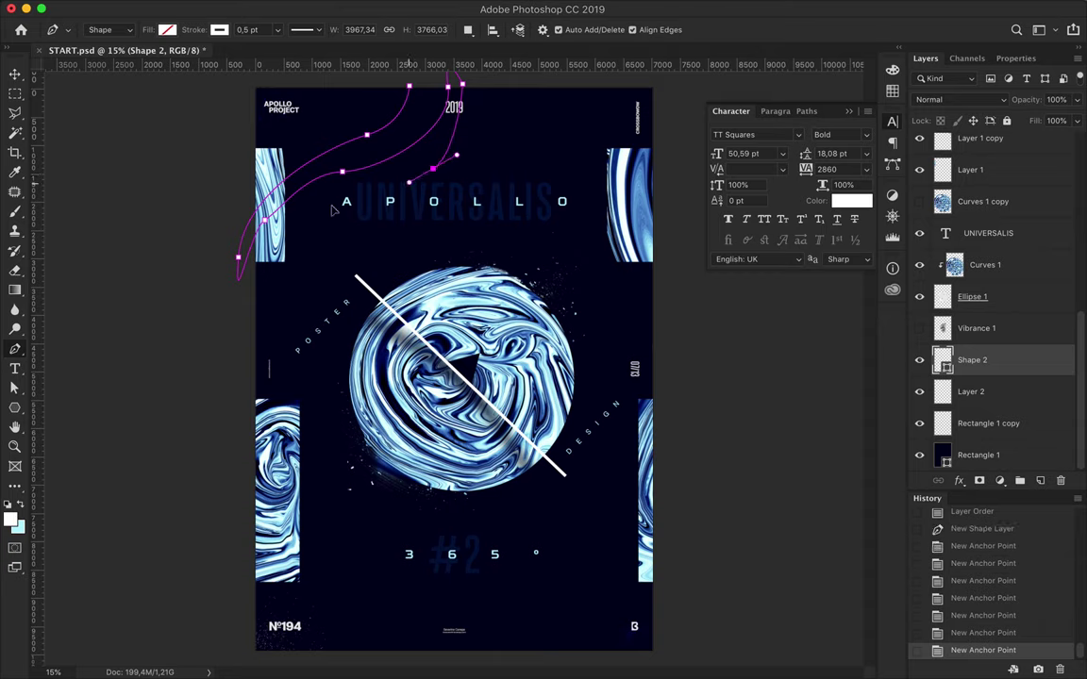
left_click_drag(241, 256, 240, 189)
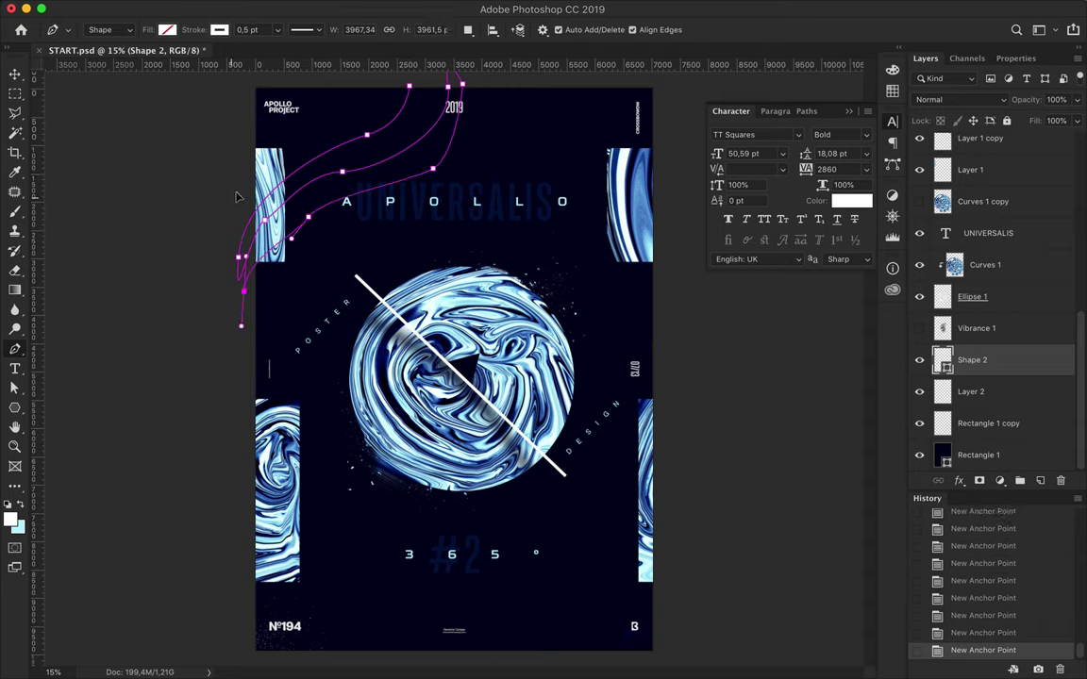
left_click_drag(313, 145, 338, 142)
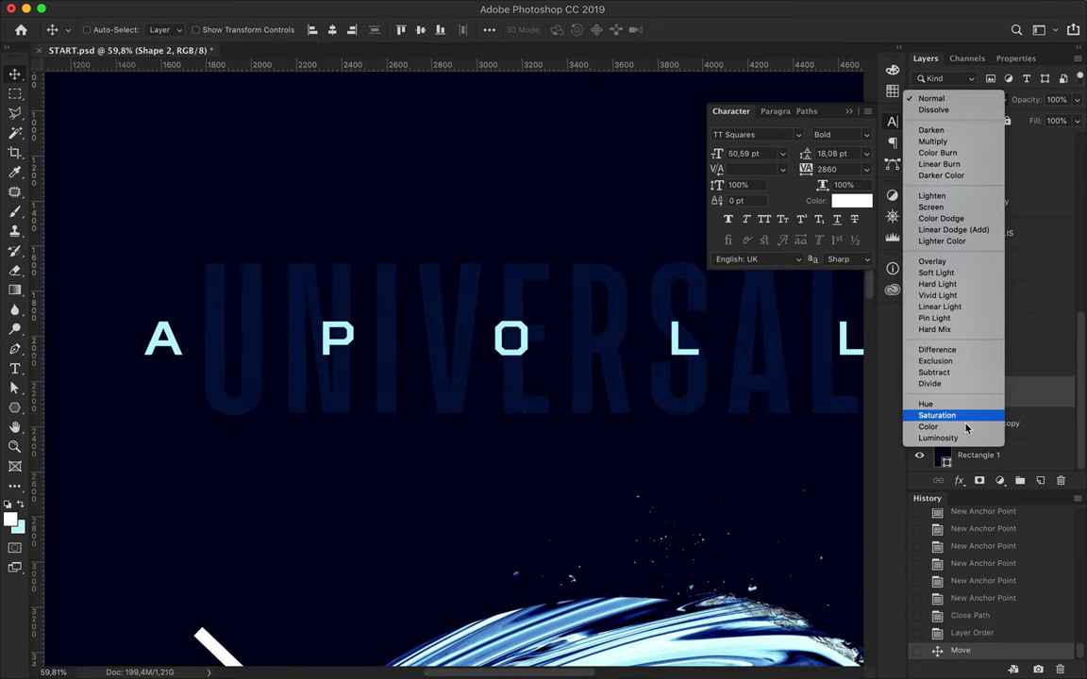
Step: Lower Shape 2's Fill to 35%, keeping the Normal blend mode
left_click(957, 99)
left_click_drag(1052, 141, 1037, 141)
scroll(387, 327, "down", 2)
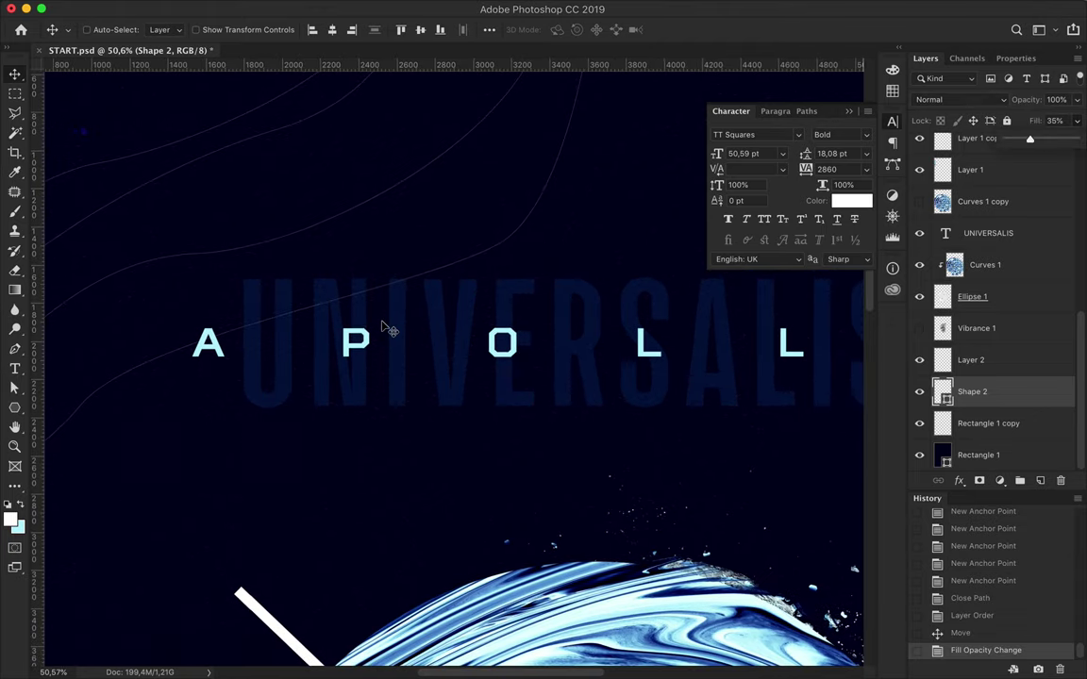
scroll(481, 297, "down", 1)
scroll(482, 297, "down", 1)
scroll(481, 297, "down", 1)
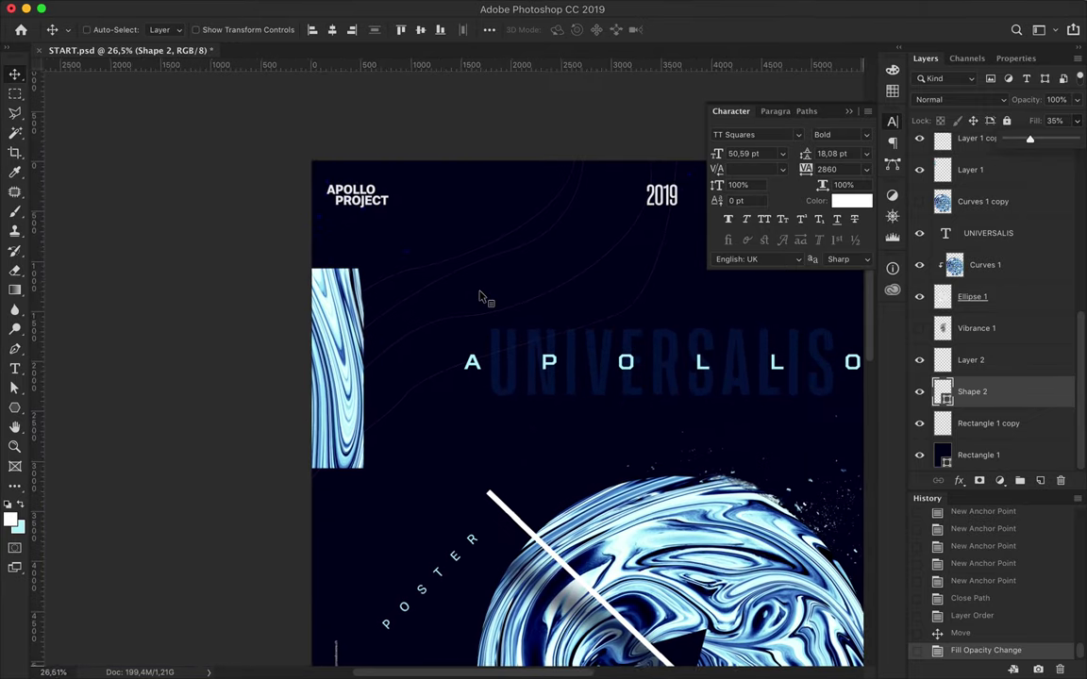
scroll(483, 298, "down", 1)
scroll(483, 298, "left", 2)
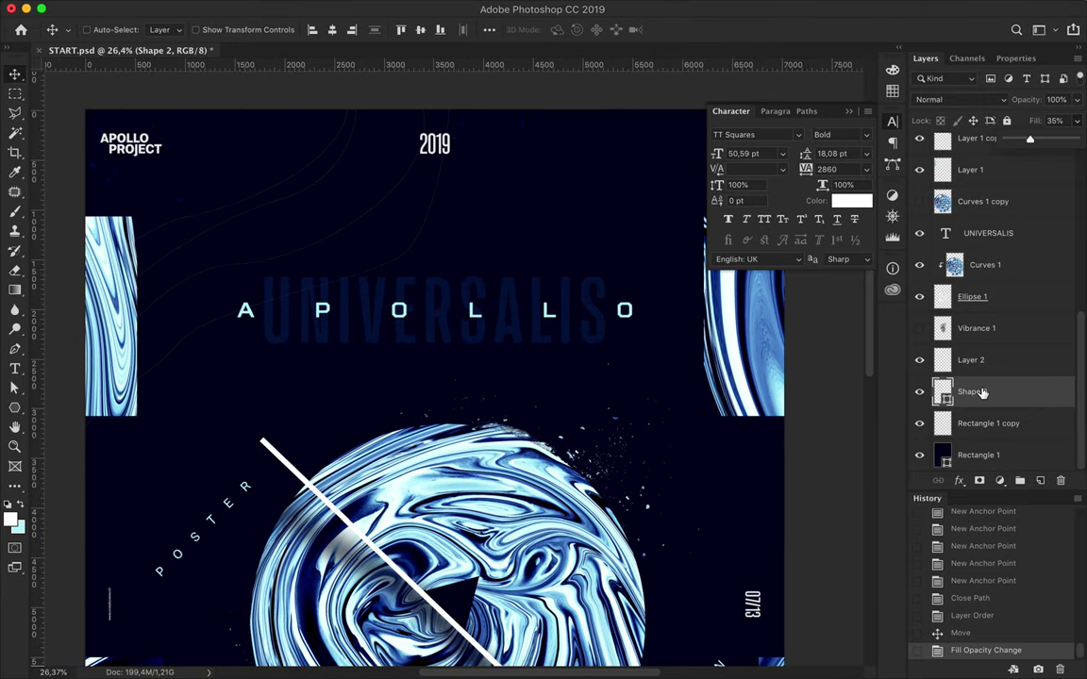